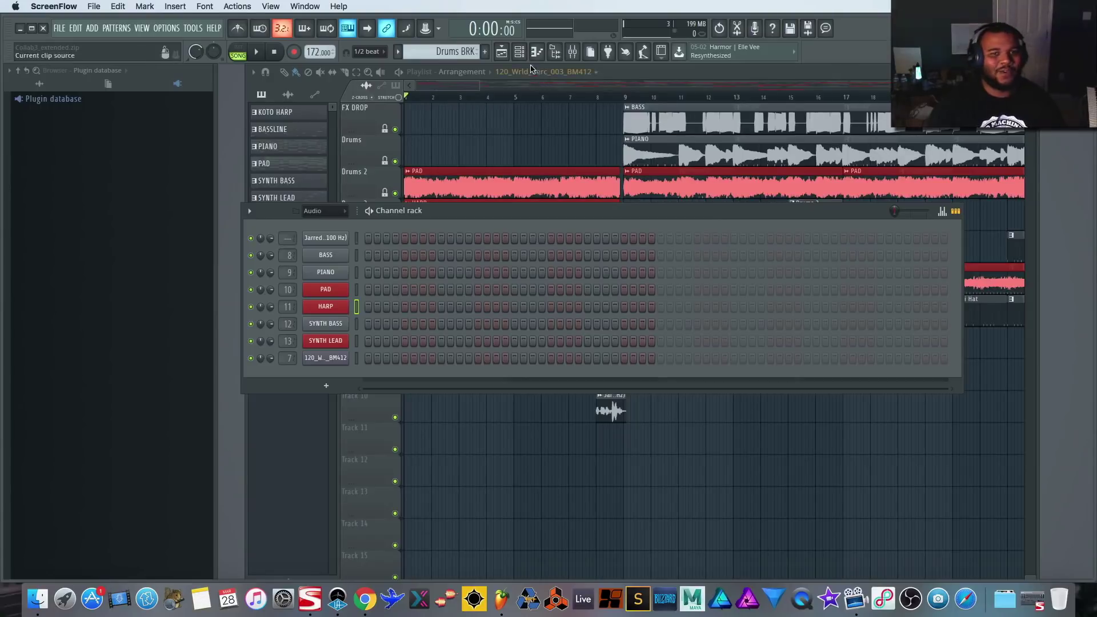
- Hide the Channel rack and play back the arrangement from just before bar 9
click(519, 53)
click(617, 96)
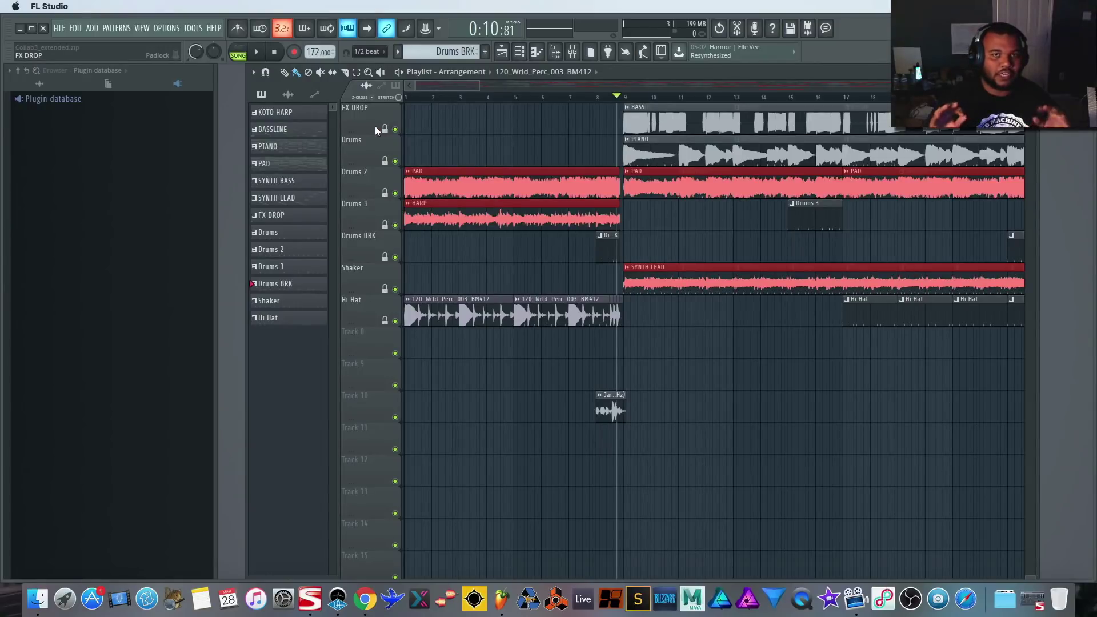
click(256, 52)
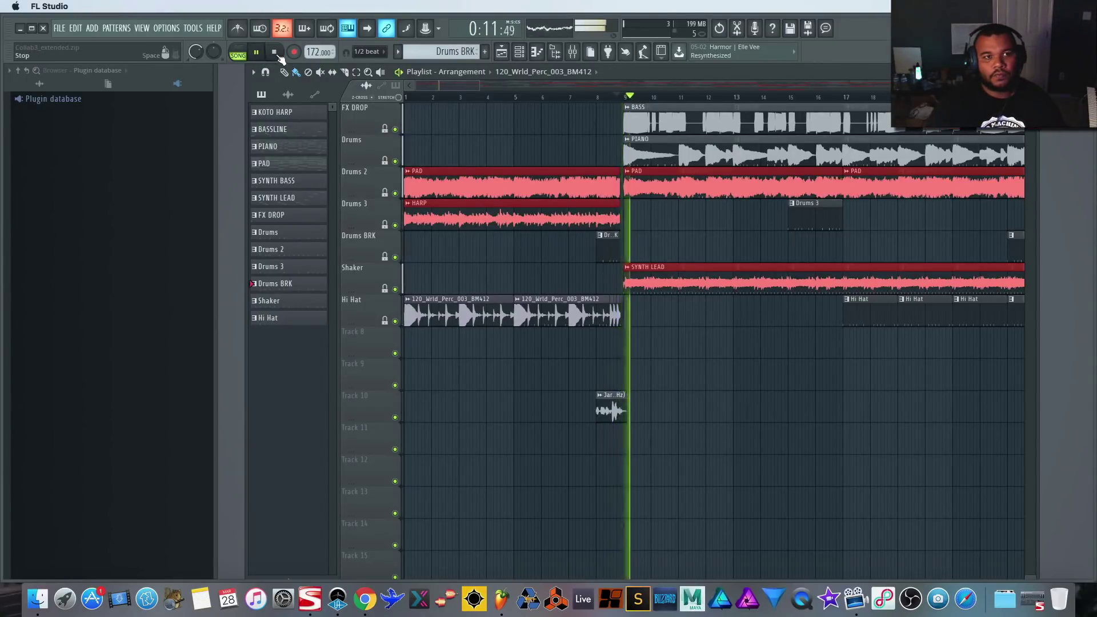
scroll(522, 149, right, 5)
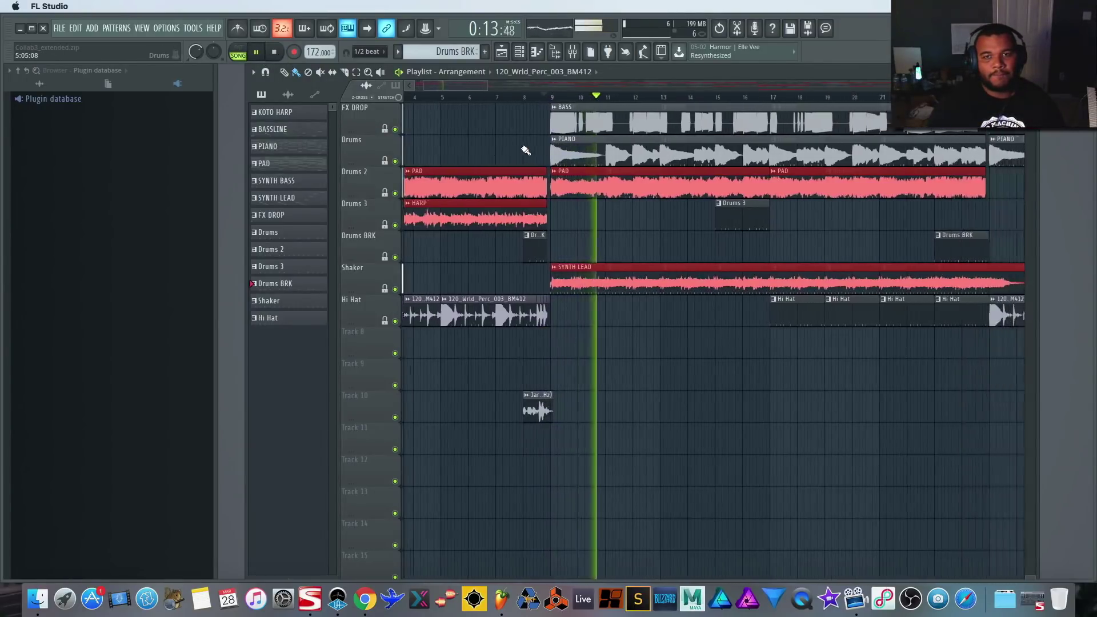
scroll(524, 149, right, 2)
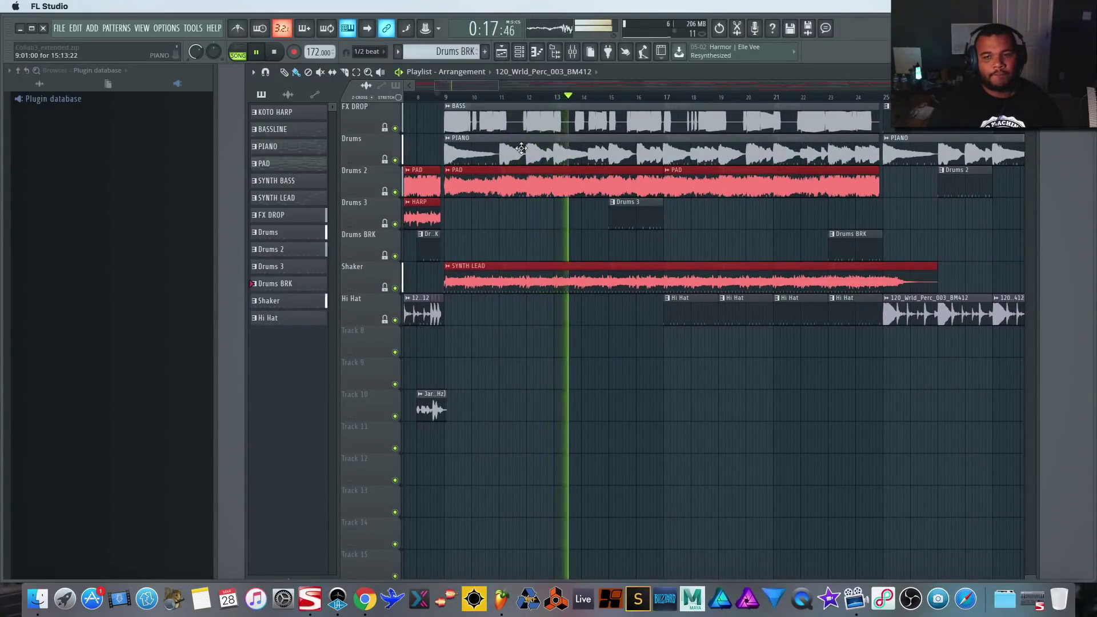
key(space)
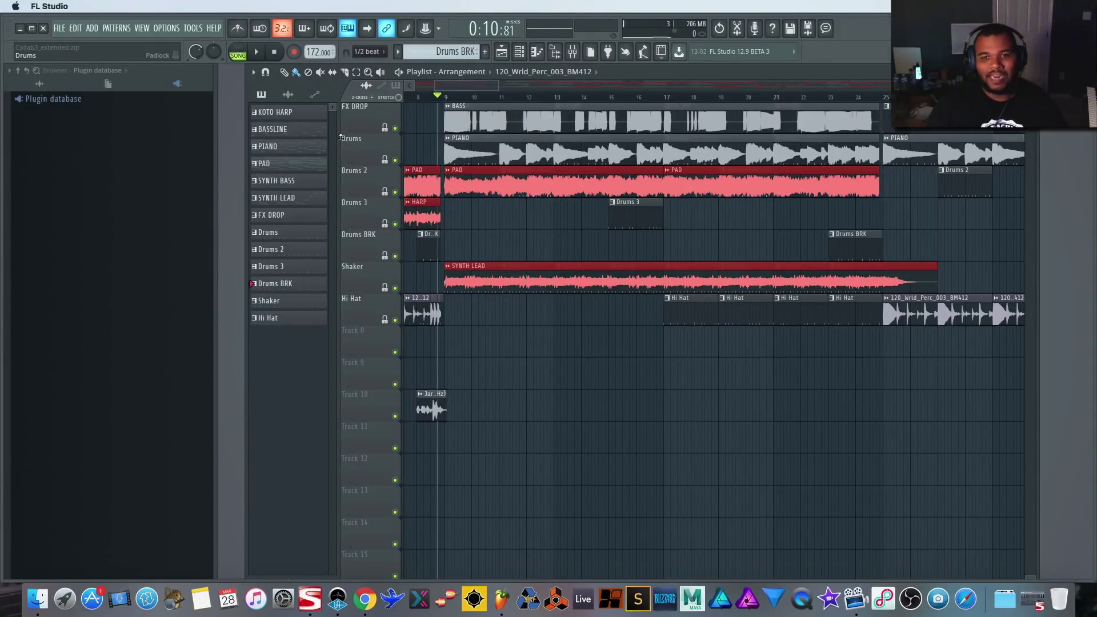
scroll(583, 240, left, 8)
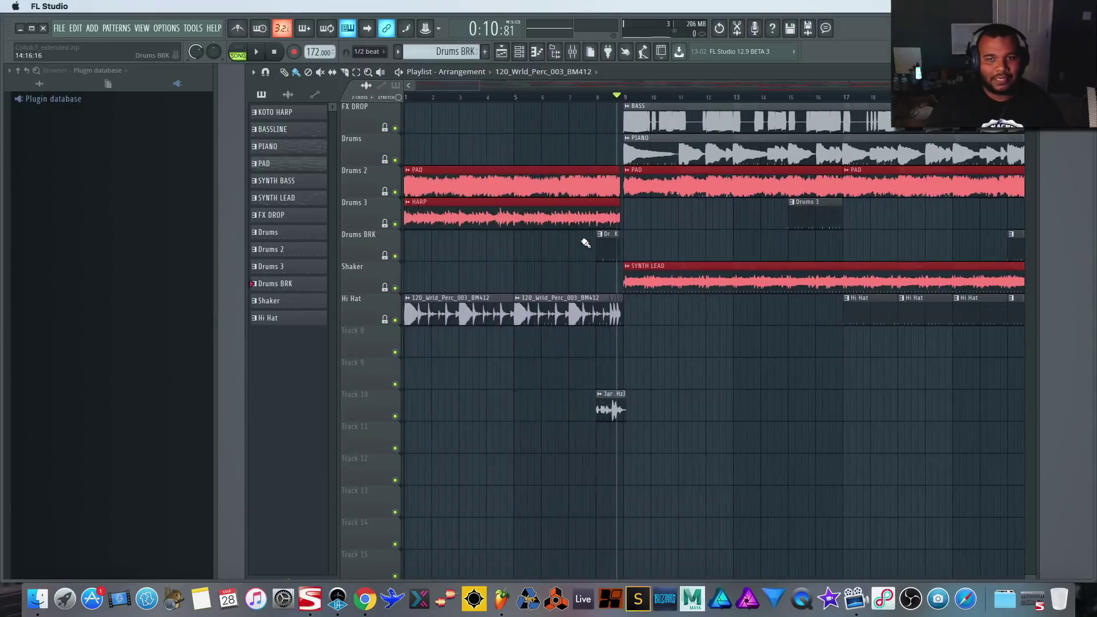
- Review the PIANO pattern's reFX Nexus notes and the piano roll's file options, and return to the Playlist
scroll(585, 243, right, 1)
click(288, 147)
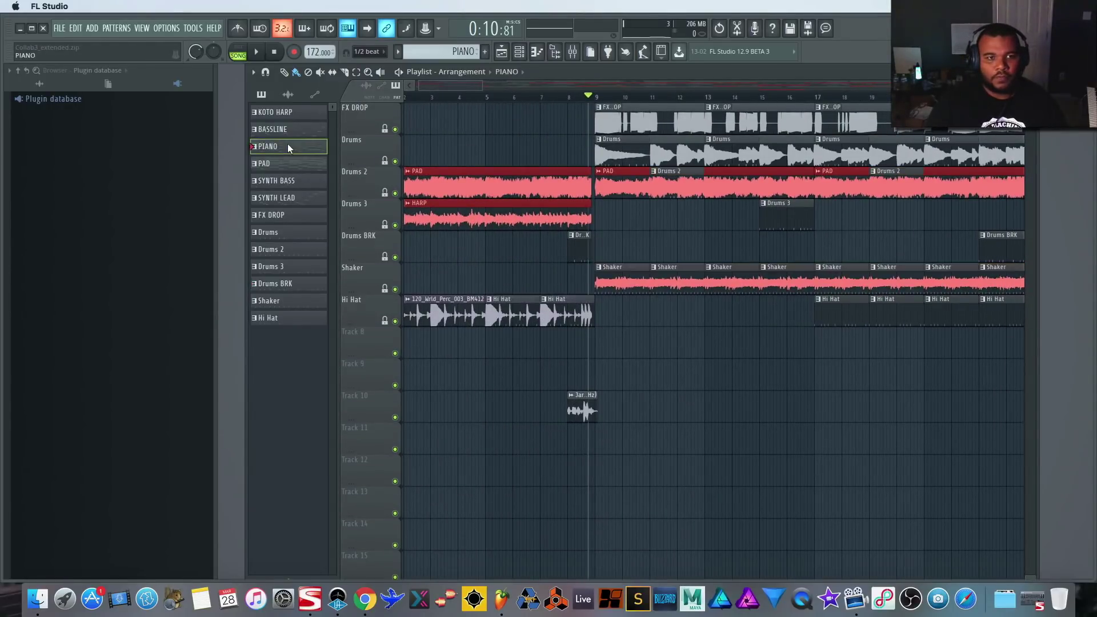
click(519, 52)
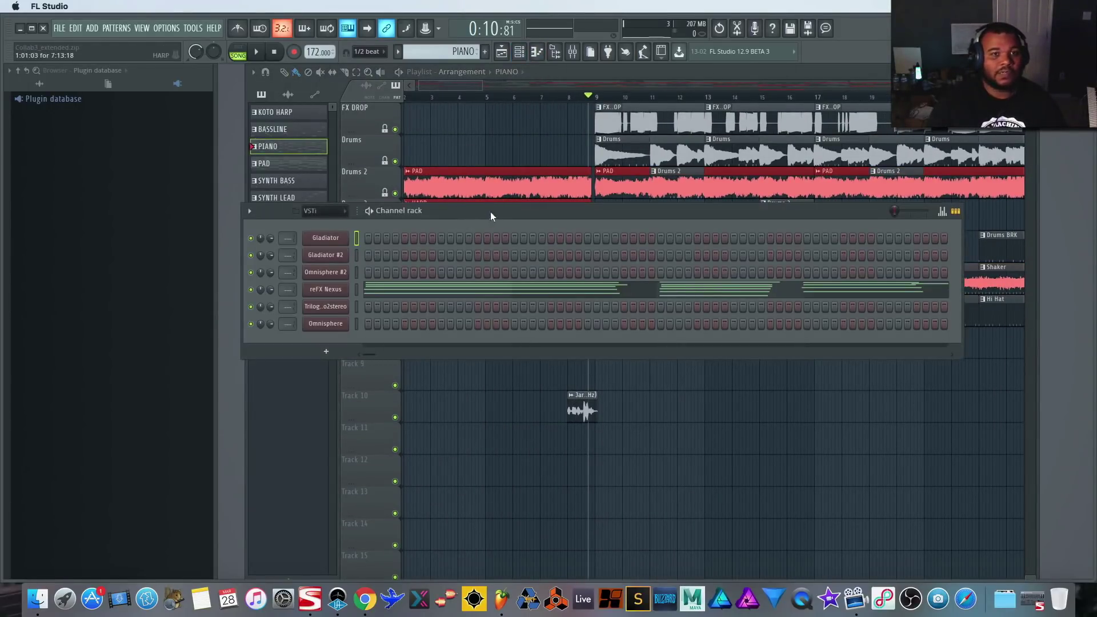
drag(491, 212, 671, 196)
click(586, 275)
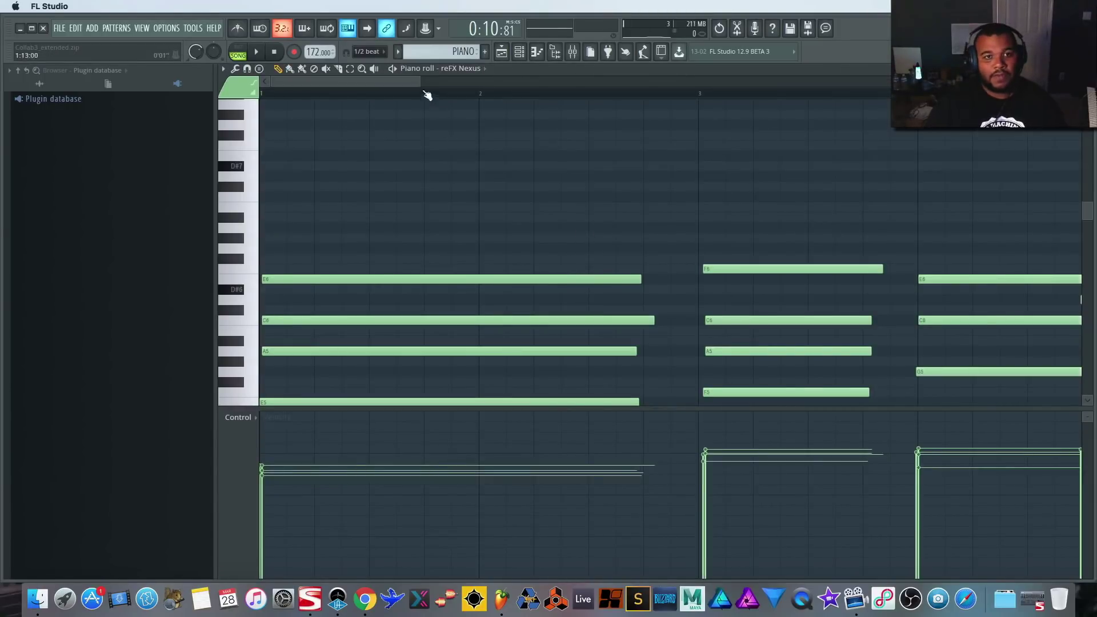
click(223, 68)
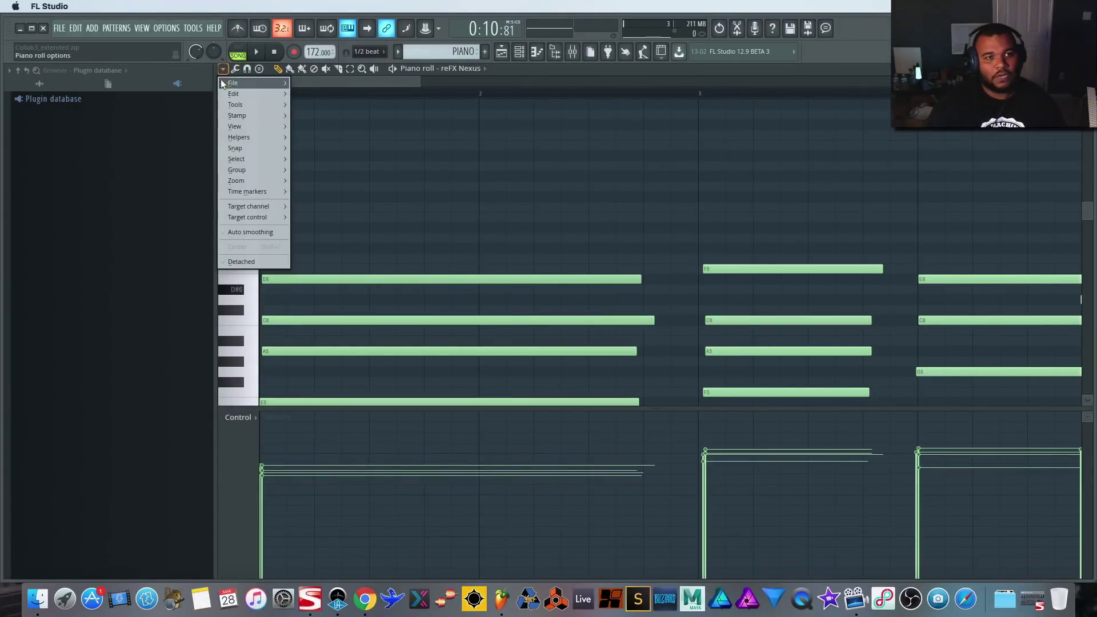
mouse_move(223, 83)
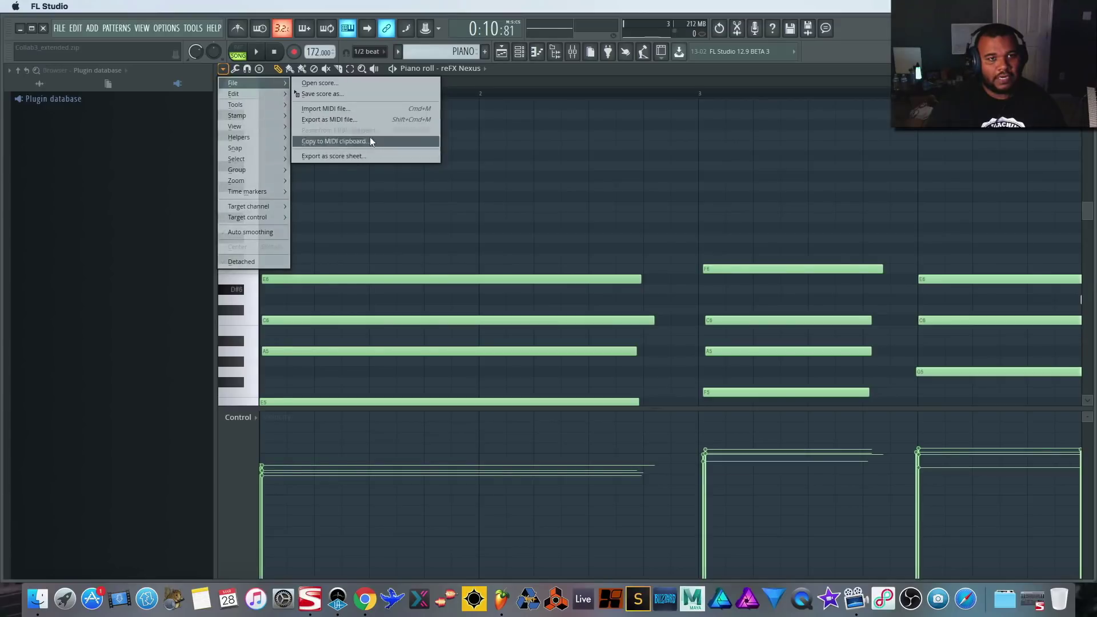
key(Escape)
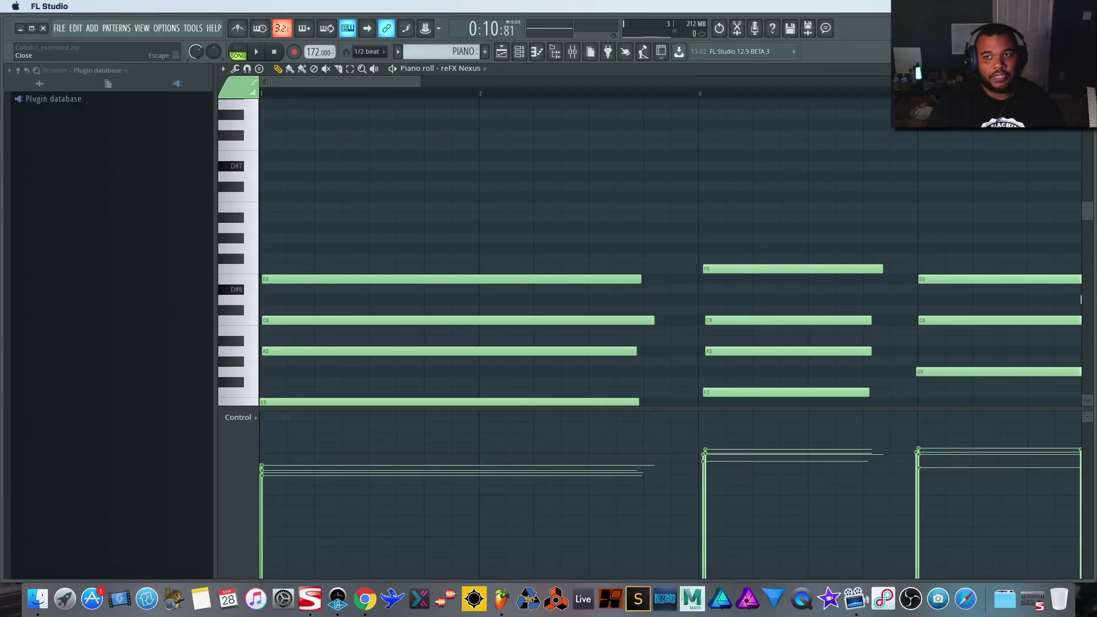
key(Escape)
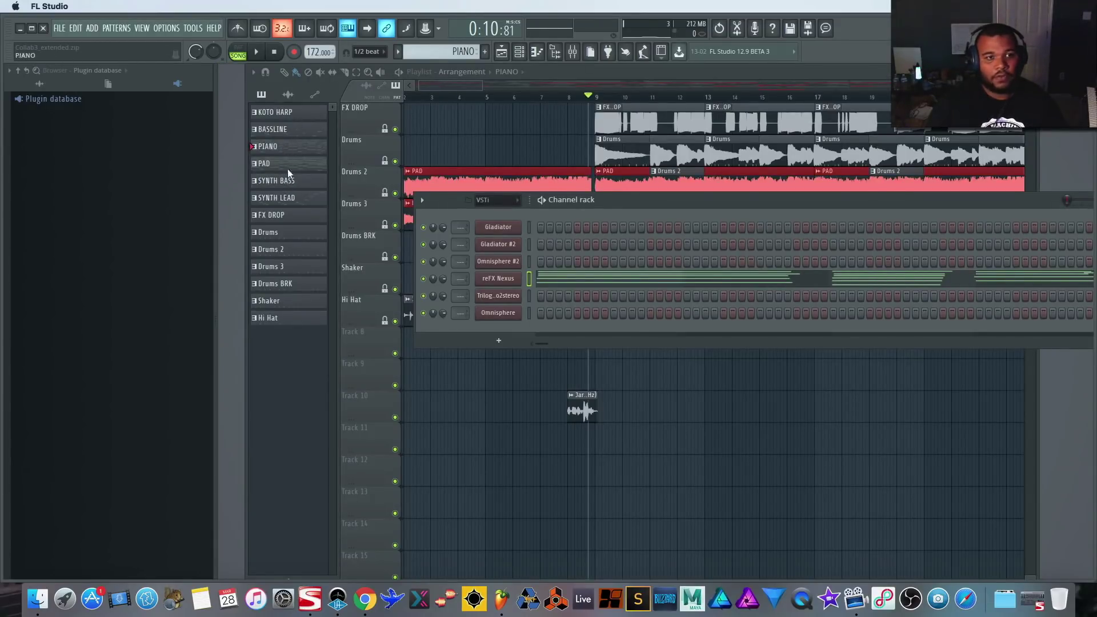
- Review the SYNTH LEAD pattern's Gladiator notes in the piano roll and close it
click(285, 198)
click(1065, 217)
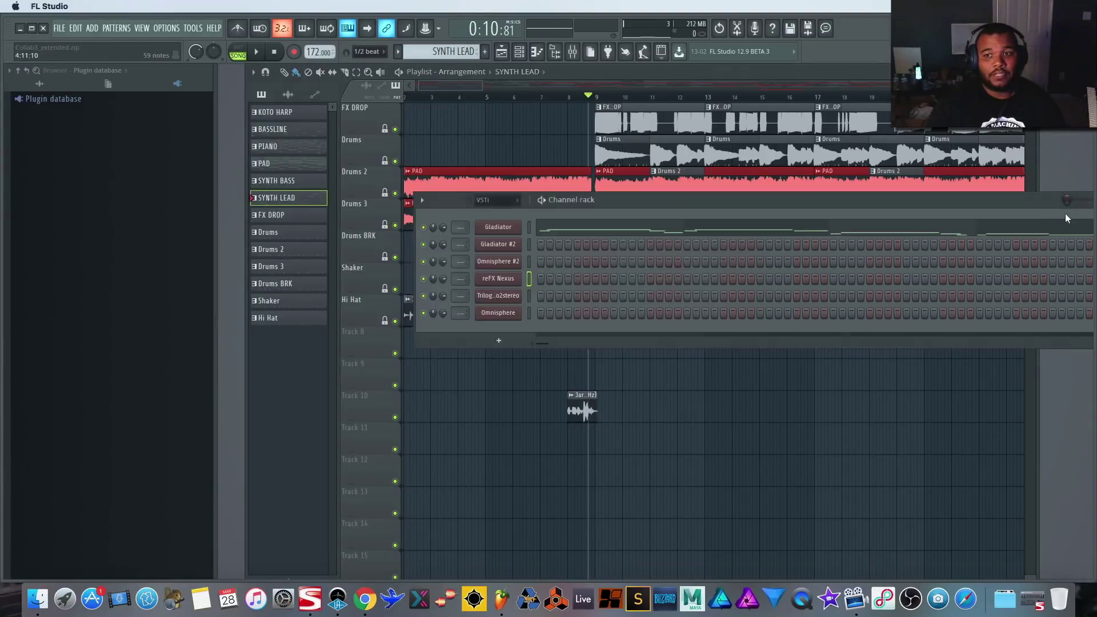
click(1045, 229)
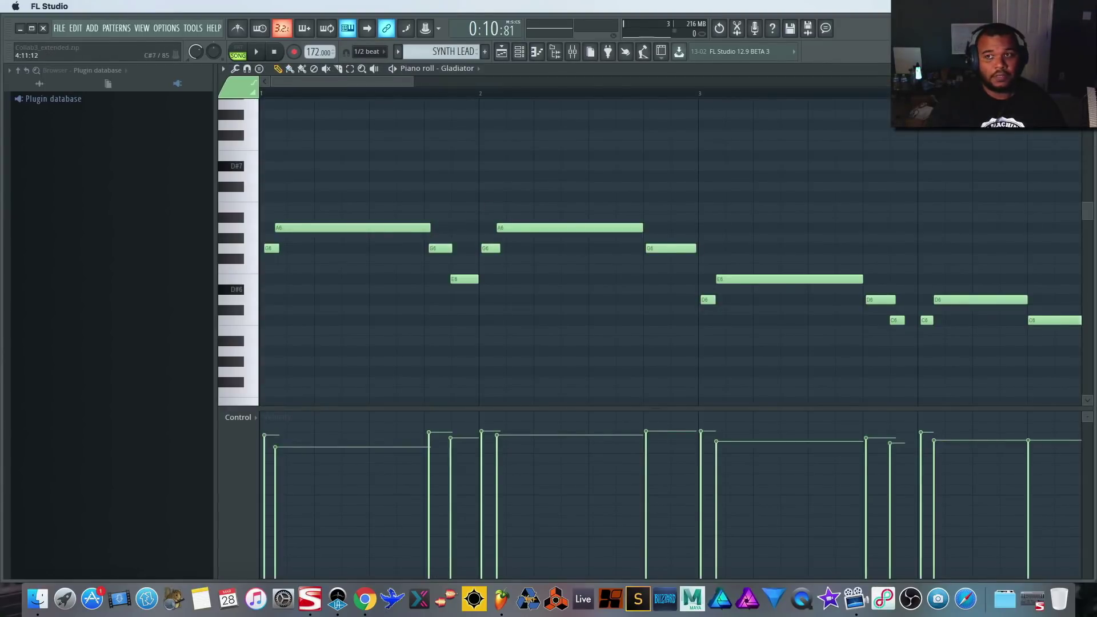
key(Escape)
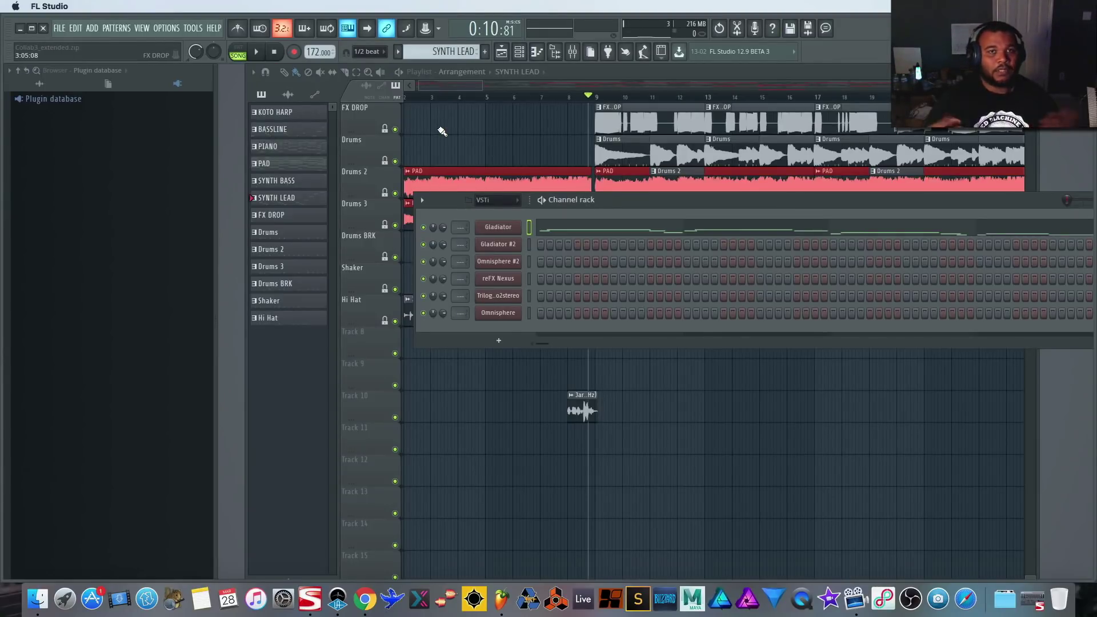
- Start a new, empty project in place of Collab3_extended
click(59, 29)
click(69, 45)
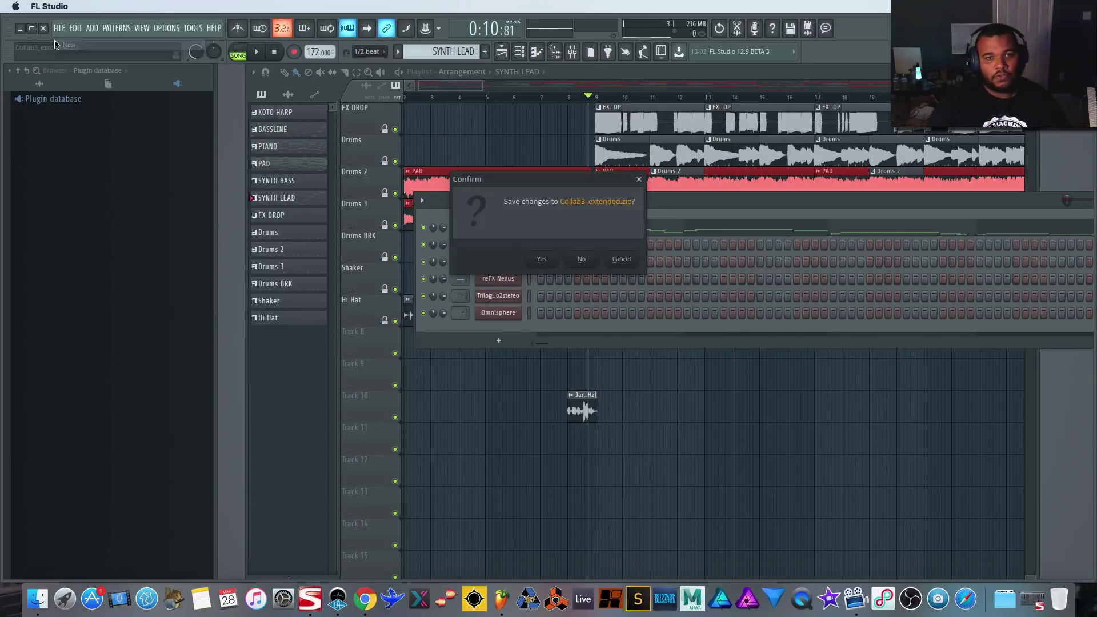
click(559, 266)
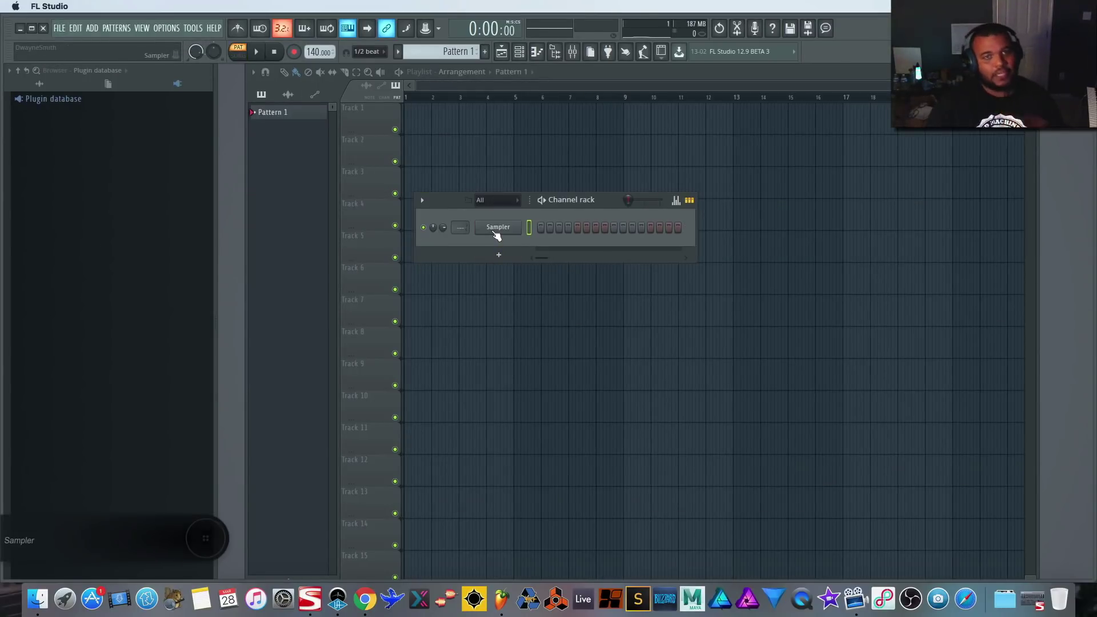
- Insert an EZkeys [64bit] instrument channel into the Channel rack and move its plugin window toward the centre
right_click(496, 231)
mouse_move(575, 316)
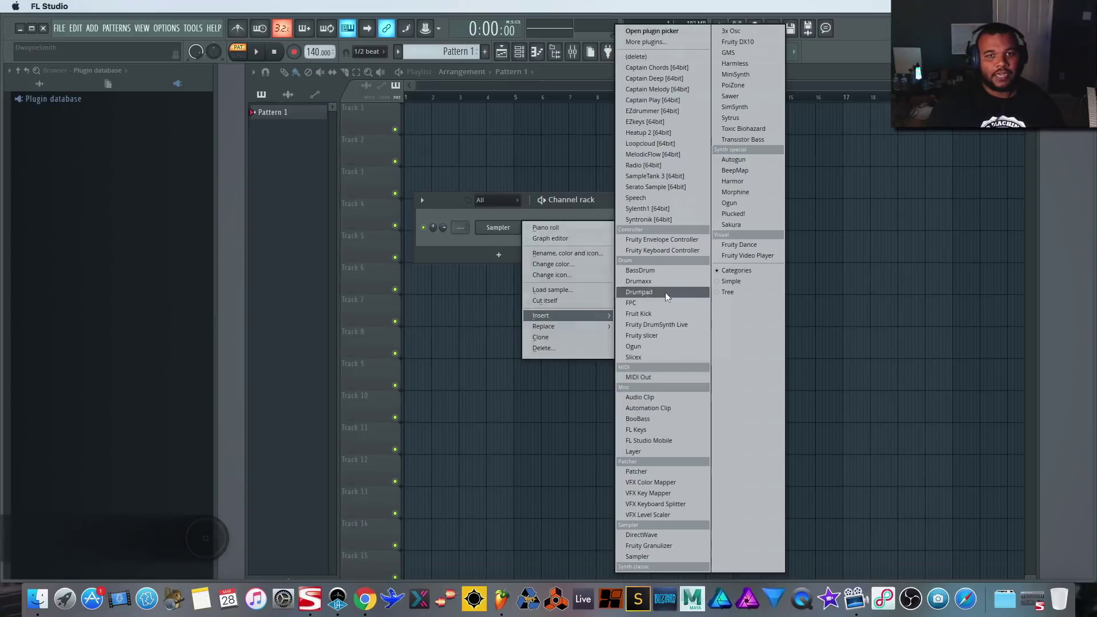
click(657, 122)
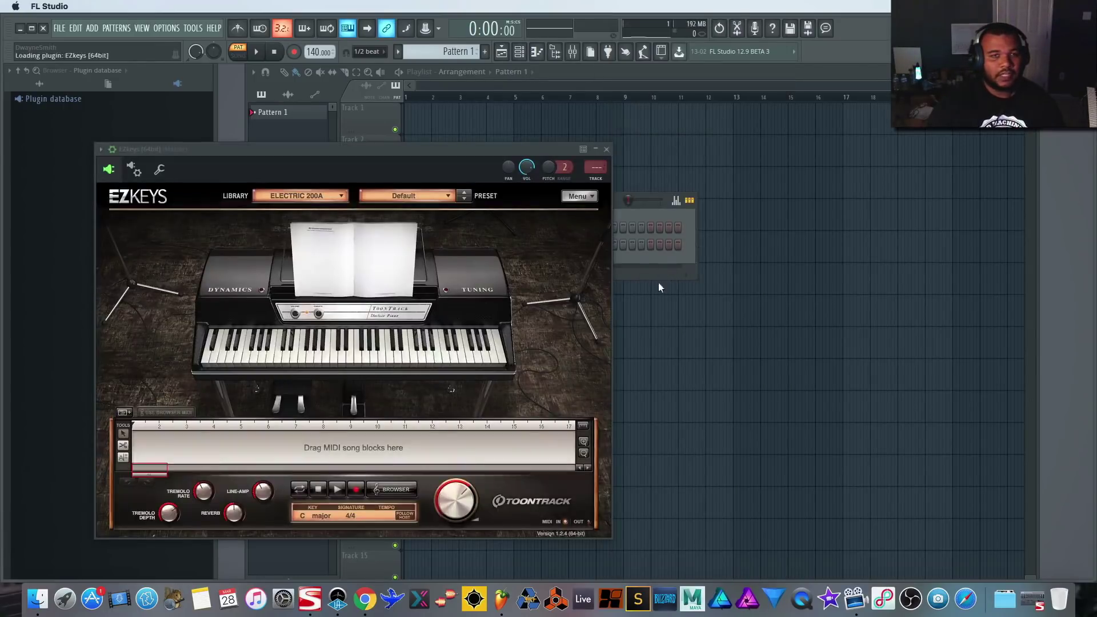
drag(474, 148, 601, 129)
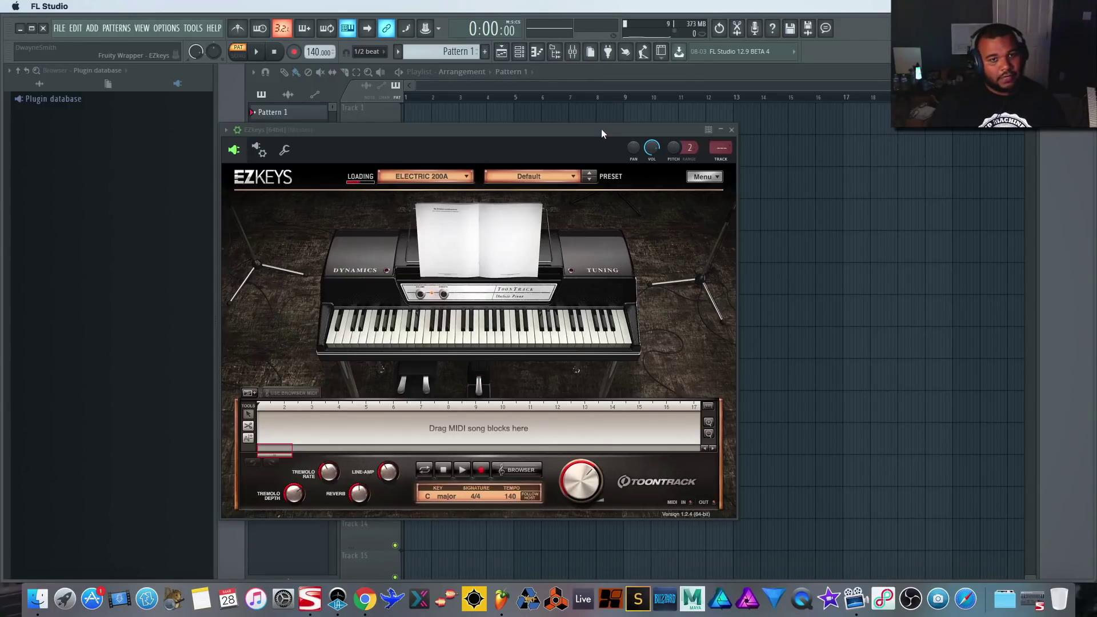
- Audition a few notes on the EZkeys electric piano and close the plugin window
key(d)
key(b)
key(m)
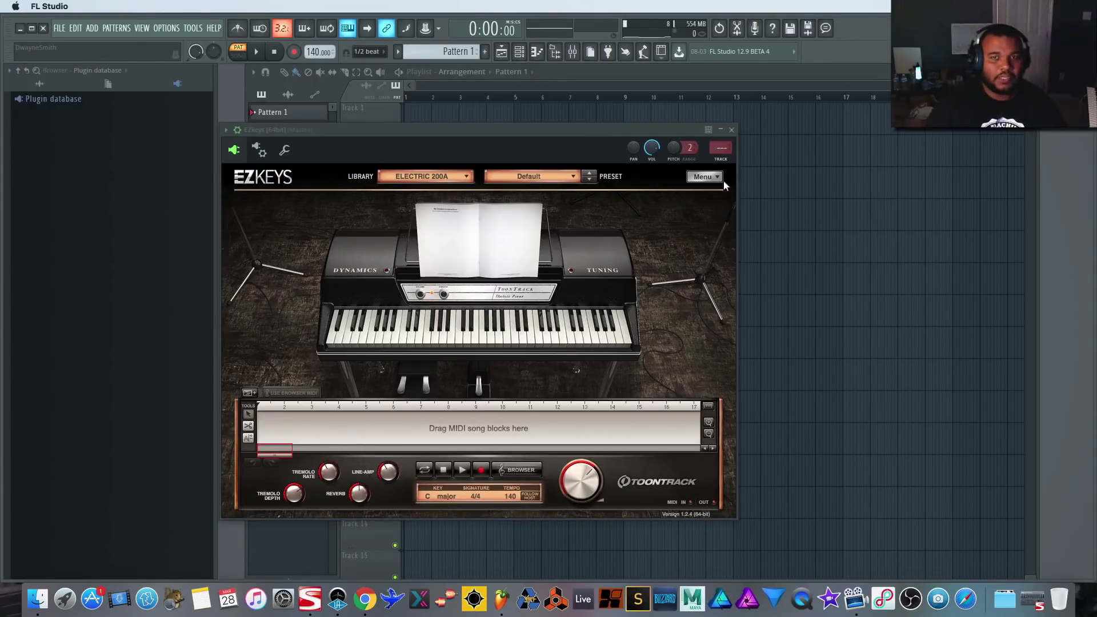
click(733, 131)
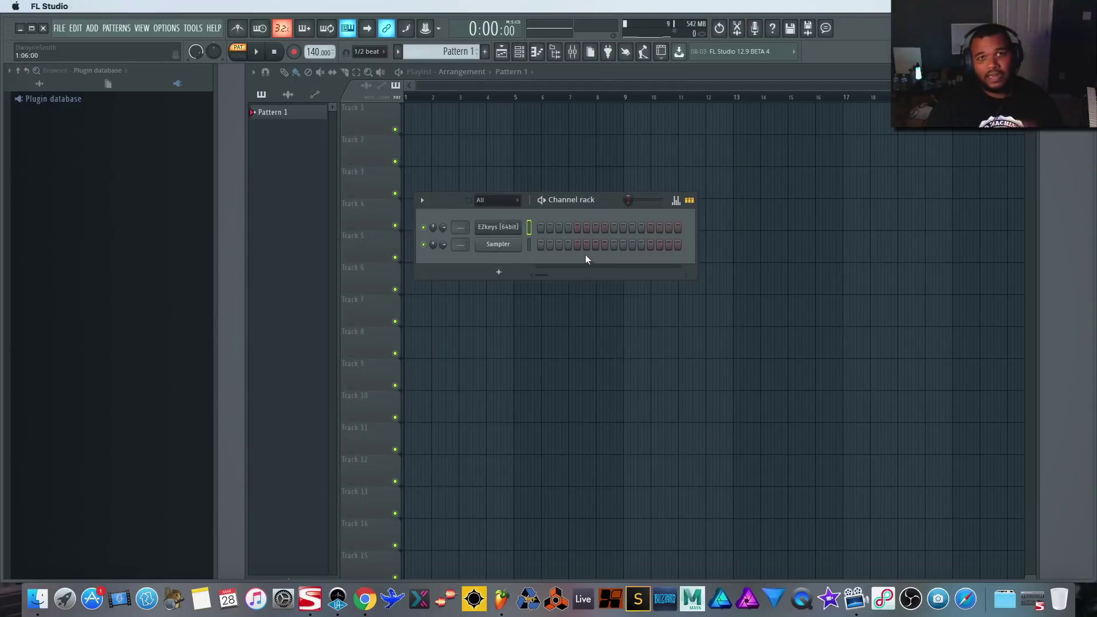
- Switch to Chrome, check the key and chords of Swang by Rae Sremmurd on Hooktheory, and minimize the browser
click(364, 599)
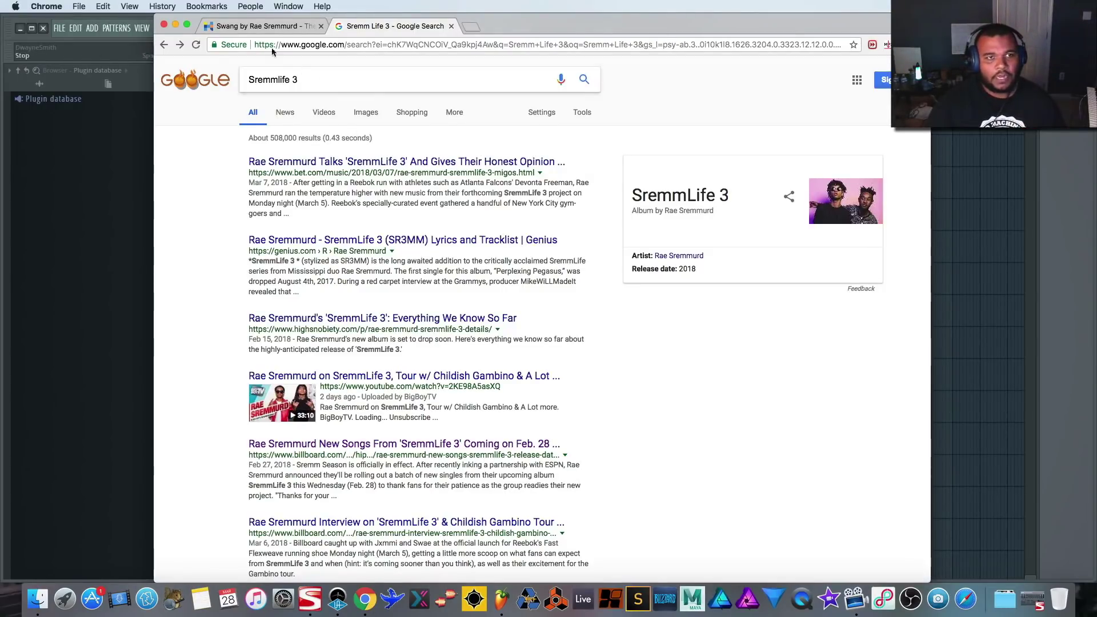
click(260, 26)
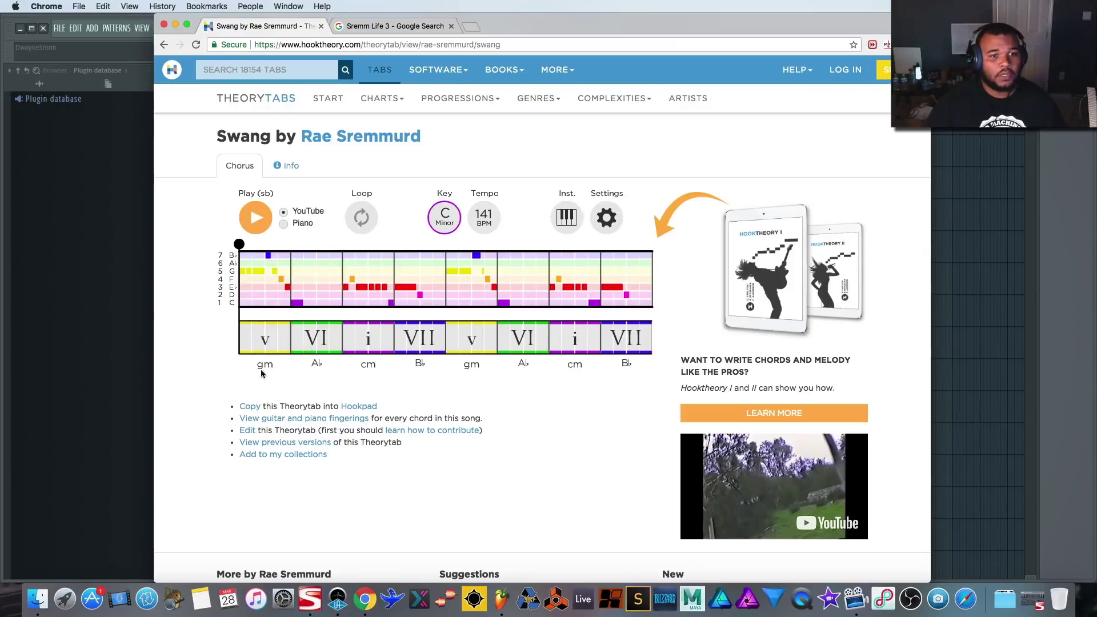
click(175, 24)
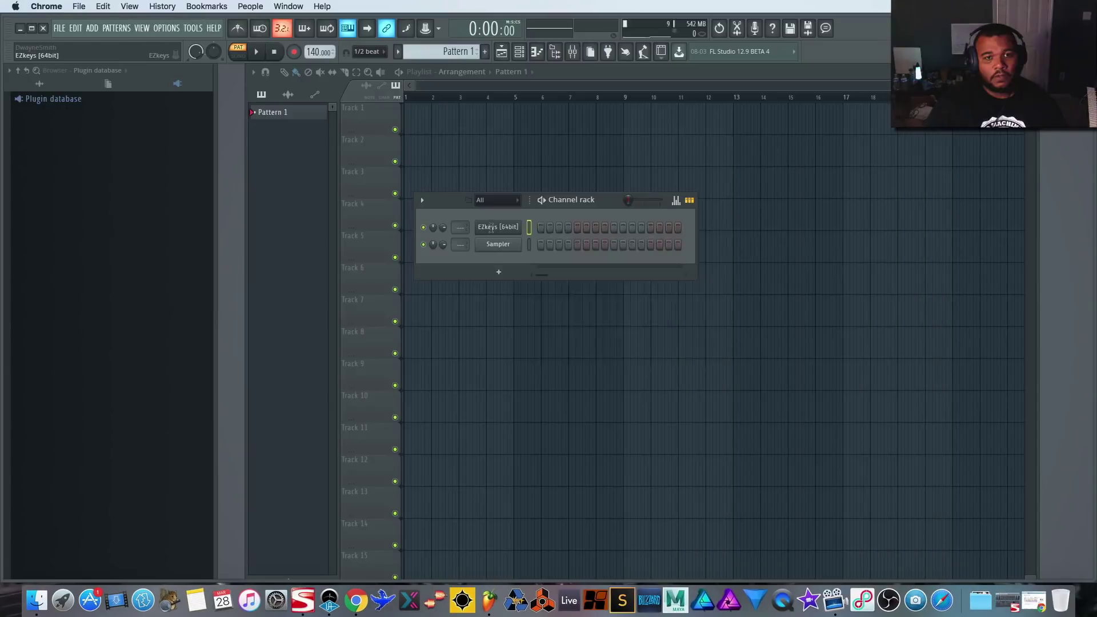
- Open the EZkeys channel's piano roll and set the scale highlighting root note to C
right_click(501, 226)
click(540, 227)
click(222, 69)
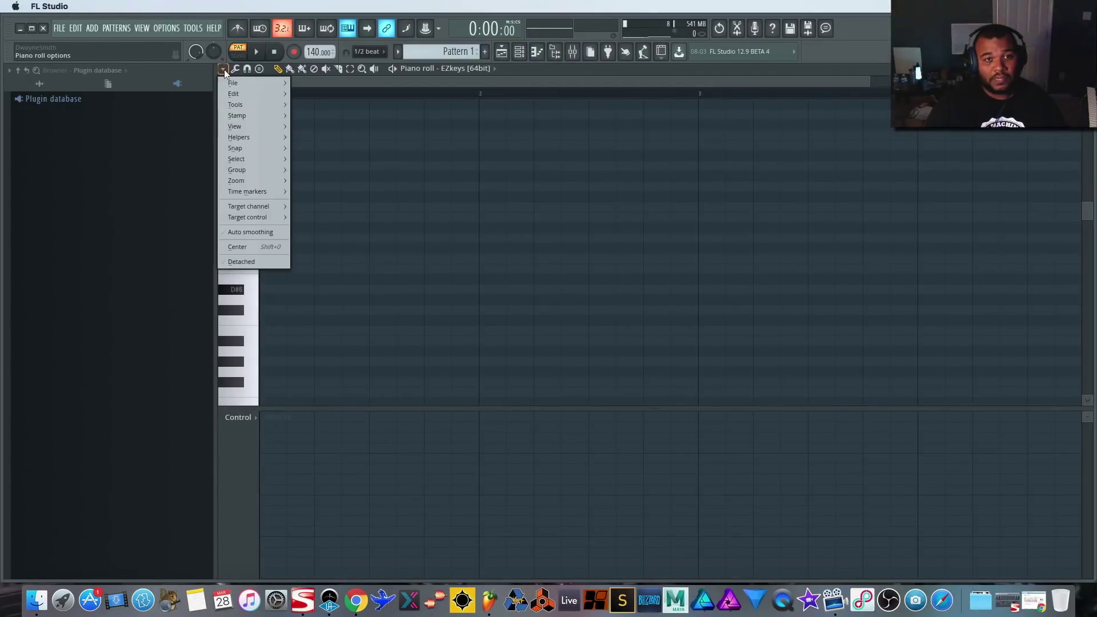
mouse_move(275, 139)
mouse_move(336, 148)
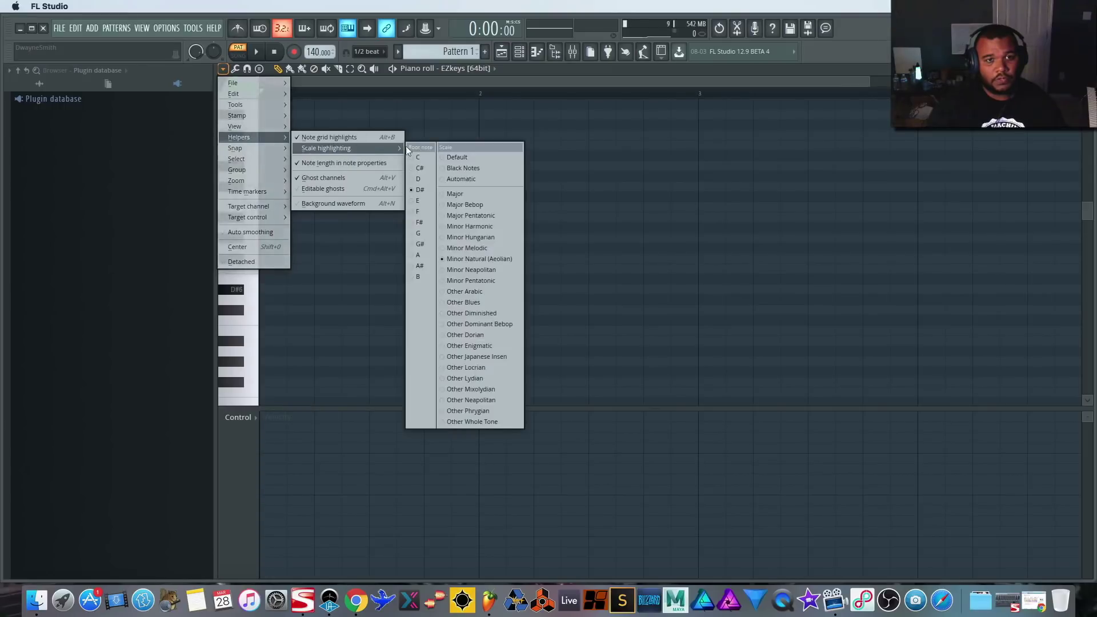
click(427, 157)
- Place four root notes at the bar starts: G7 in bar 1, G#7 in bar 2, C7 in bar 3 and A#7 in bar 4
scroll(272, 249, up, 2)
click(272, 250)
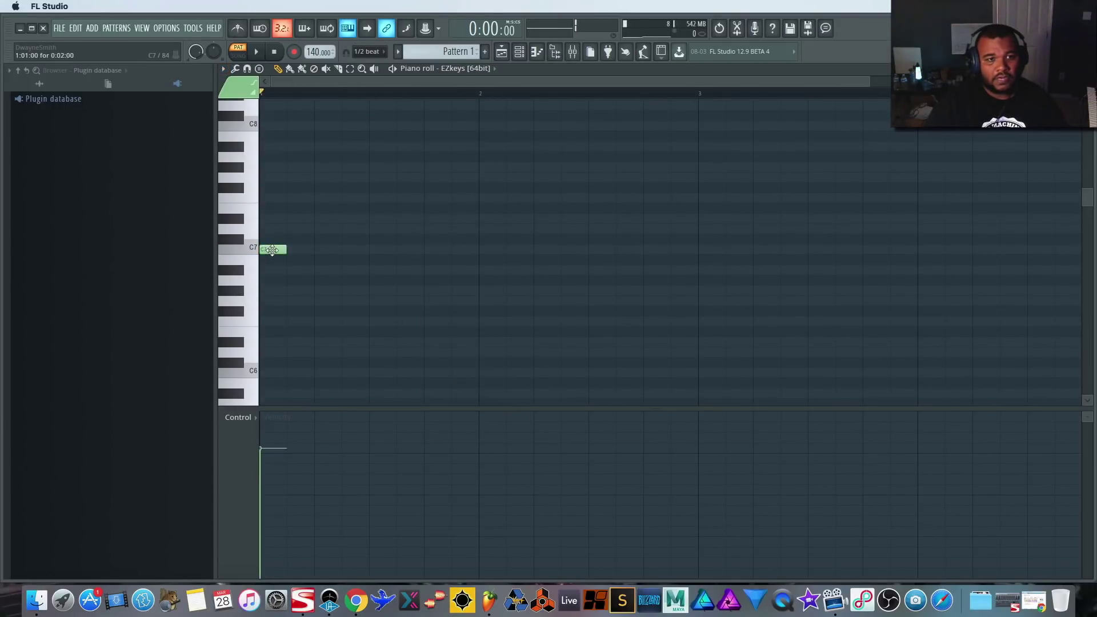
drag(272, 250, 718, 243)
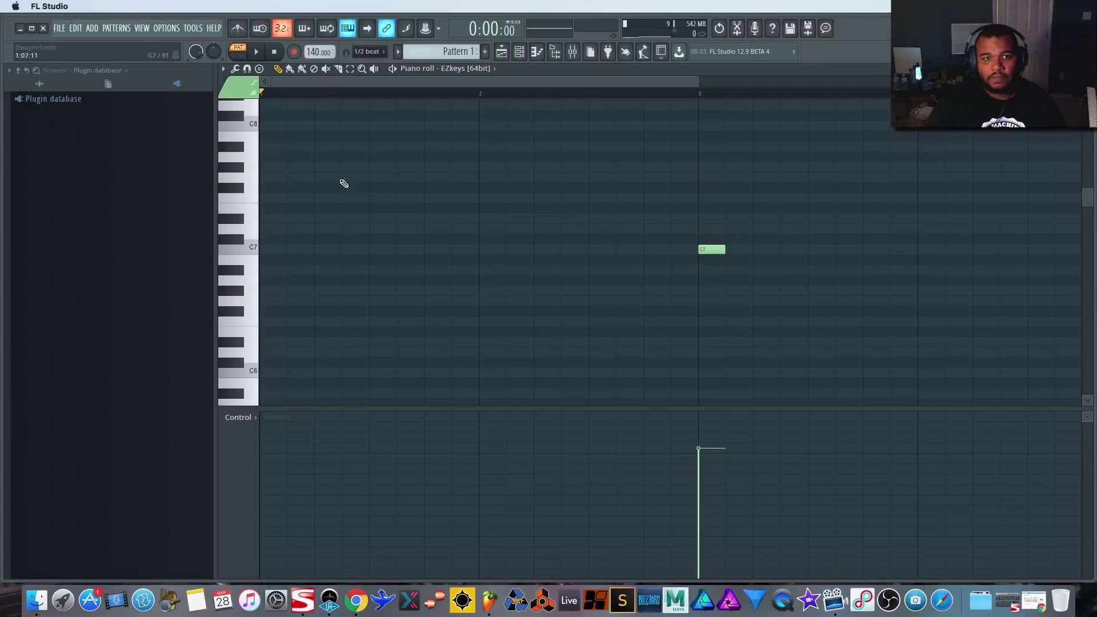
click(273, 178)
click(481, 167)
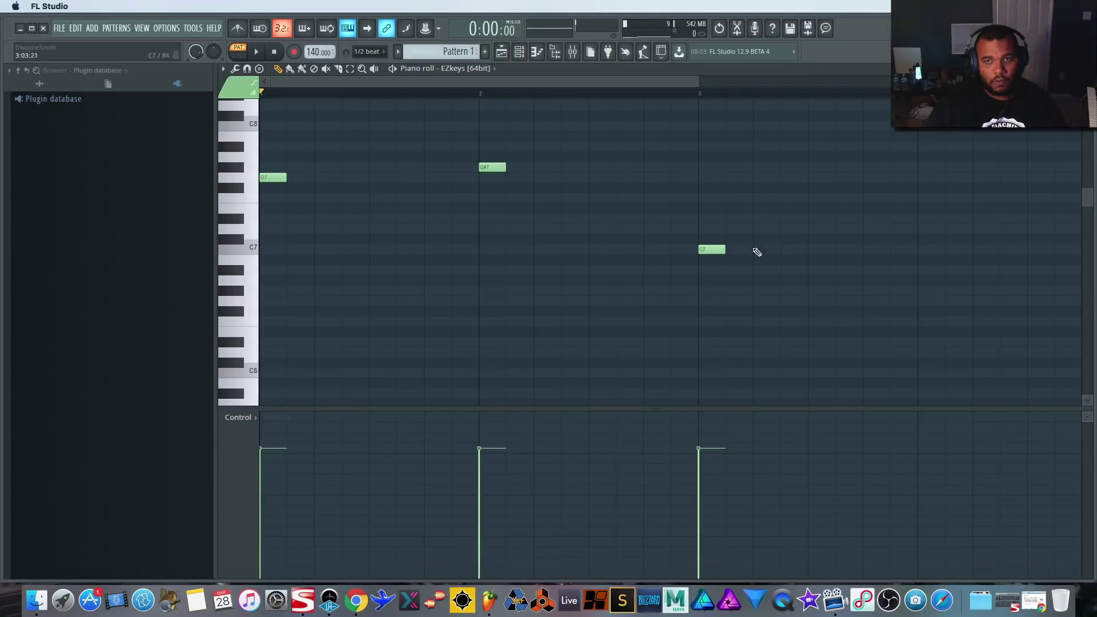
click(920, 147)
- Select all four root notes and transpose them down two octaves
drag(643, 81, 943, 82)
drag(688, 120, 145, 286)
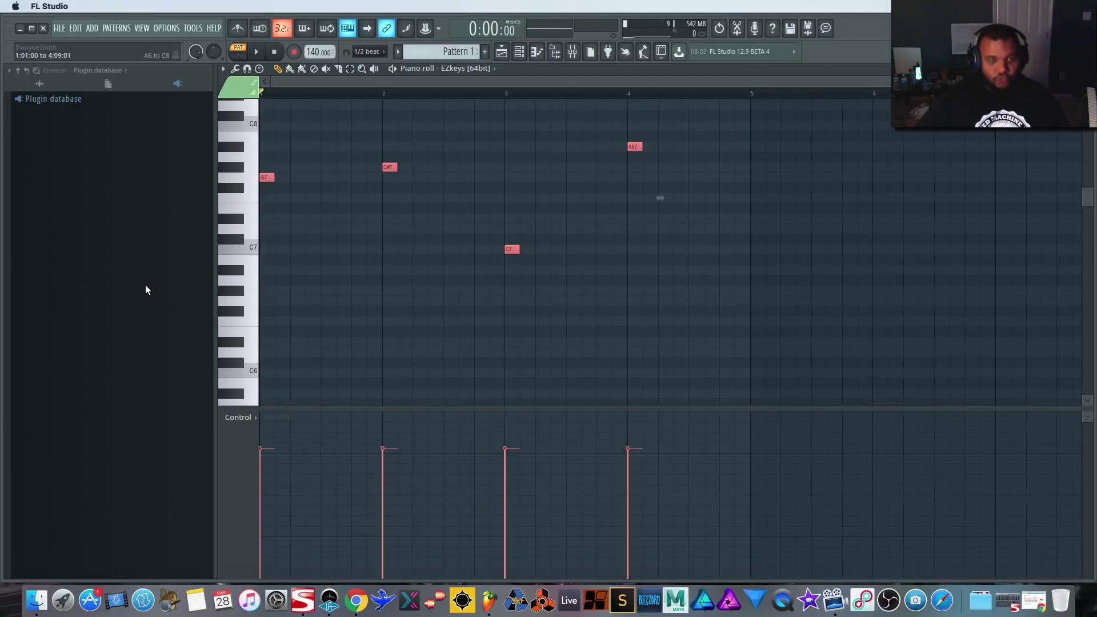
key(ctrl+Down)
key(ctrl+Down)
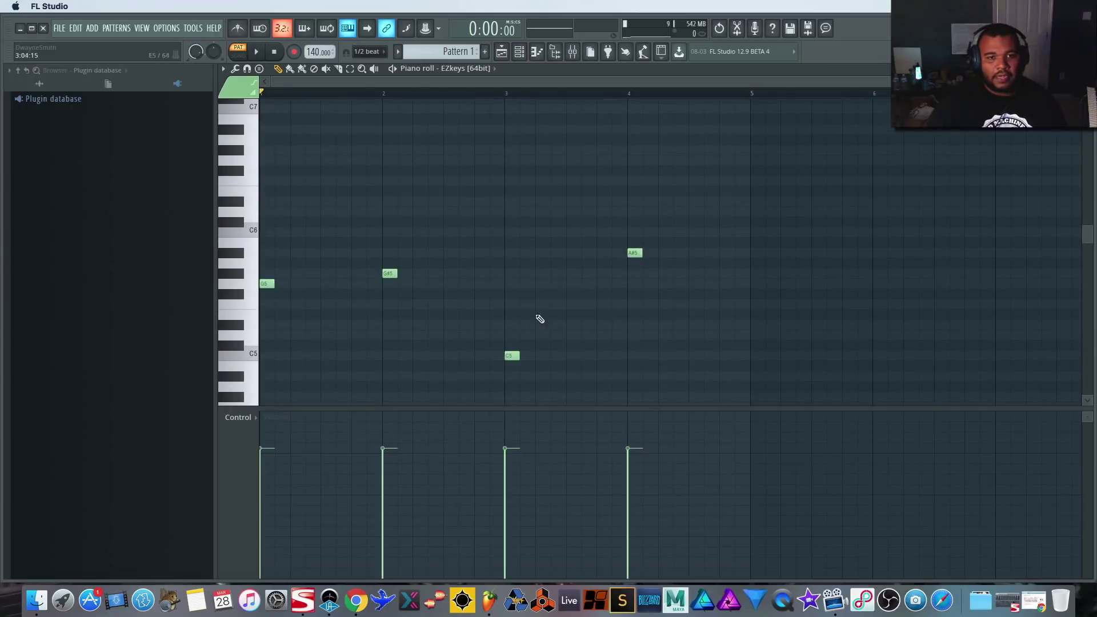
- Raise the bar 3 root note by one octave to C6
drag(547, 331, 488, 369)
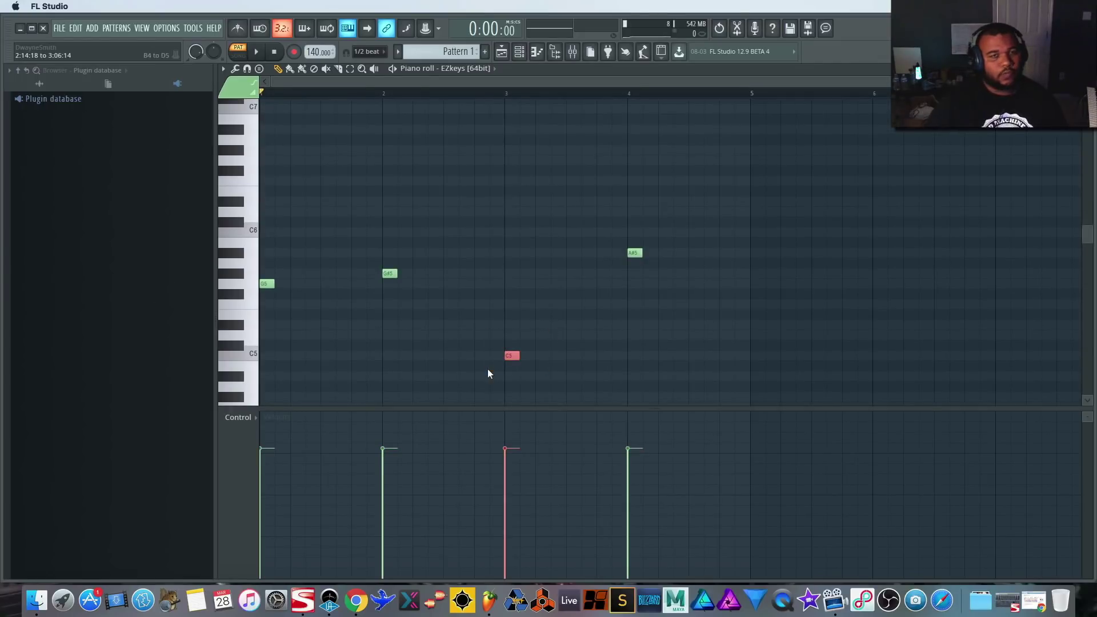
key(ctrl+Up)
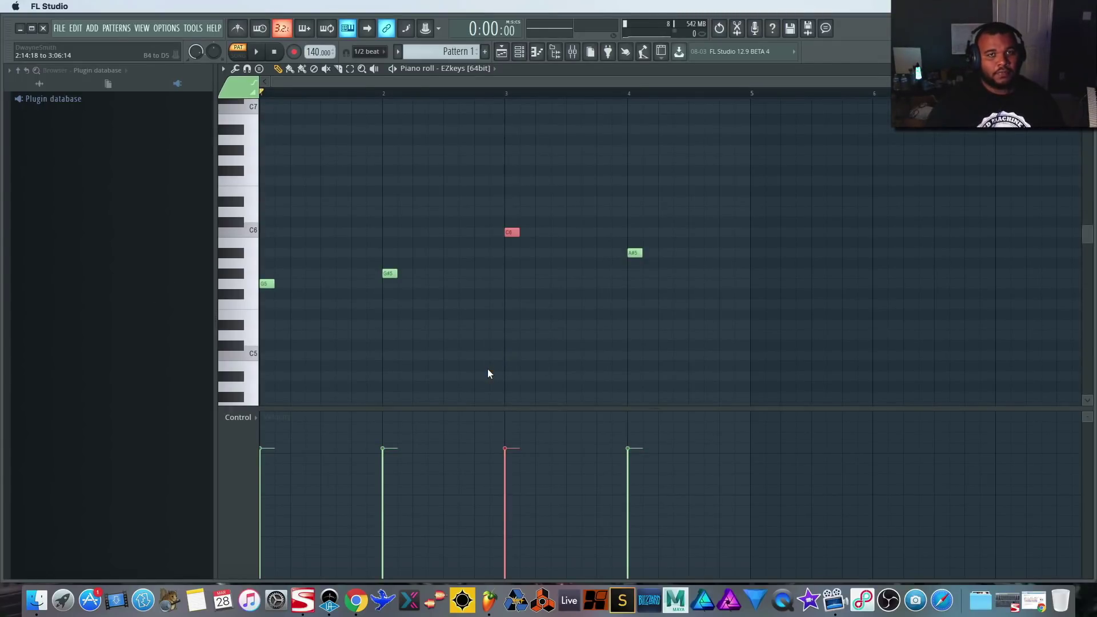
scroll(530, 356, up, 8)
scroll(512, 355, down, 8)
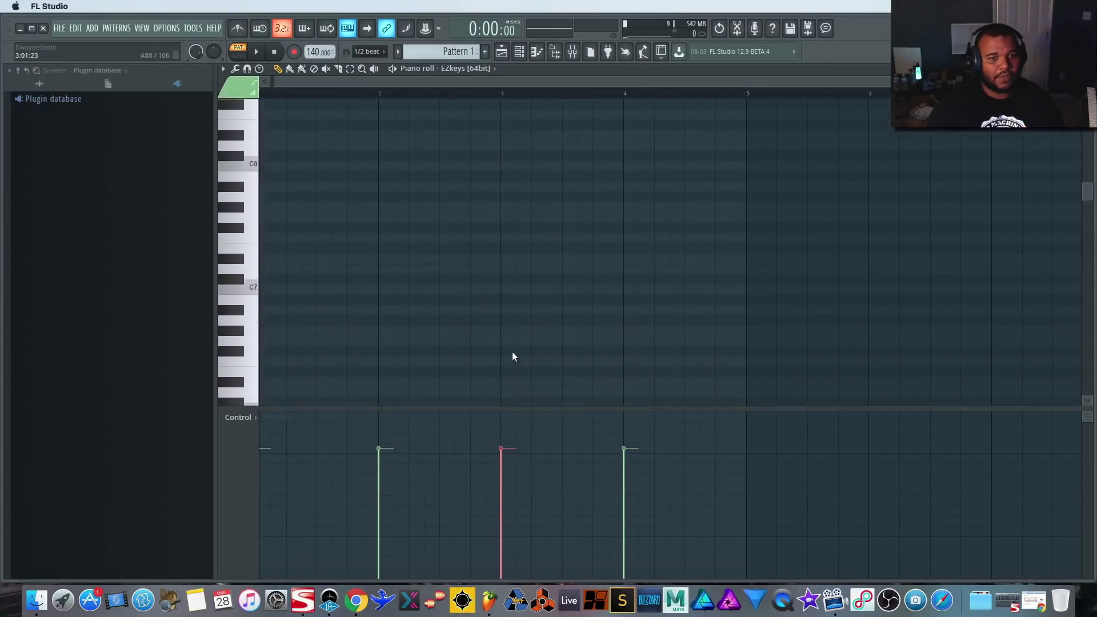
- Complete the first two chords by adding A#5 and D6 at bar 1 and C6 and D#6 at bar 2
click(512, 356)
click(266, 300)
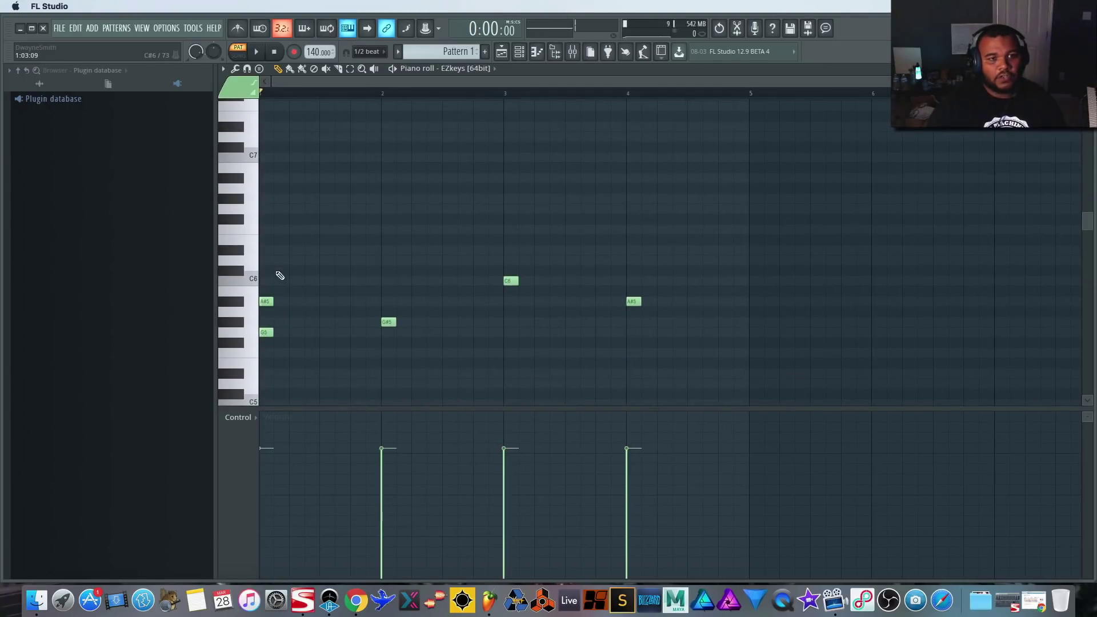
click(266, 260)
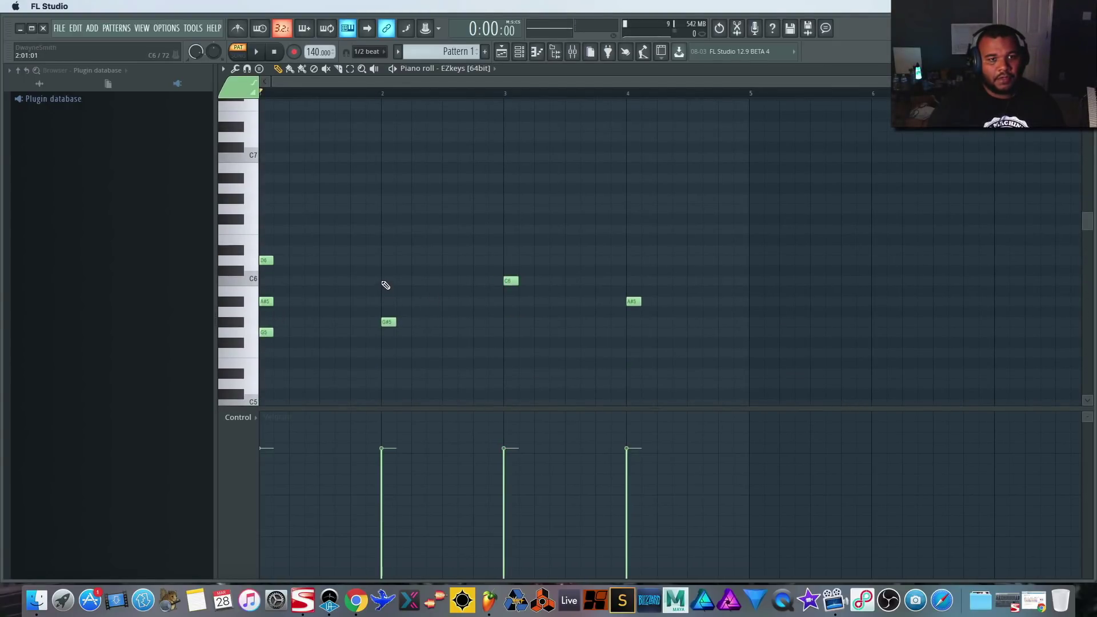
click(386, 281)
click(384, 240)
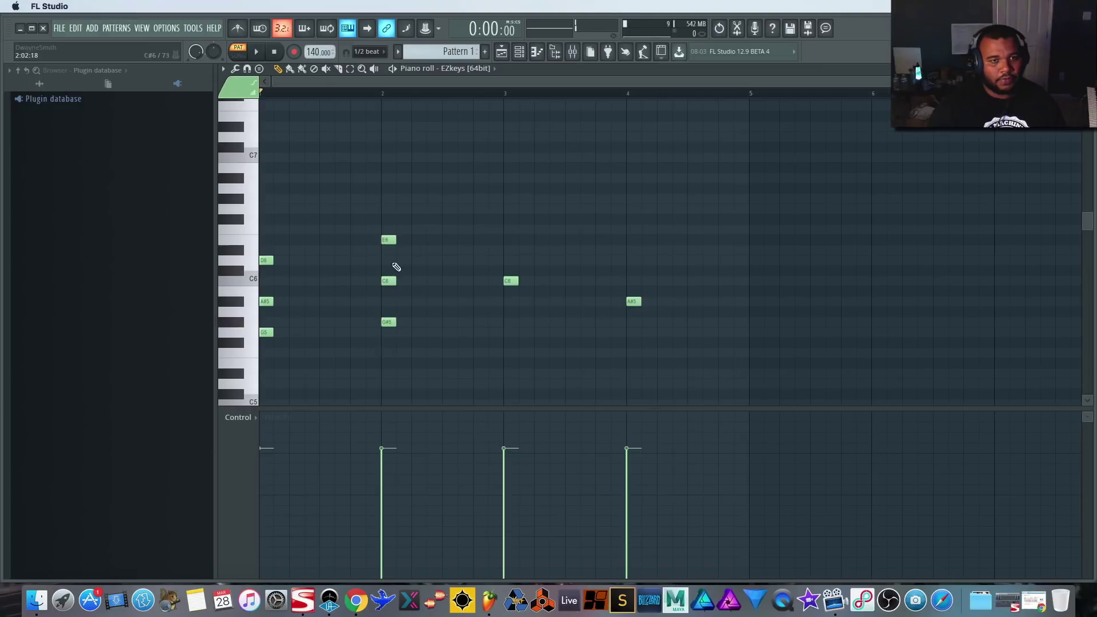
drag(389, 240, 388, 250)
- Complete the last two chords by adding G6 and D#6 at bar 3 and D6 and F6 at bar 4
click(510, 209)
click(511, 250)
click(629, 260)
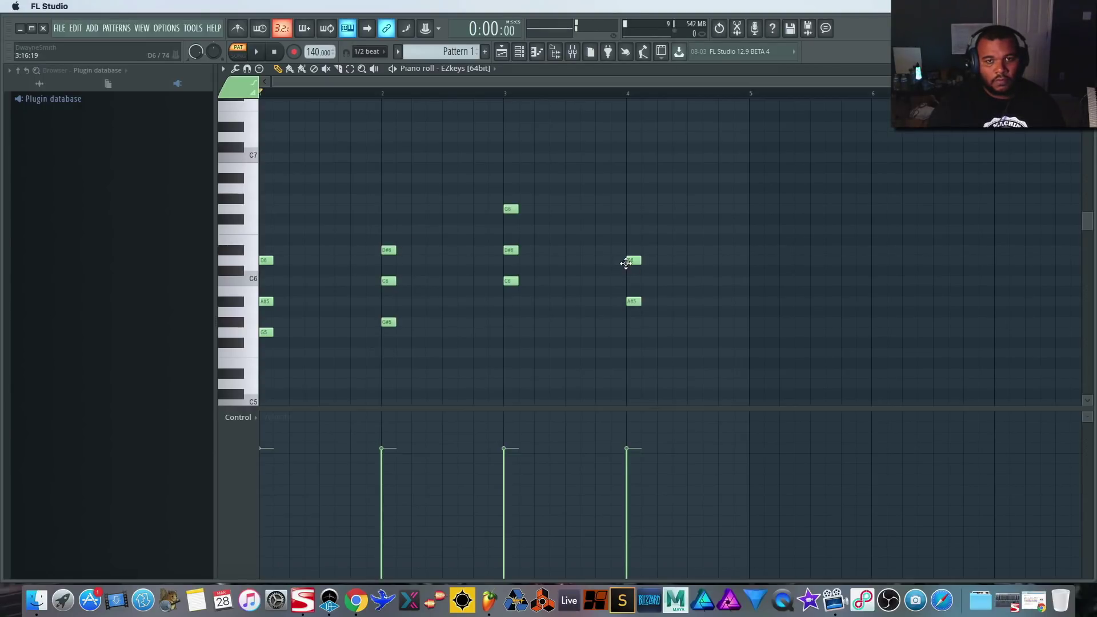
click(632, 230)
- Select all the chord notes and lengthen each of them to a full bar
drag(695, 195, 260, 384)
drag(273, 332, 377, 337)
click(487, 378)
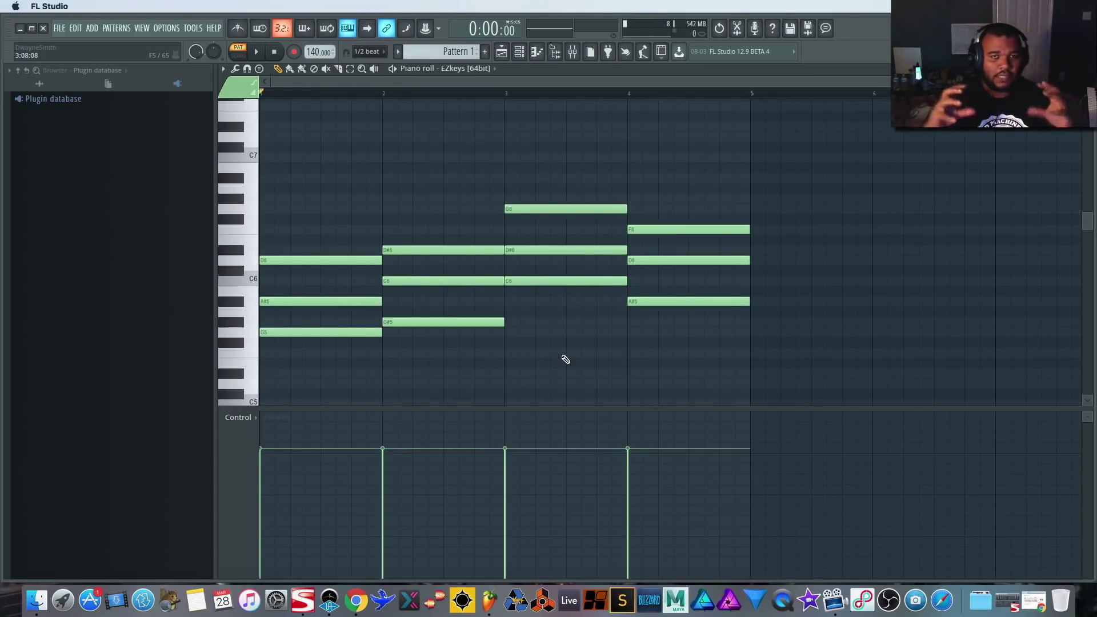
- Play back the chord progression and place a one-bar G#5 note at bar 6
key(space)
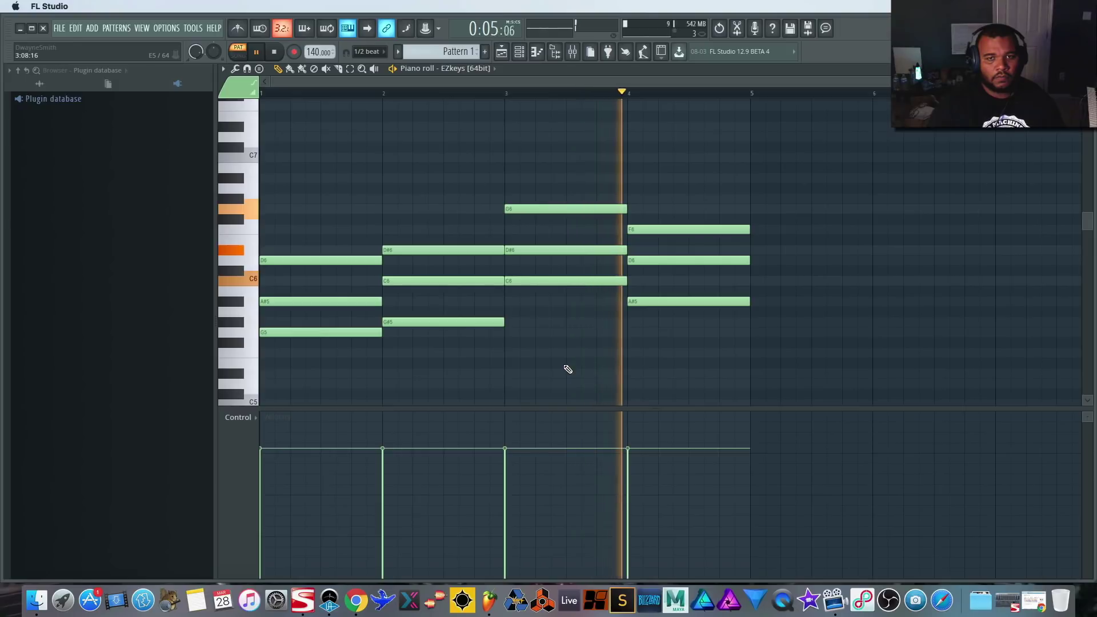
key(space)
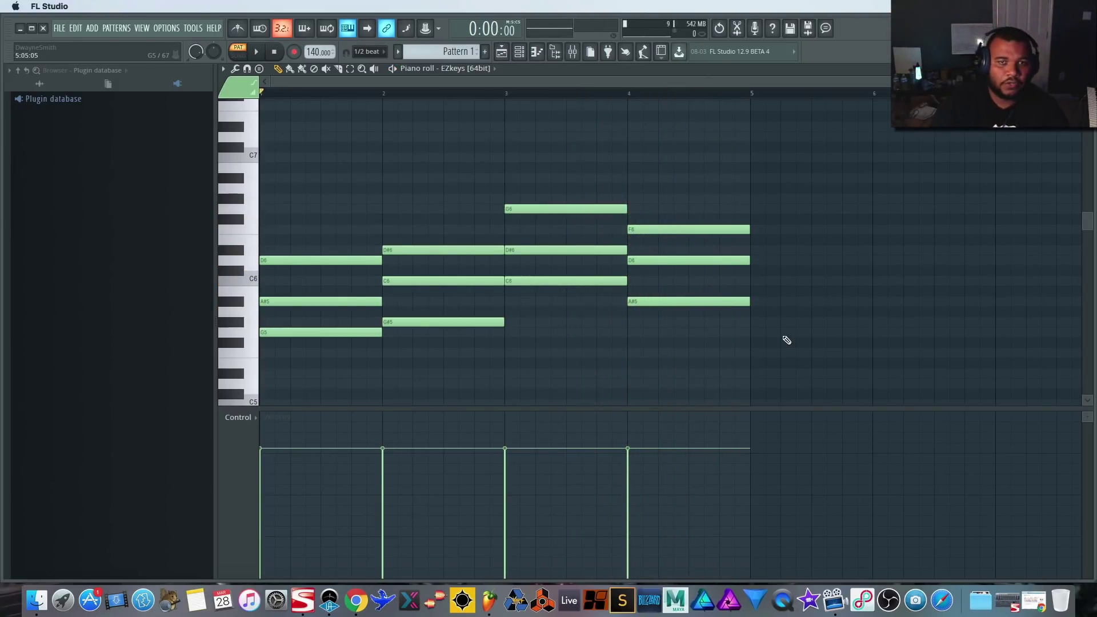
click(894, 322)
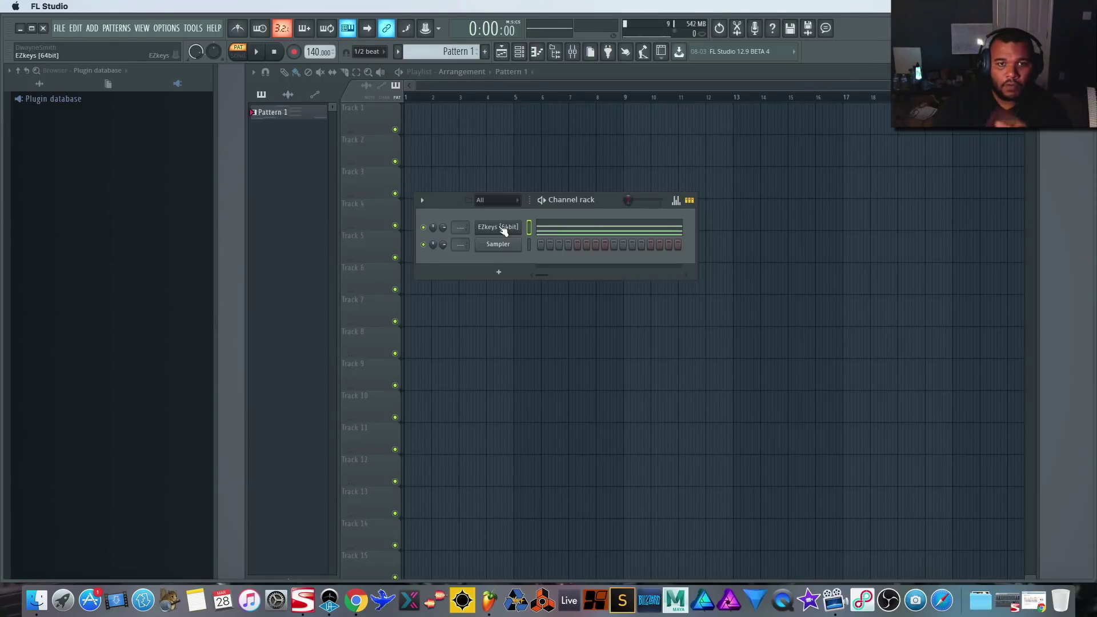
- Open the EZkeys plugin, rewind its song track, arm recording and play the pattern to capture the chords as a MIDI block
click(503, 229)
click(483, 476)
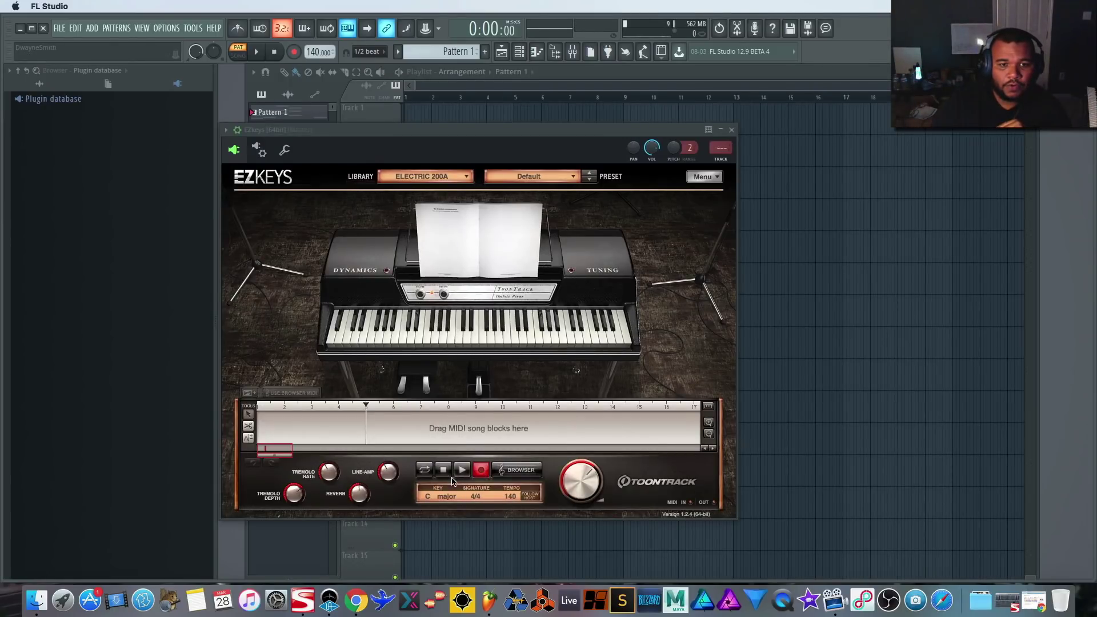
click(444, 473)
click(478, 471)
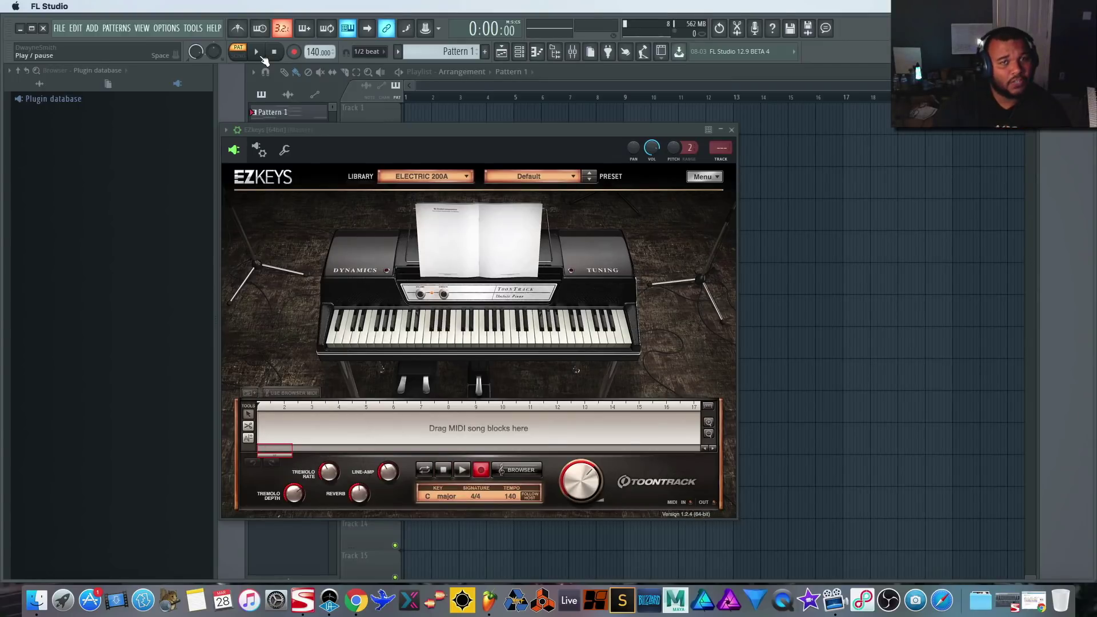
click(258, 53)
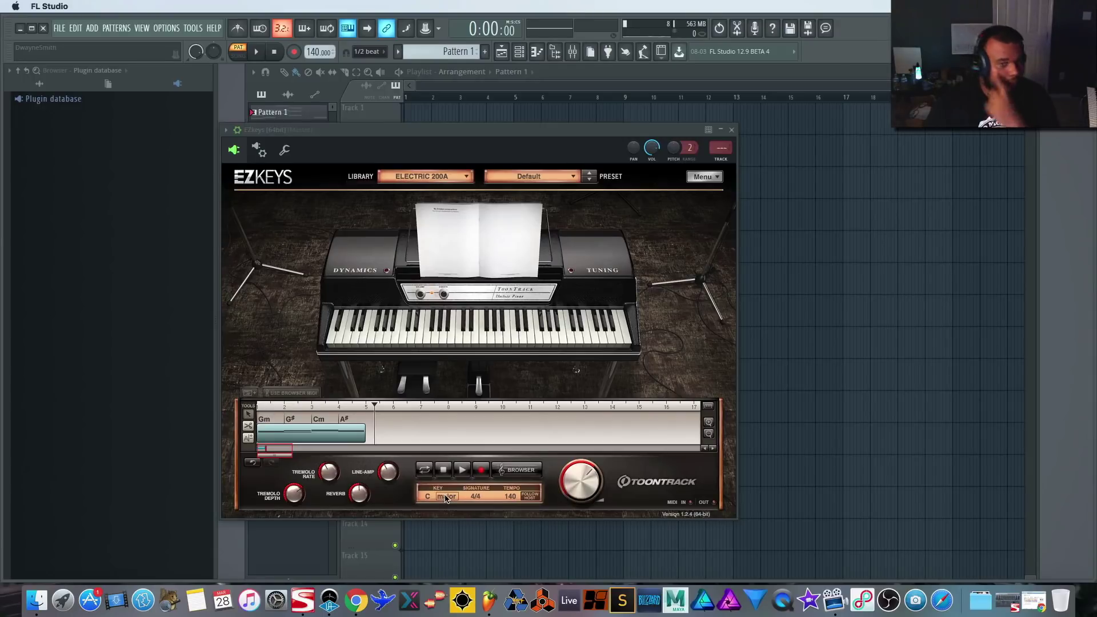
- Split the recorded EZkeys block at bars 2, 3 and 4 so each chord has its own block
click(445, 496)
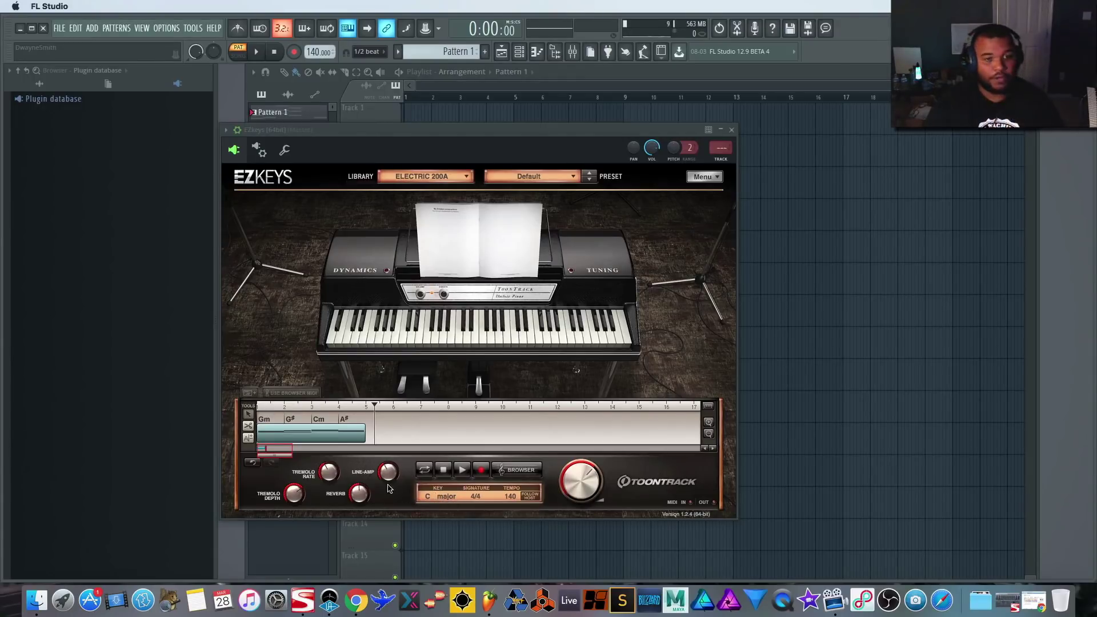
click(708, 423)
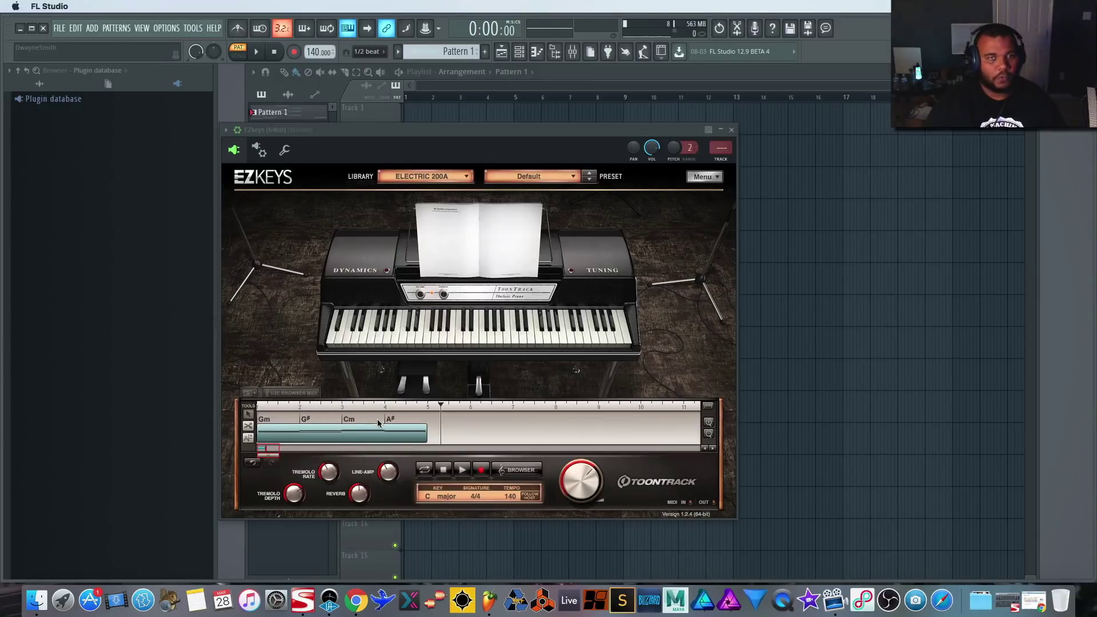
click(248, 426)
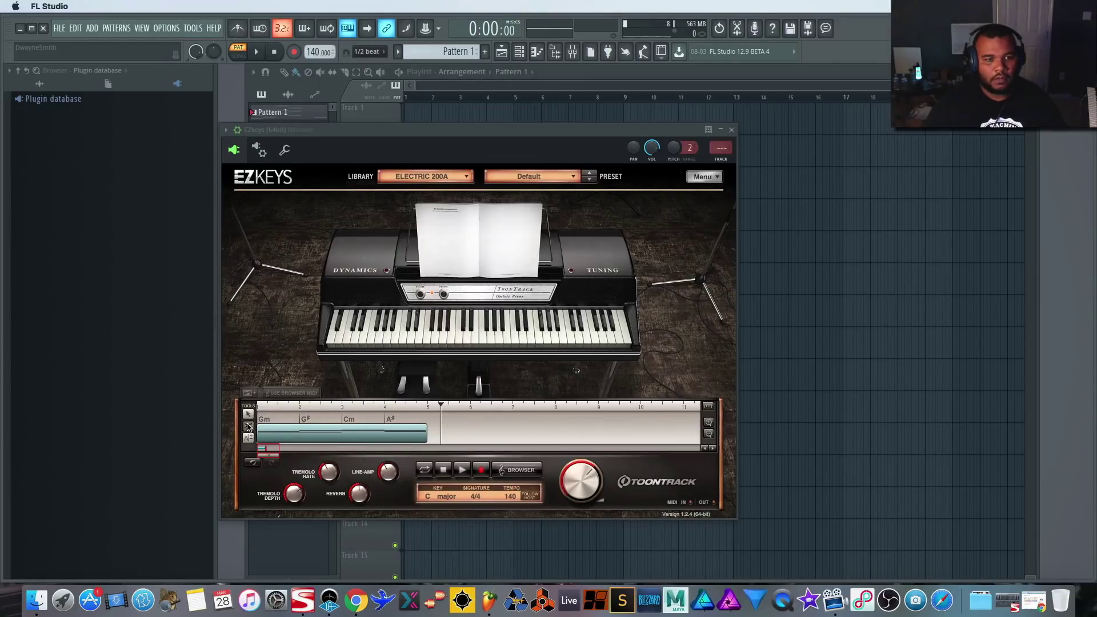
click(301, 435)
click(344, 434)
click(385, 435)
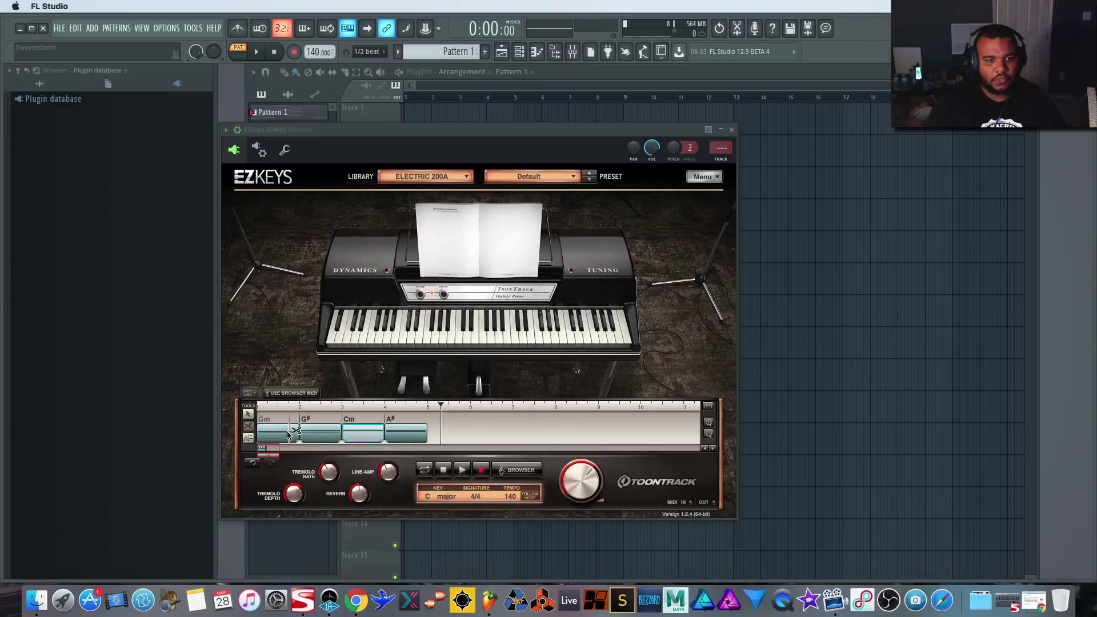
- Select all four chord blocks and turn on Use Browser MIDI for them
click(248, 414)
drag(475, 423, 265, 441)
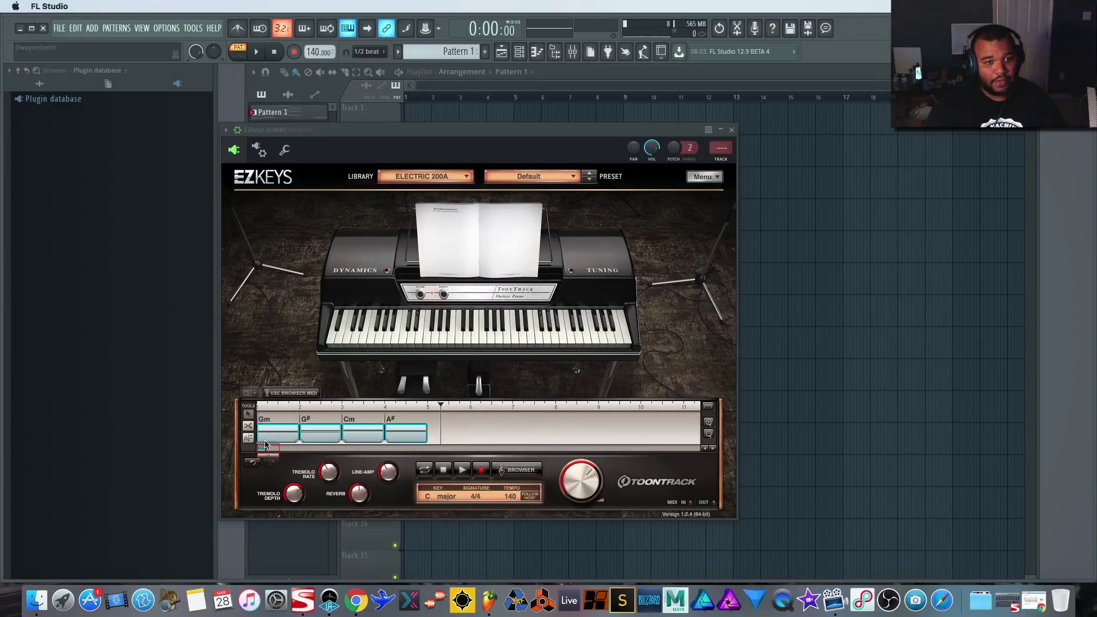
click(291, 393)
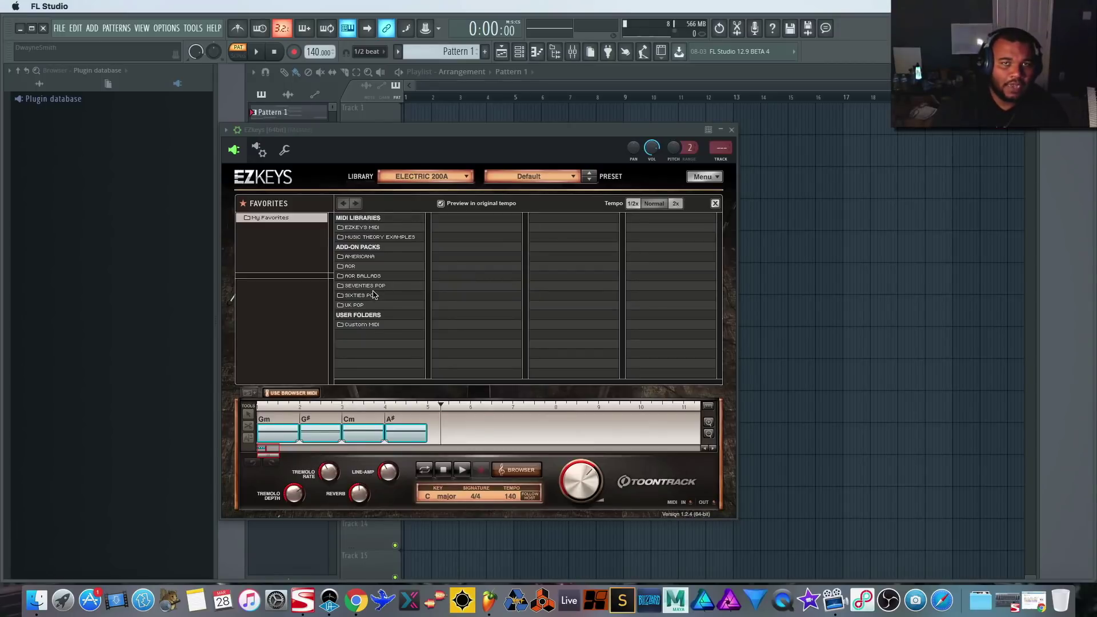
- Audition AOR Ballads, Straight 4/4, United 73 BPM verse Variation 02 and replace the chord blocks with Variation 04
click(362, 267)
click(381, 276)
click(466, 229)
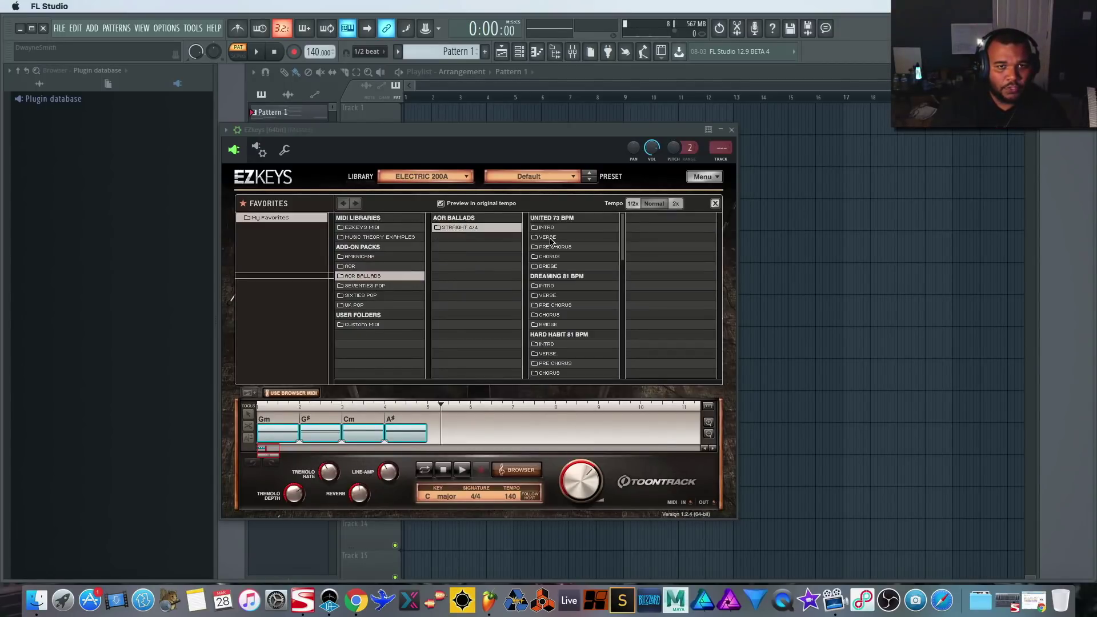
click(553, 238)
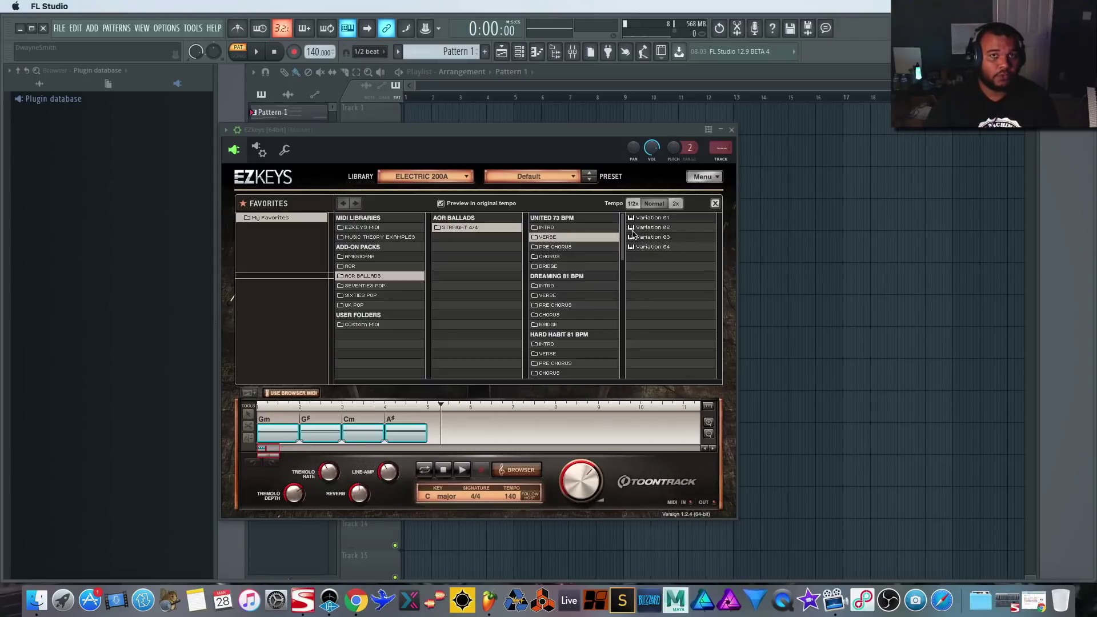
click(651, 227)
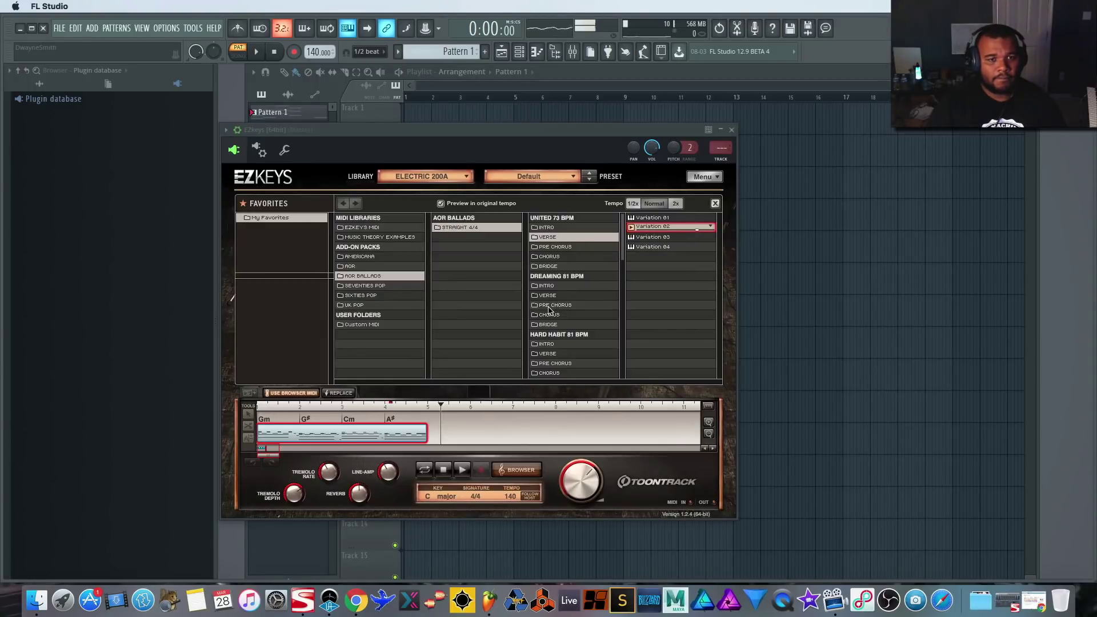
click(632, 248)
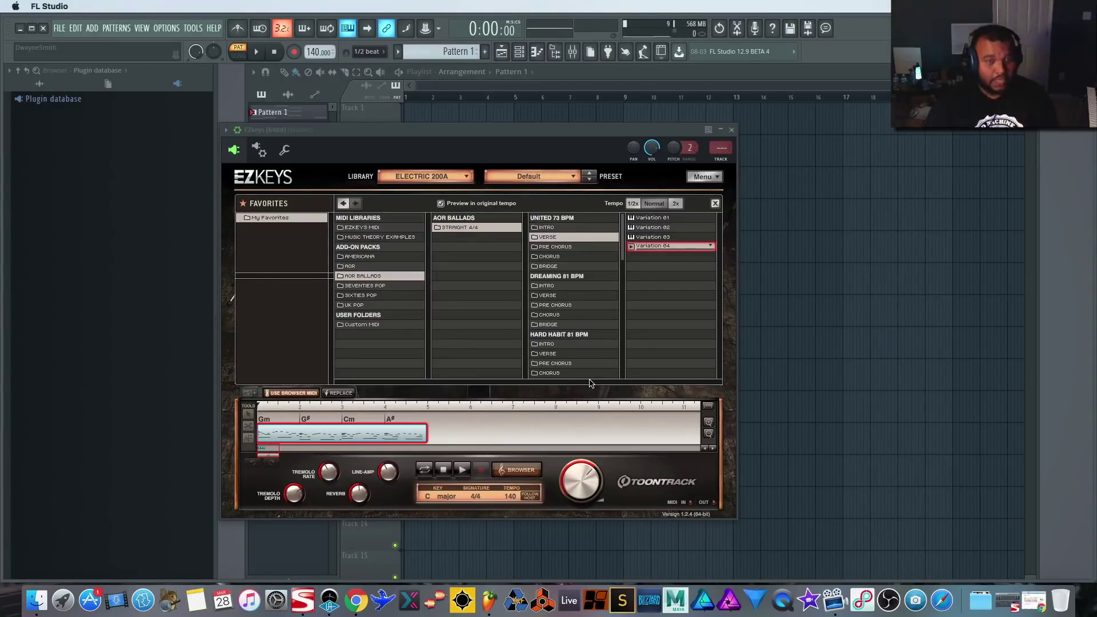
click(341, 394)
- Transfer the new EZkeys phrase as MIDI notes to the Sampler channel, moving the plugin window clear of the channel rack
drag(377, 130, 824, 104)
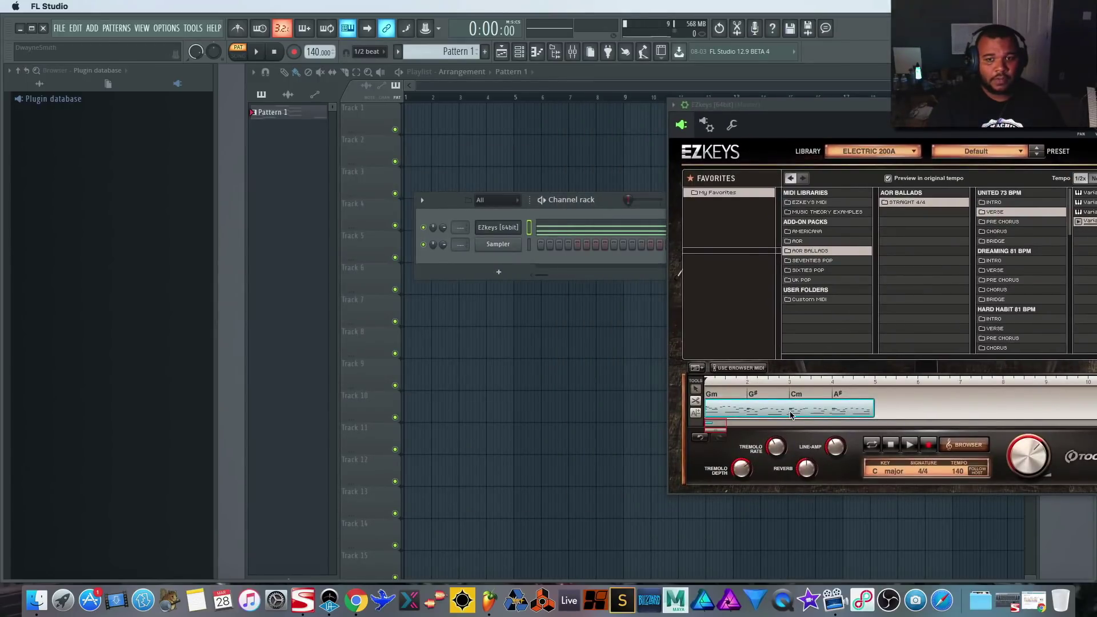
drag(861, 102, 553, 157)
right_click(478, 458)
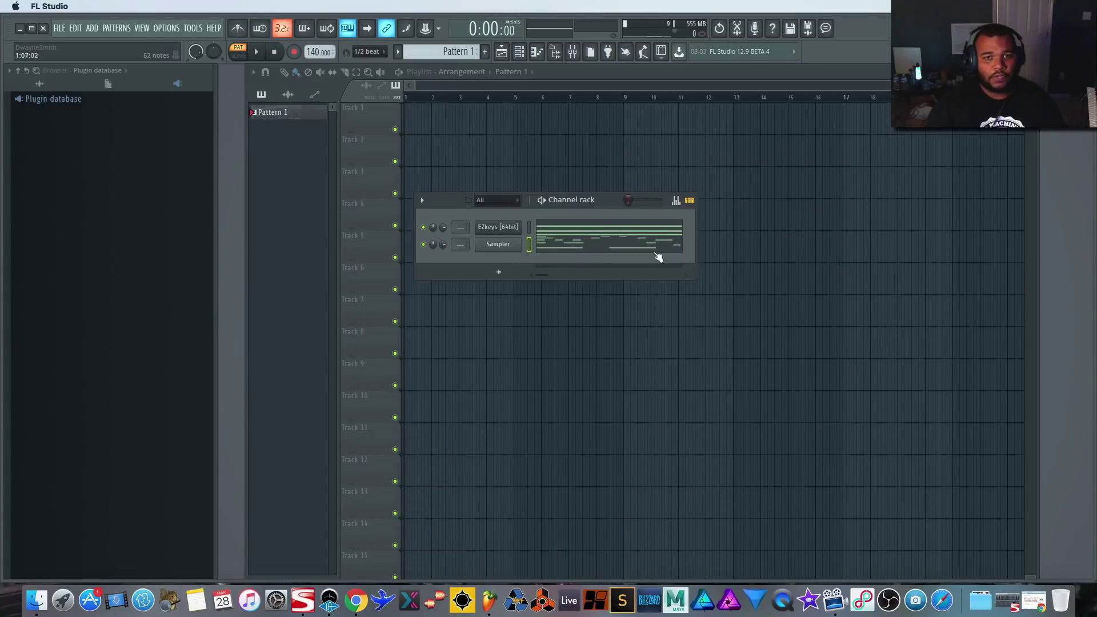
- Widen and reposition the channel rack to show all four bars, and save the project as NEW OLD SONG.flp
drag(690, 275, 1062, 279)
drag(851, 200, 731, 191)
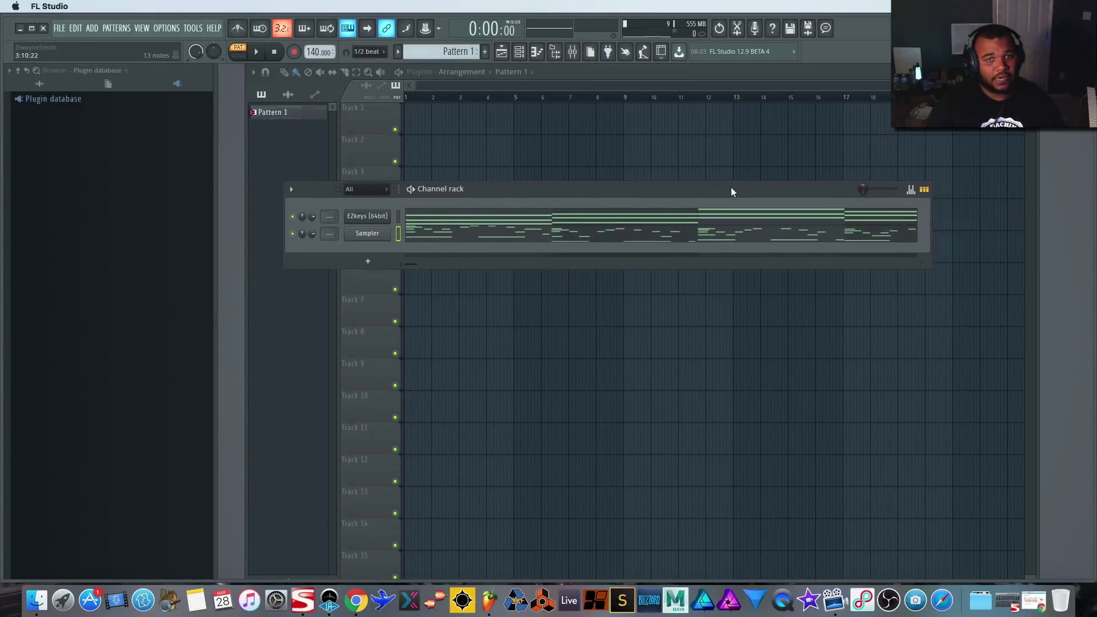
drag(926, 264, 1000, 267)
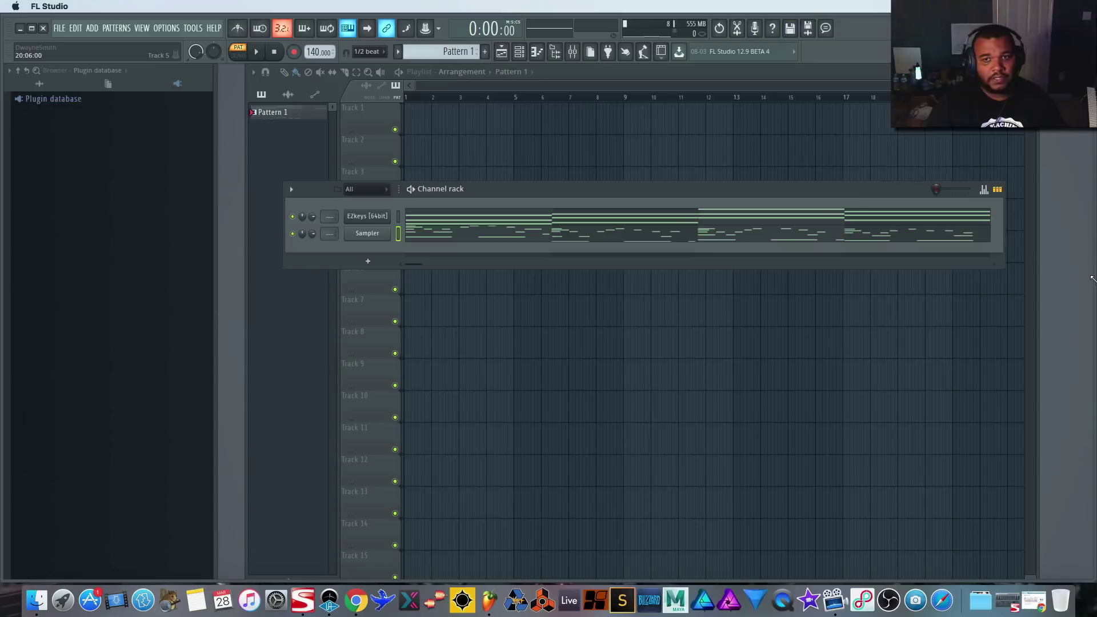
click(62, 32)
click(101, 90)
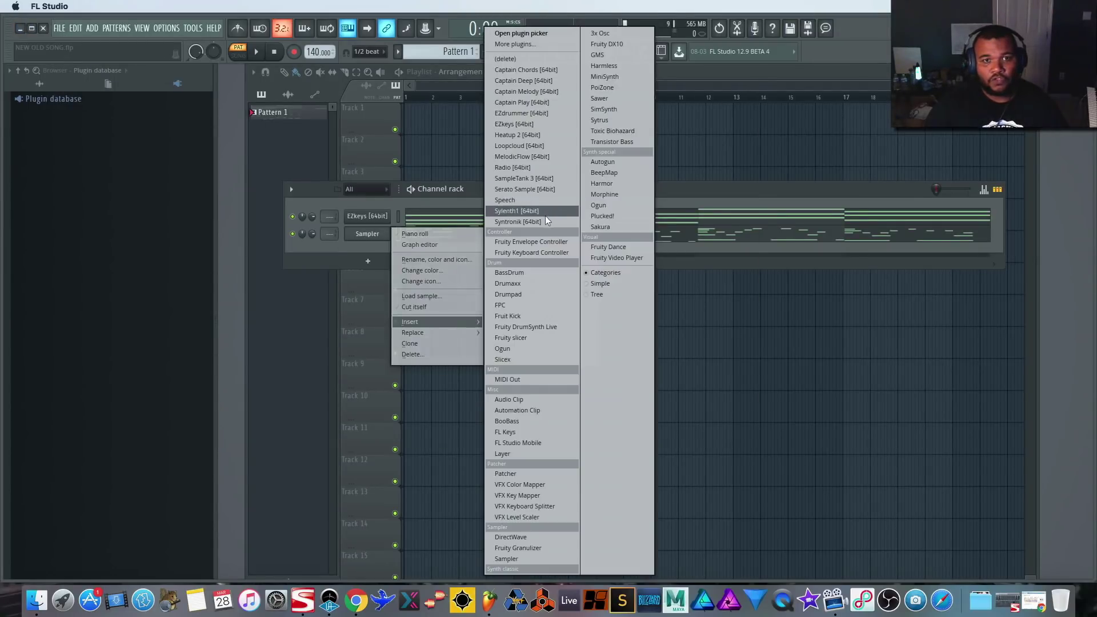
- Insert a Syntronik channel and load the Galaxy synth pad preset Deep Mod Pad 4-Osc
click(545, 220)
scroll(193, 377, down, 10)
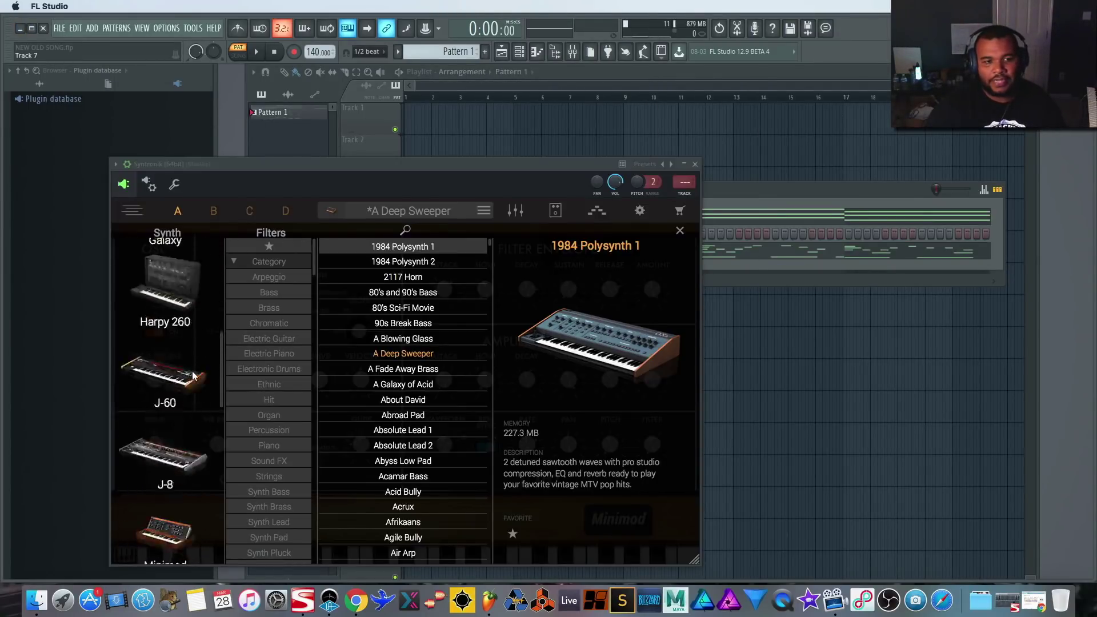
scroll(193, 375, up, 4)
scroll(192, 374, up, 5)
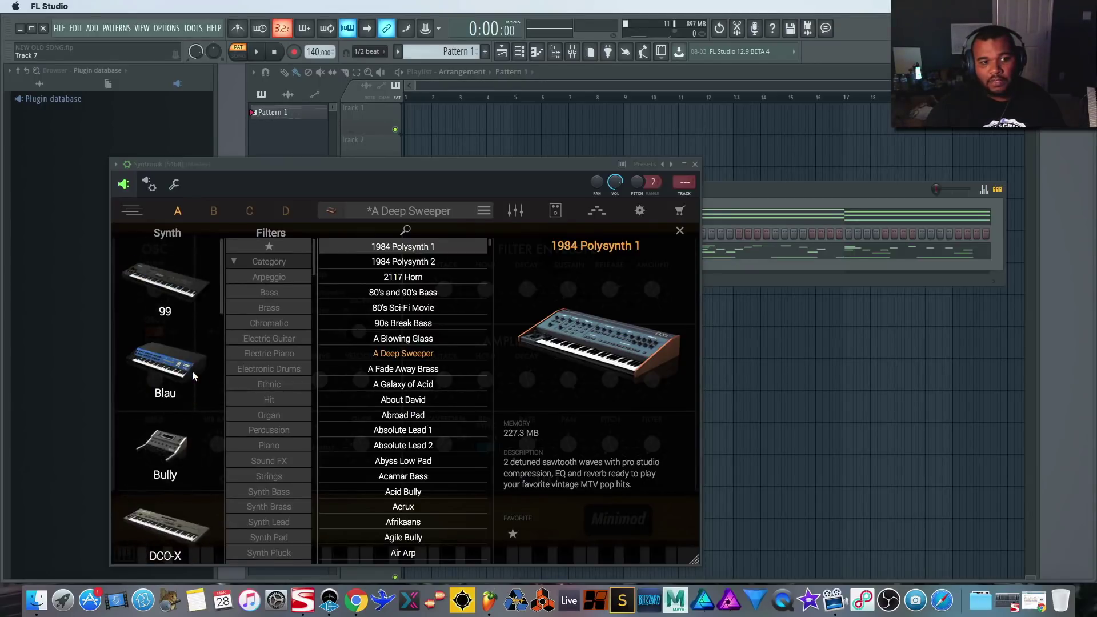
scroll(188, 382, down, 1)
click(184, 396)
scroll(184, 397, down, 1)
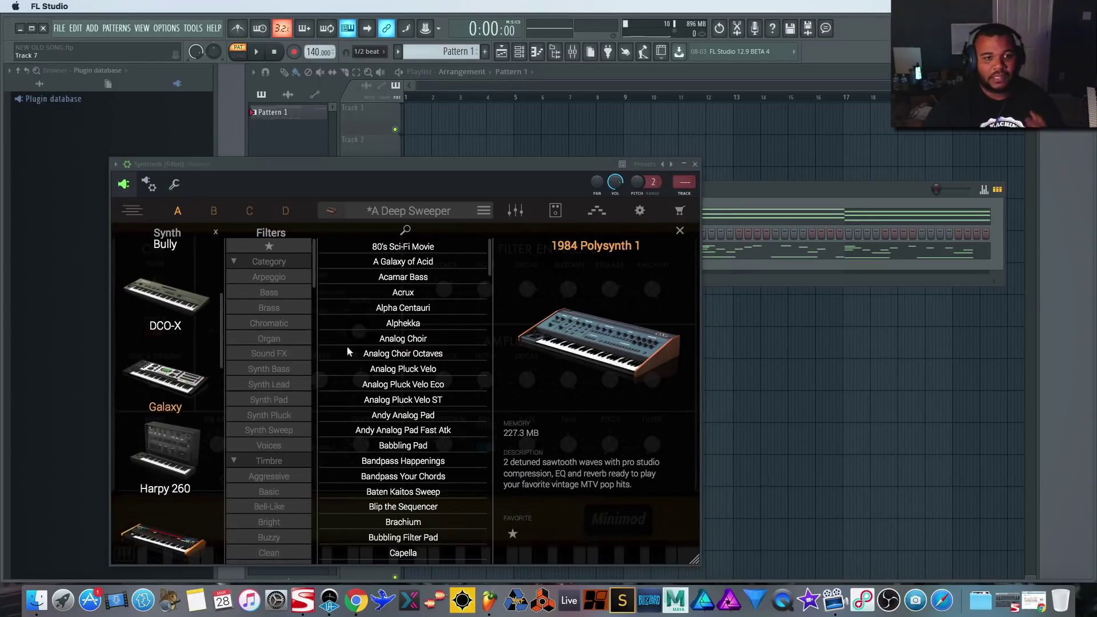
click(277, 398)
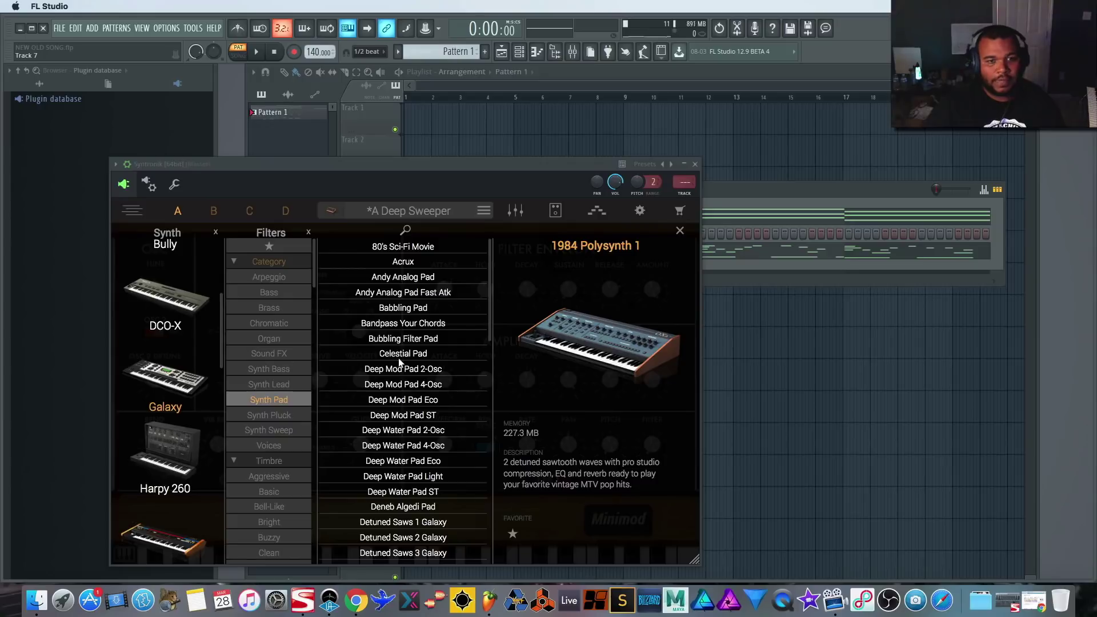
scroll(399, 362, down, 1)
click(421, 366)
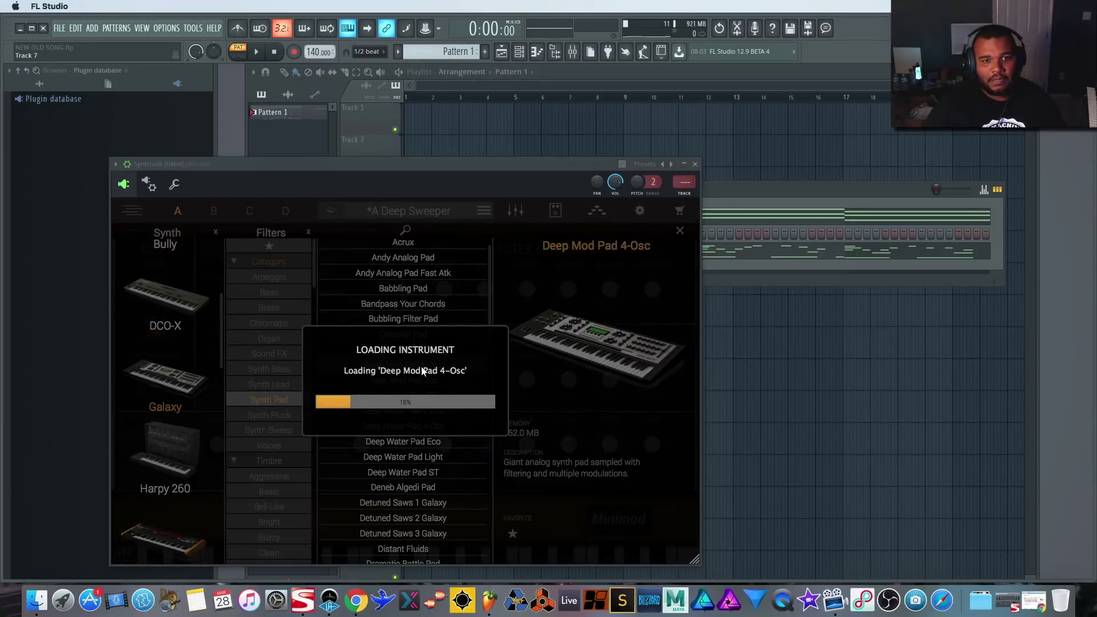
- Play the MIDI phrase on the Syntronik channel with EZkeys muted, mute Syntronik as well and stop playback
key(space)
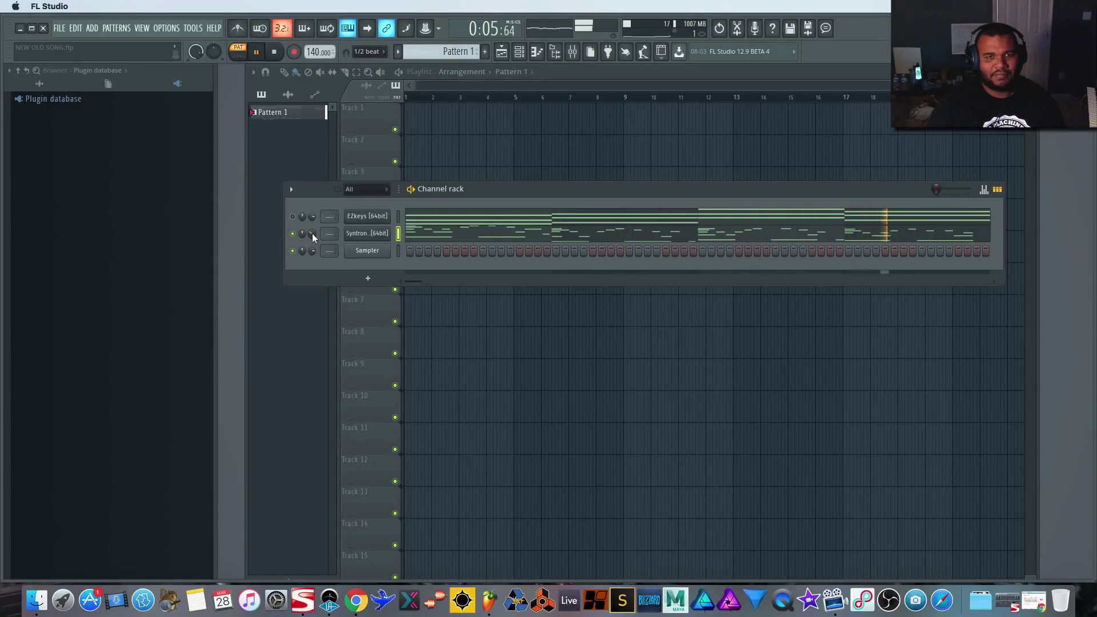
click(293, 233)
key(space)
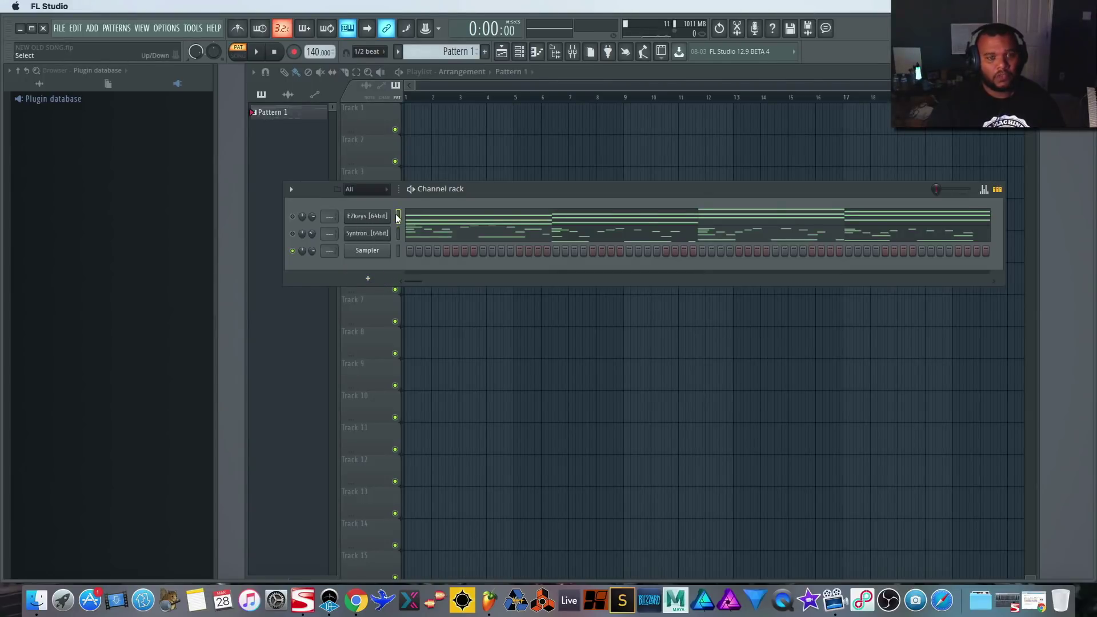
- Move the chord notes from the EZkeys channel to the Sampler channel and open them in the piano roll
drag(397, 216, 420, 261)
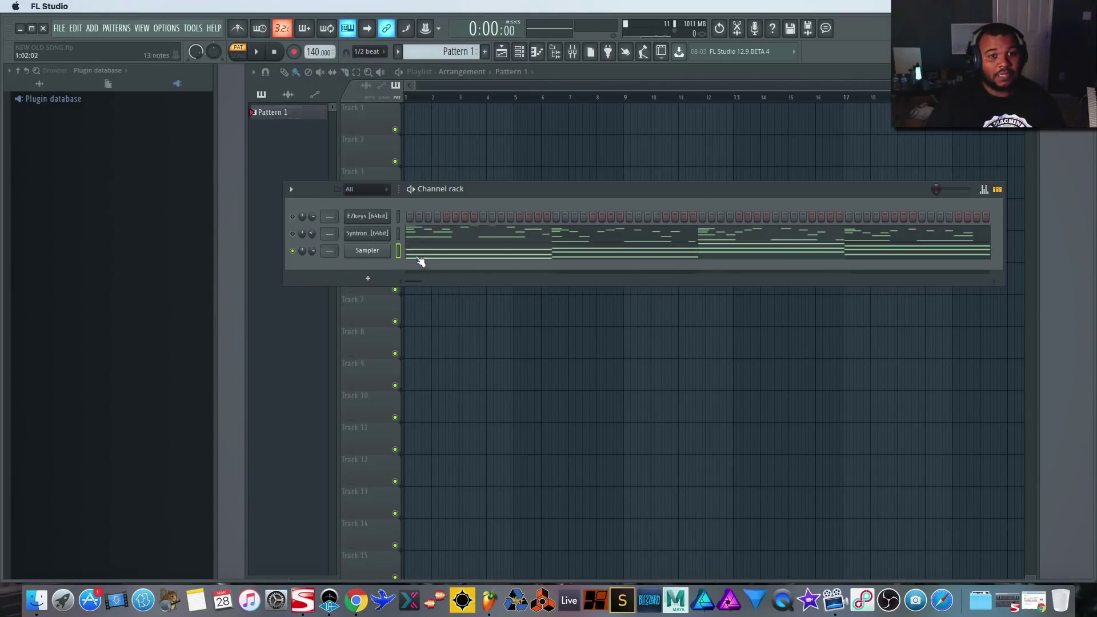
click(430, 254)
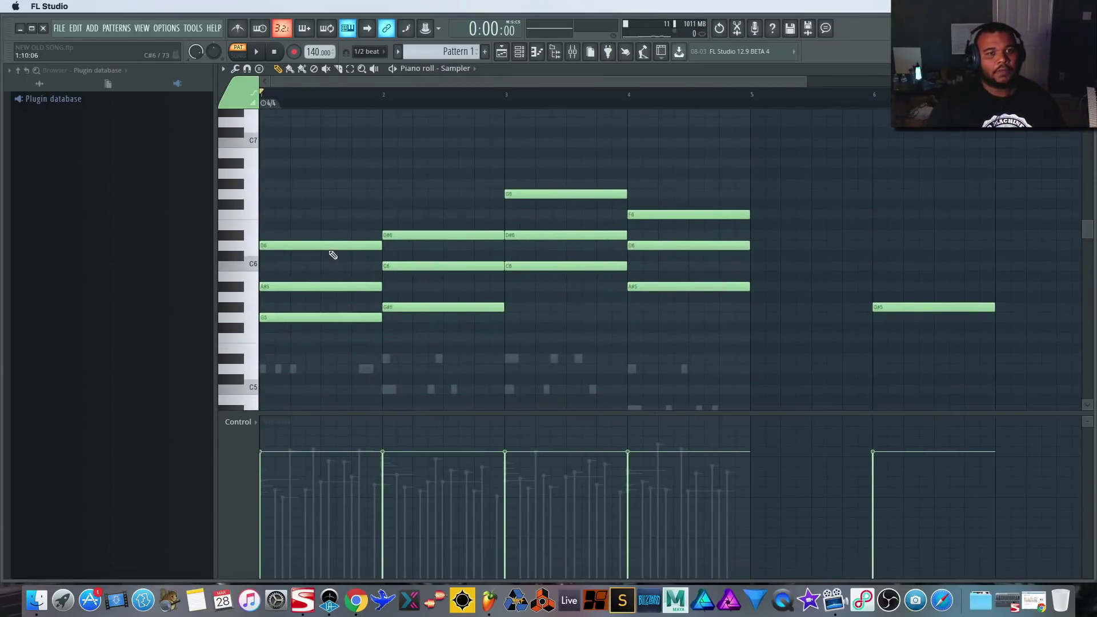
- Enter one-bar notes D6, D#6, G6 and F6 across bars 1 to 4 on the EZkeys channel, following the chords' top notes
click(1085, 69)
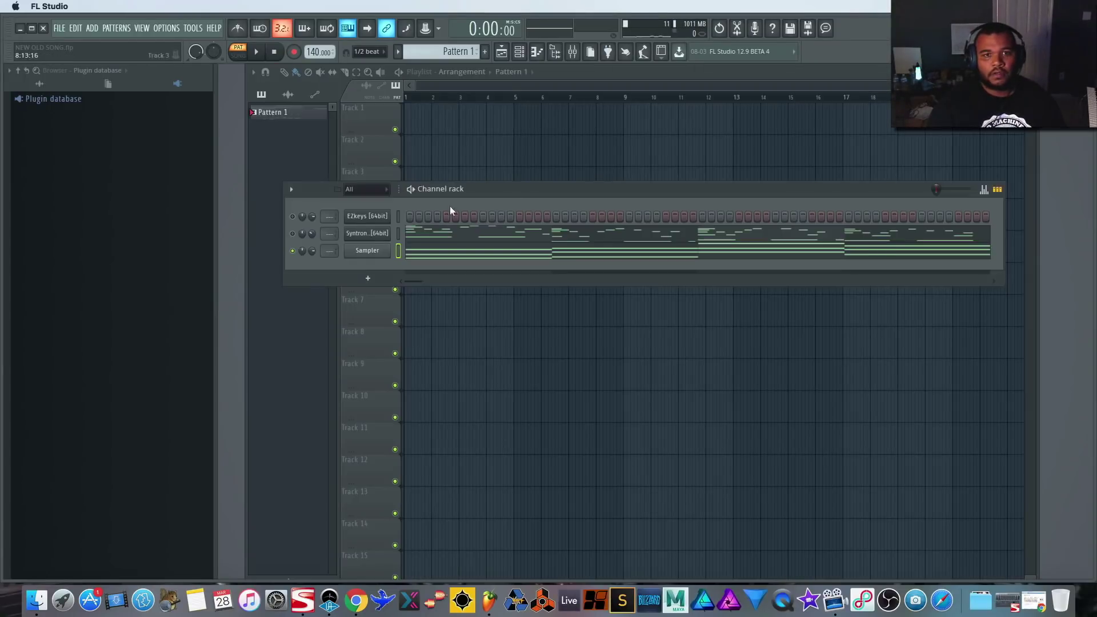
right_click(363, 217)
click(416, 215)
click(354, 244)
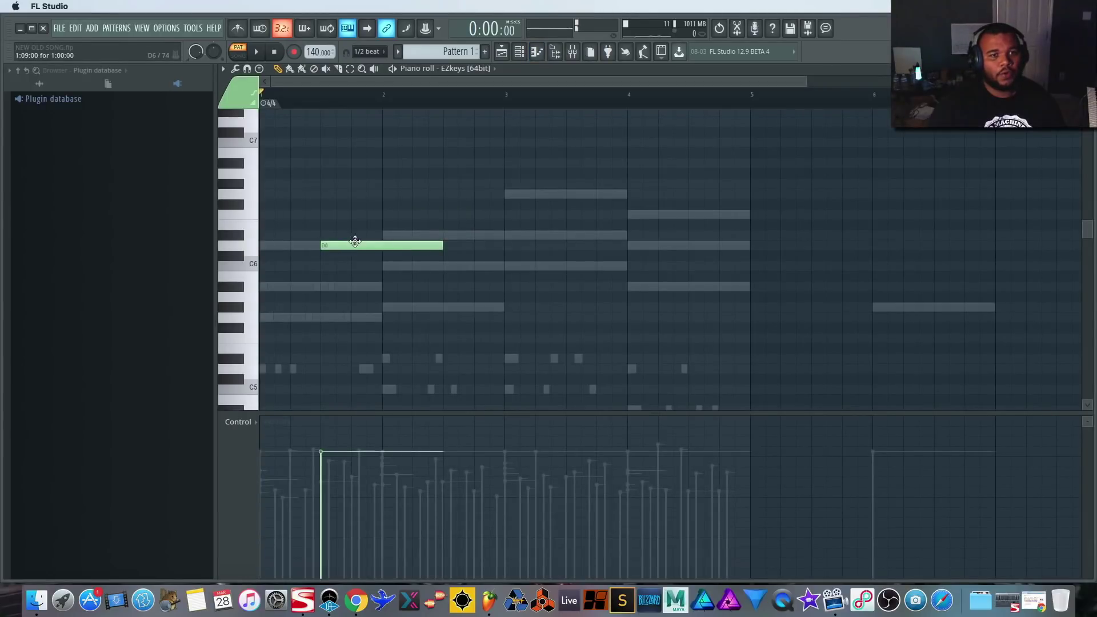
drag(335, 244, 247, 256)
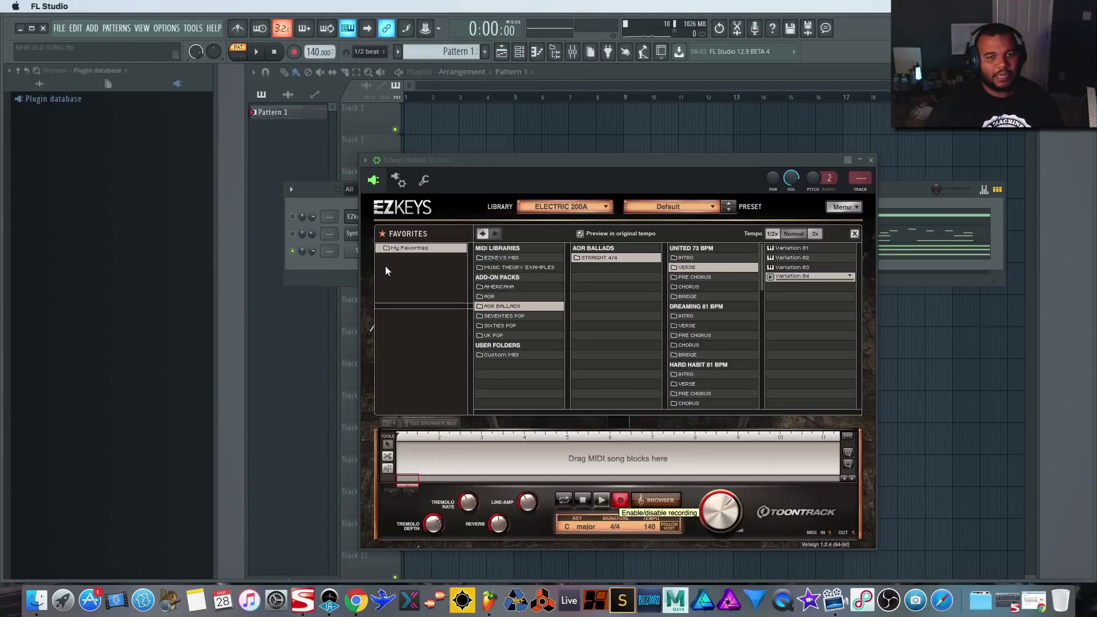
- Record the four single notes into the EZkeys song track from pattern playback, and stop the recording and playback
key(space)
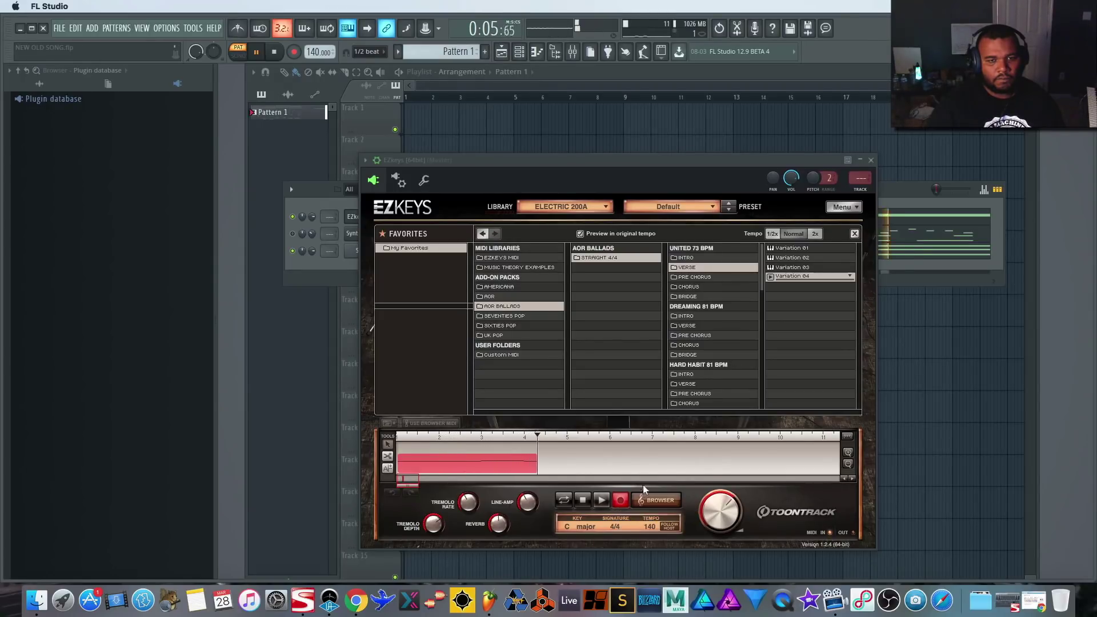
click(582, 500)
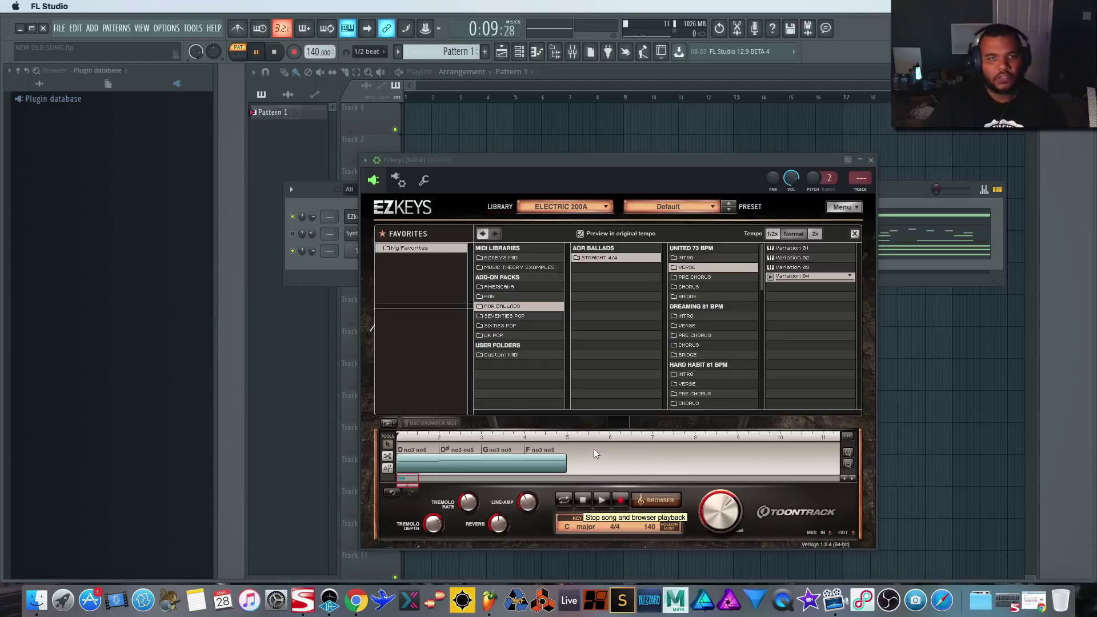
key(space)
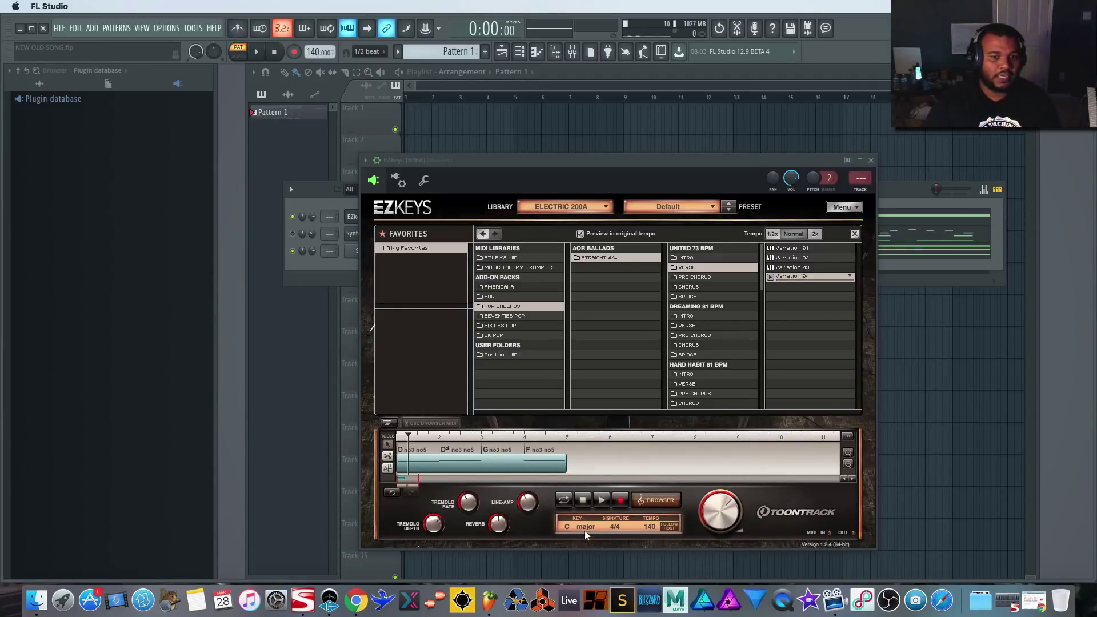
- Split the recorded EZkeys song block at each bar line into four one-bar blocks and select them all
click(439, 463)
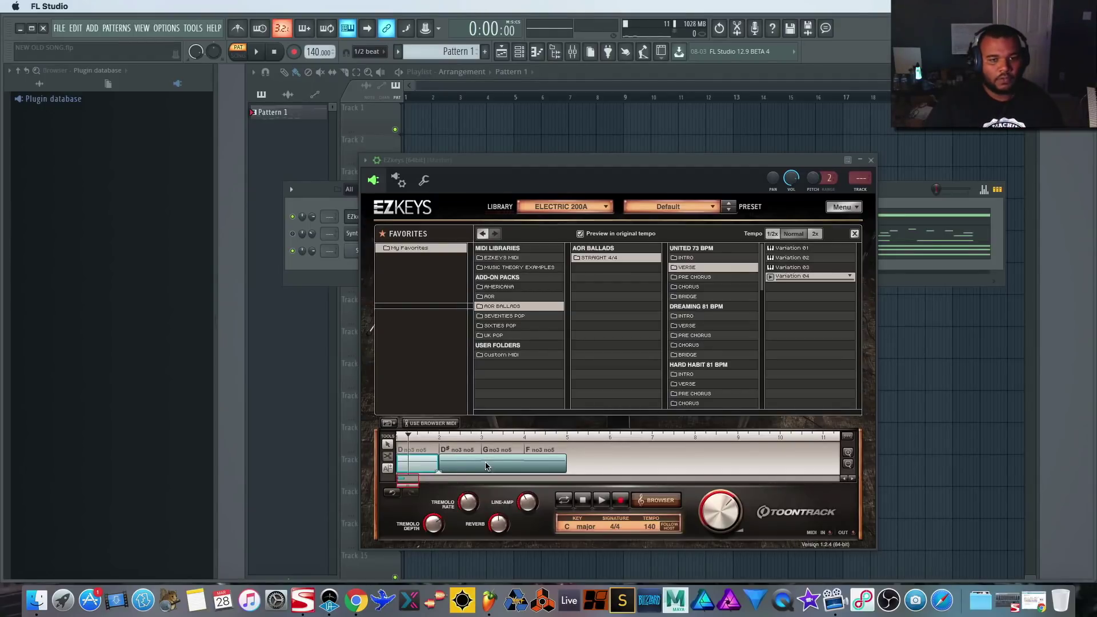
click(481, 463)
click(524, 467)
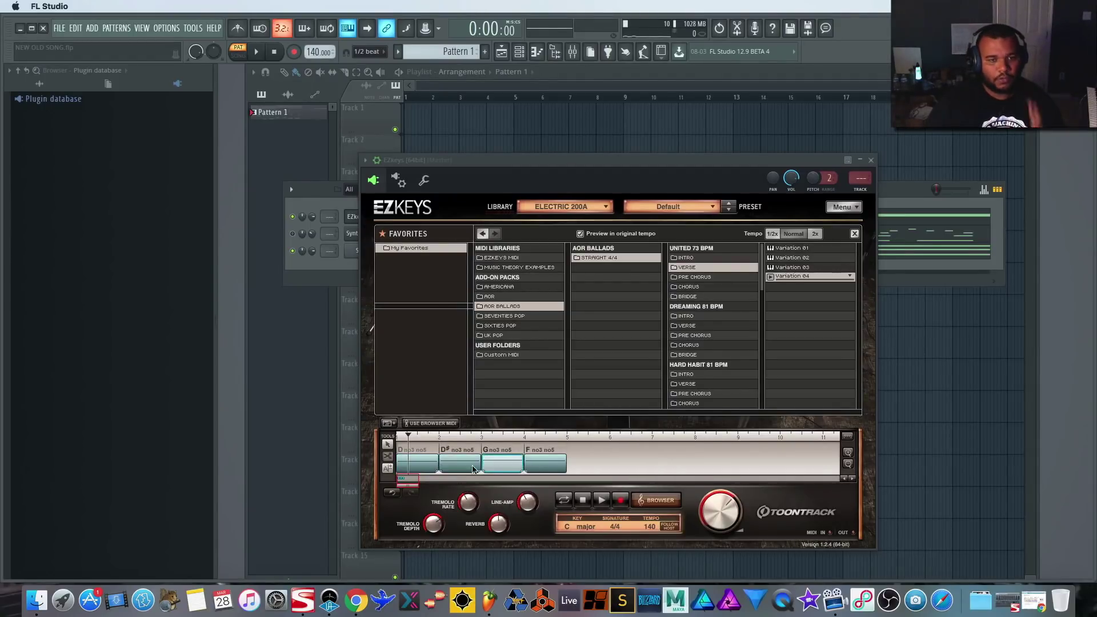
drag(603, 459, 359, 479)
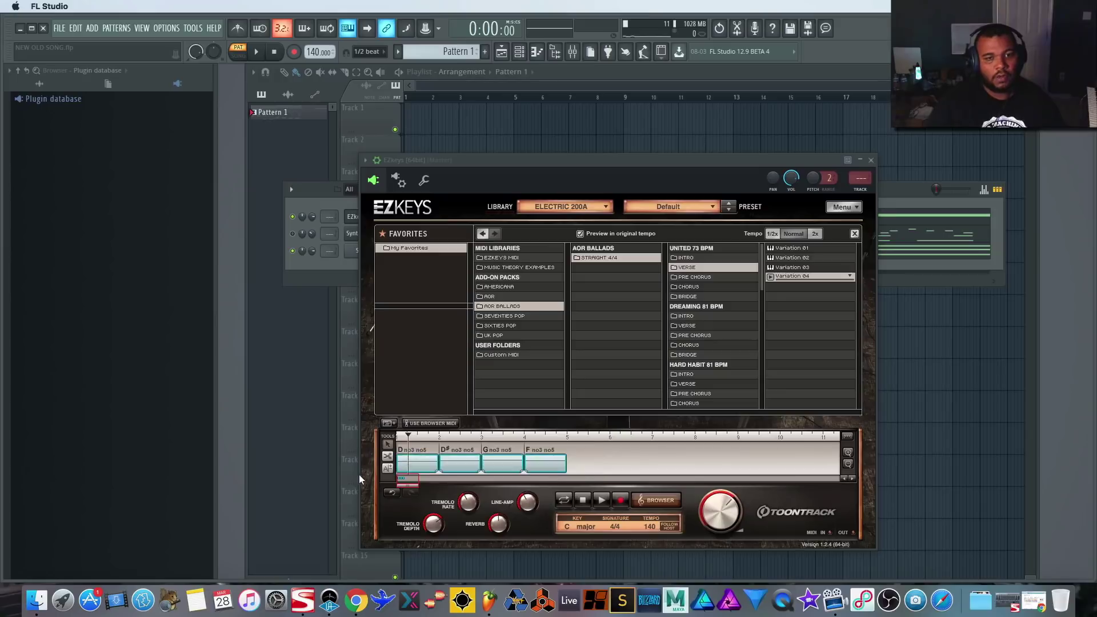
- Replace the selected blocks with the custom MIDI phrase LEAD Summer in Tokyo from the MGXTD folder and transfer the result to a new Sampler channel
click(444, 424)
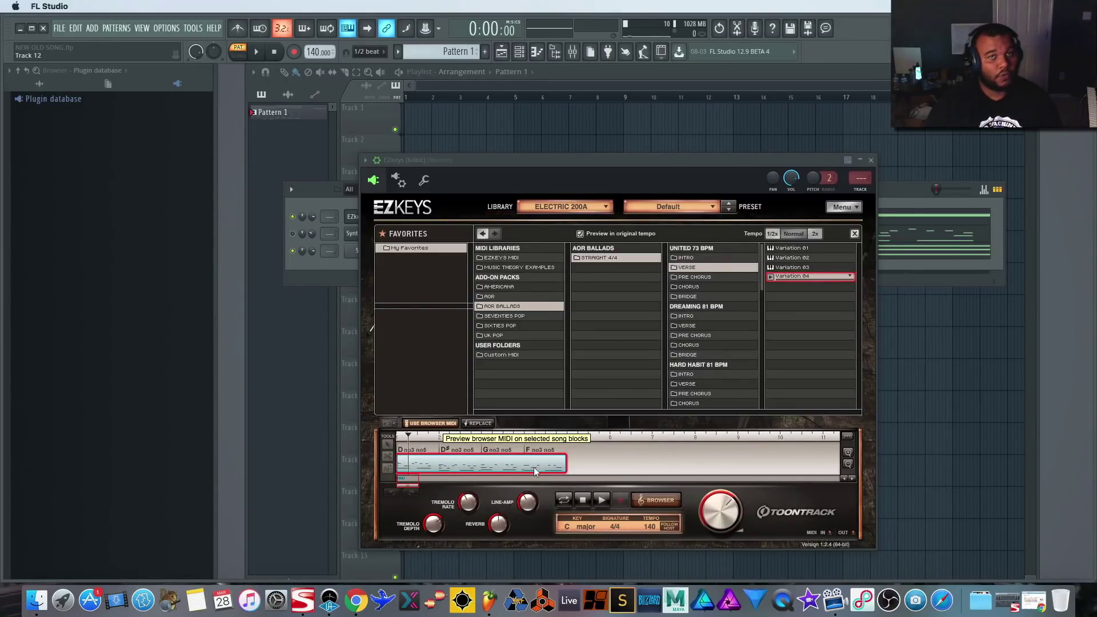
click(505, 355)
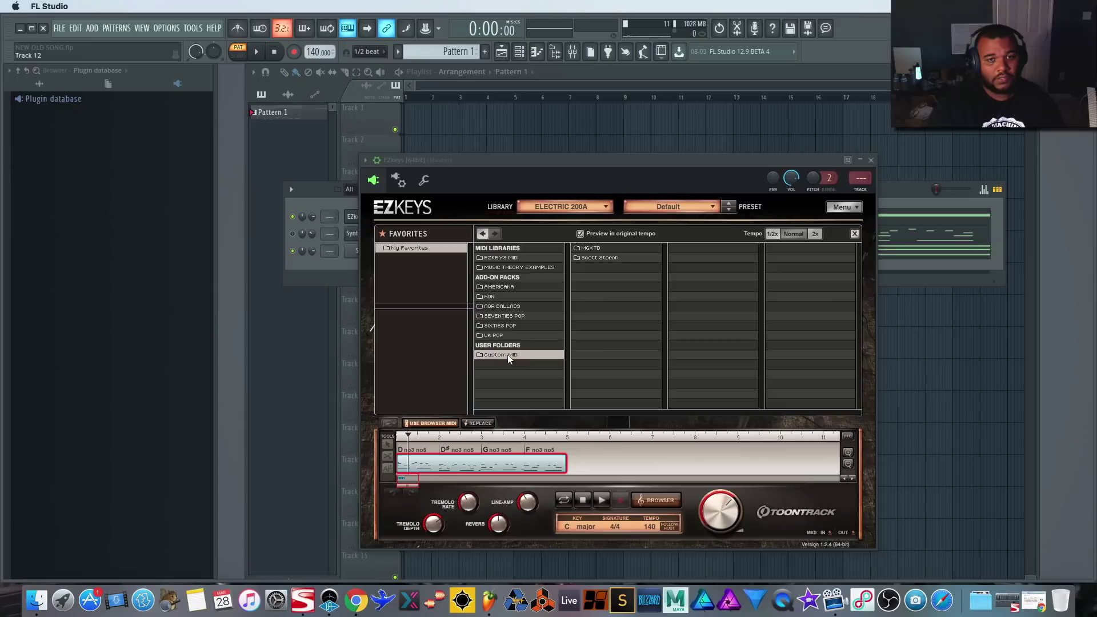
click(597, 247)
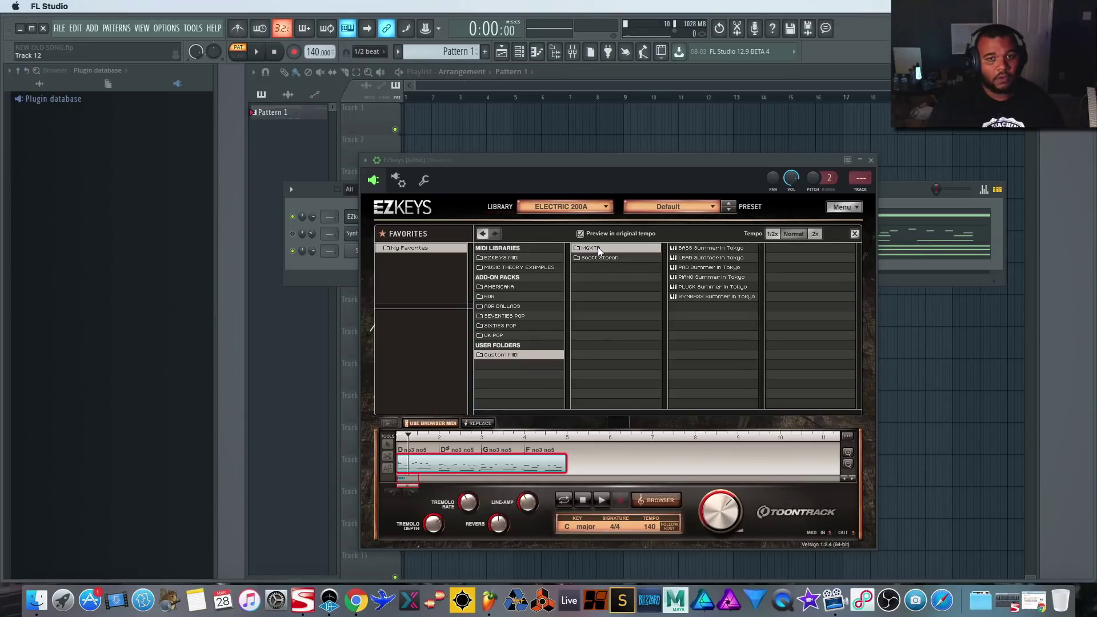
click(701, 257)
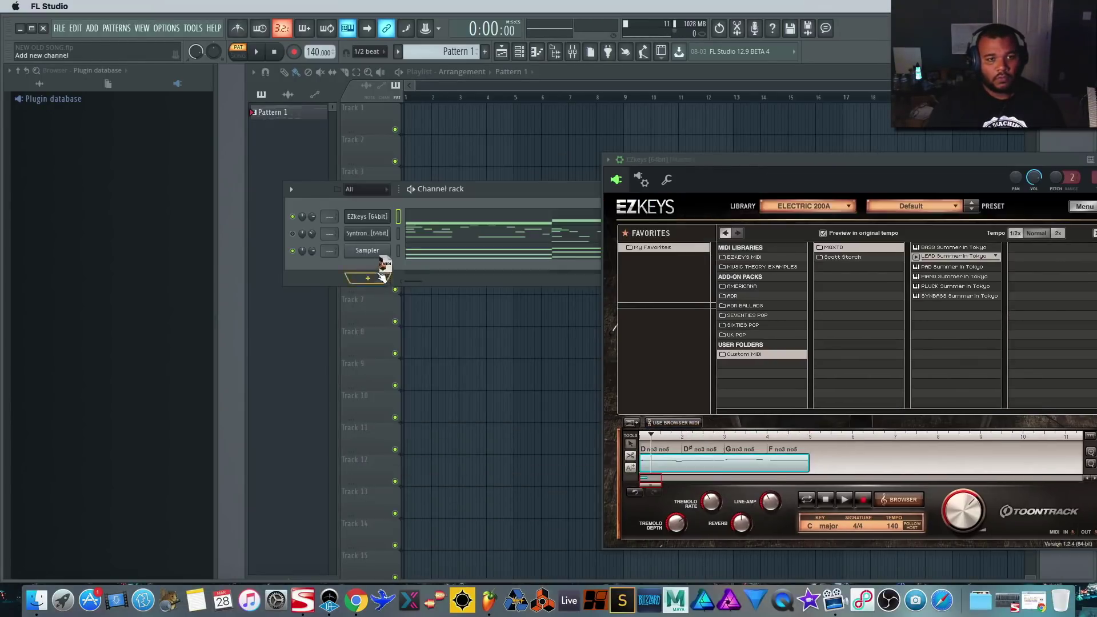
drag(375, 272, 381, 267)
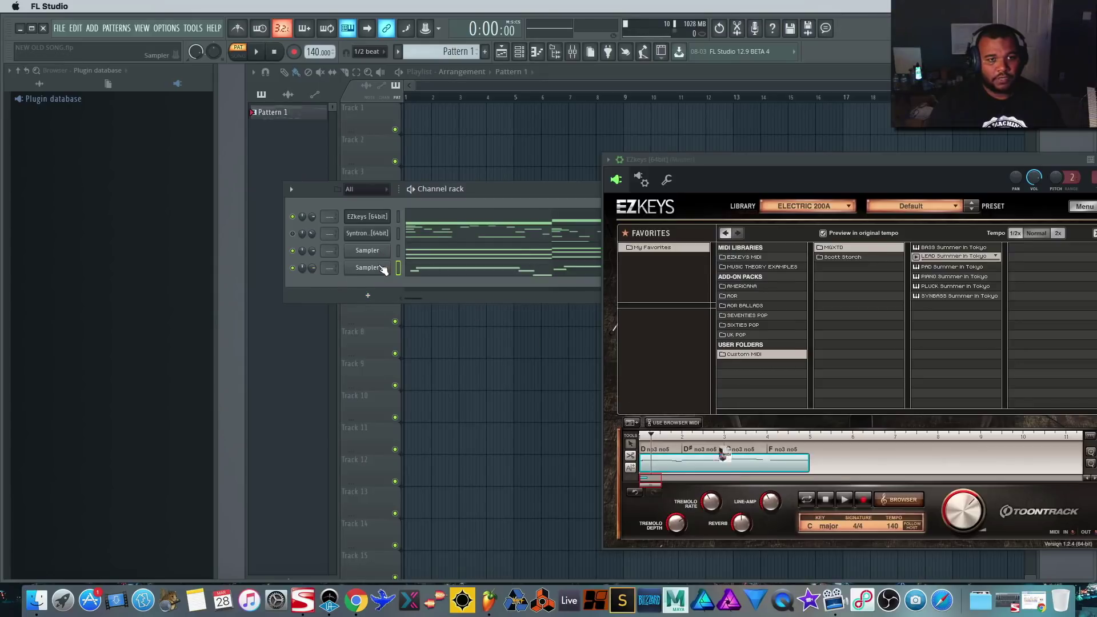
- Lower the new lead melody's bar 3 notes by two semitones, so that the long note becomes G6
click(760, 274)
scroll(565, 294, up, 2)
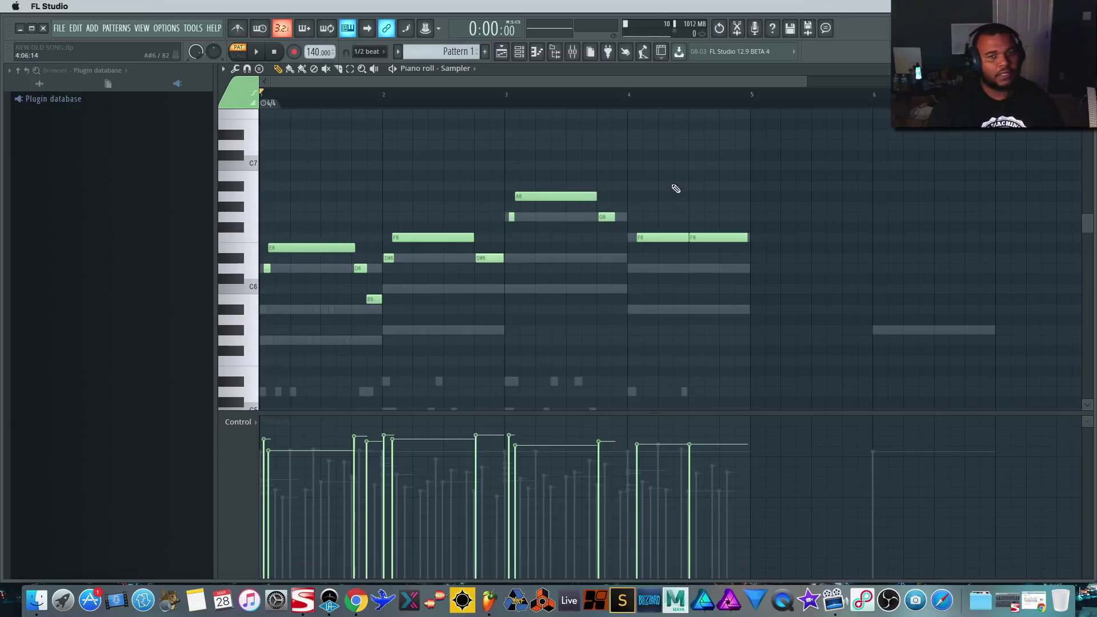
drag(632, 182, 509, 250)
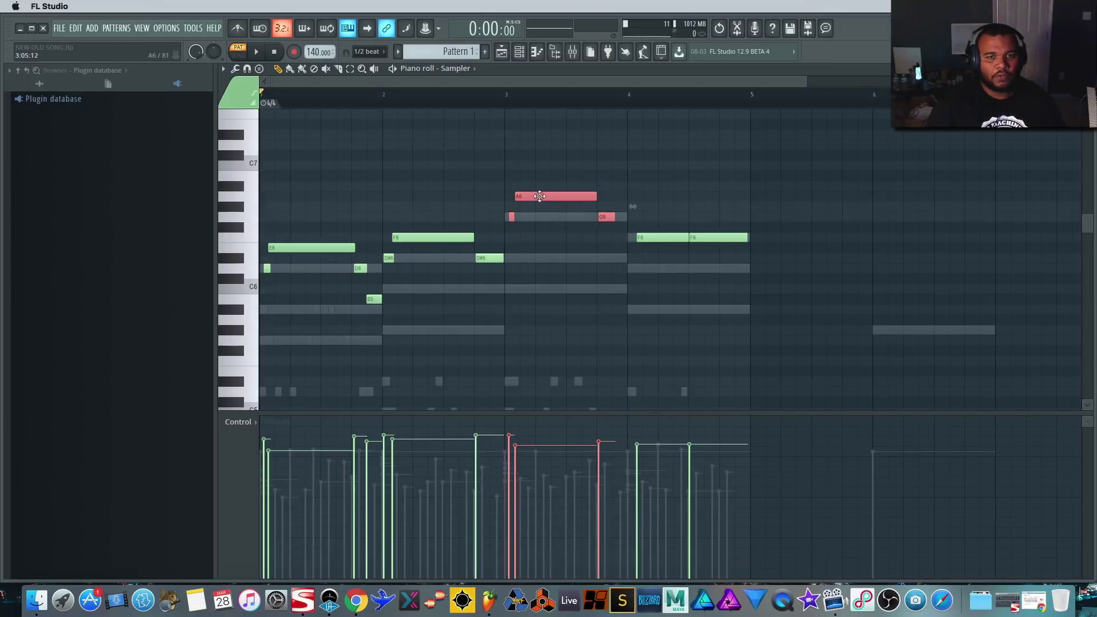
drag(539, 196, 540, 216)
super+click(573, 187)
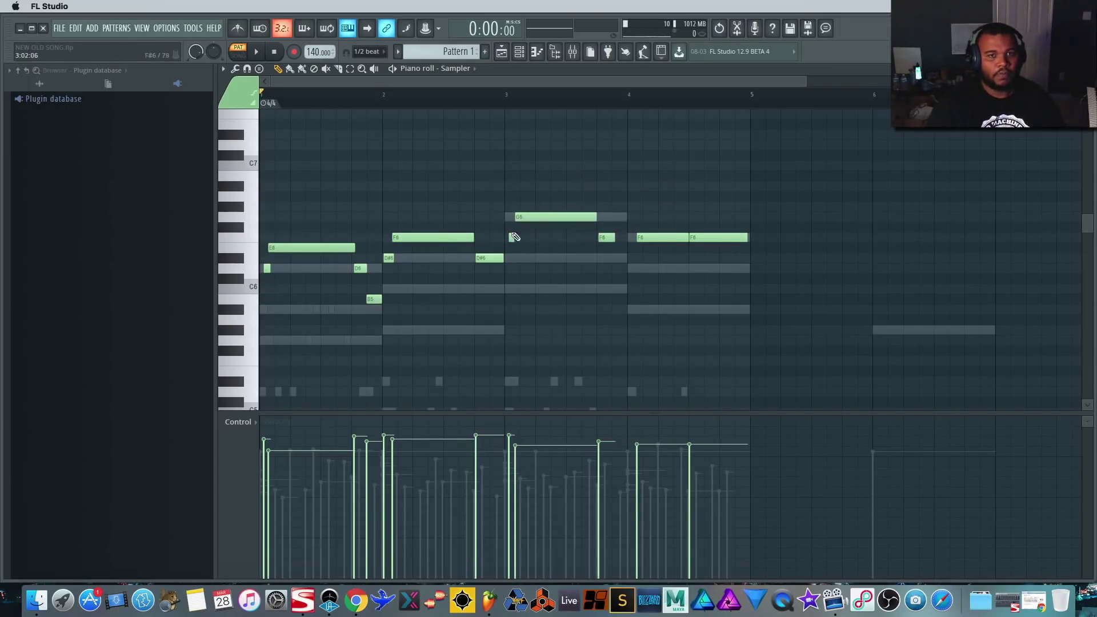
key(Escape)
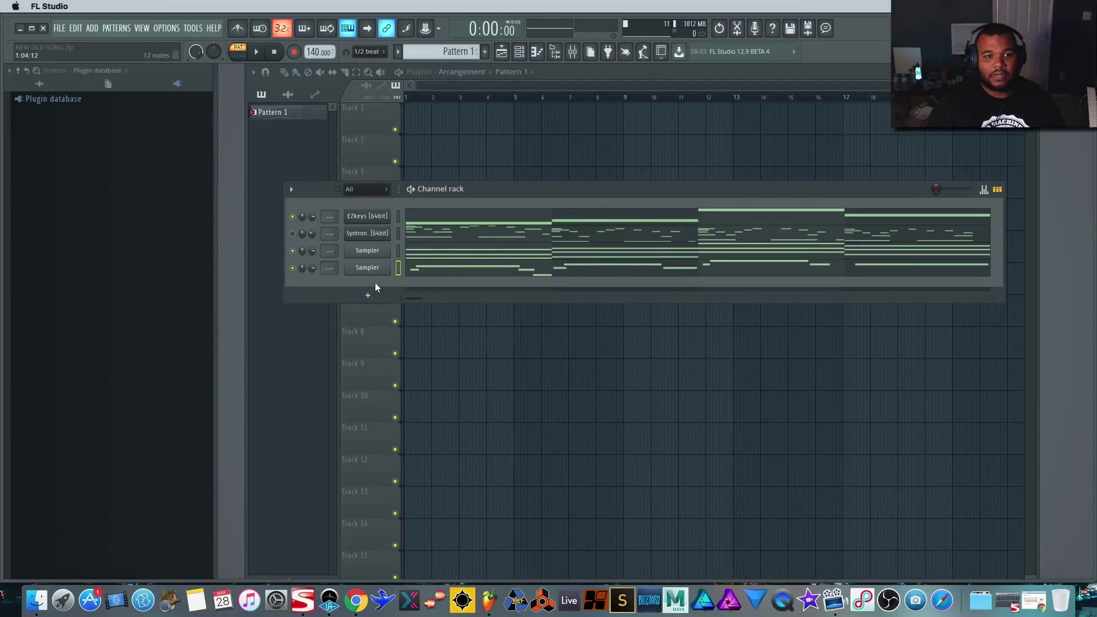
- Insert a second Syntronik channel and load the Noir synth lead preset Simple Triangle Lead
right_click(384, 216)
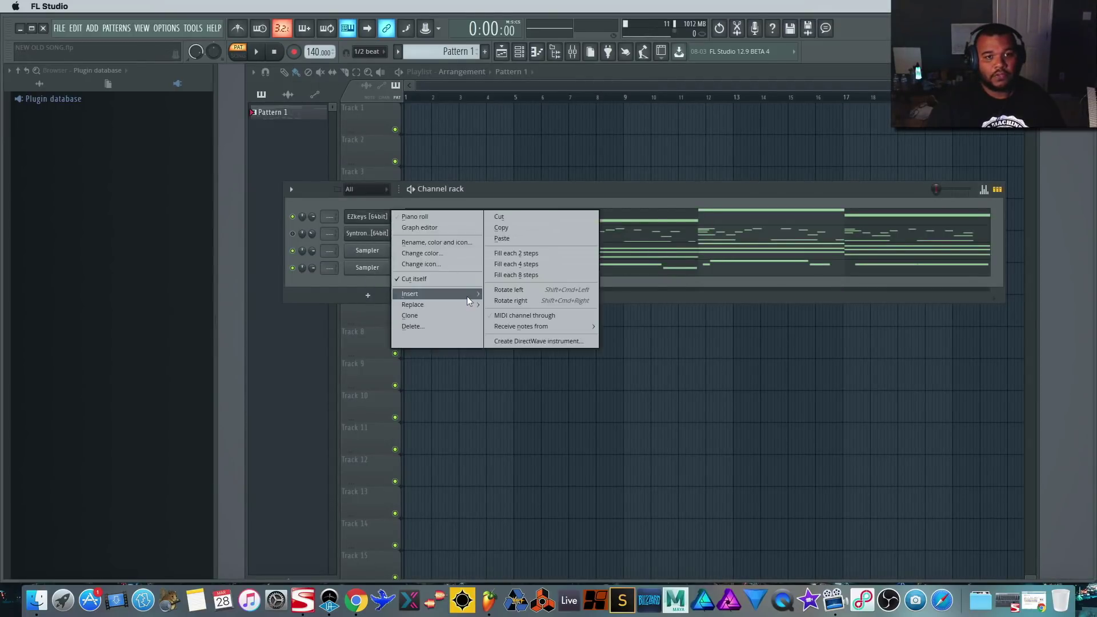
mouse_move(467, 296)
click(516, 221)
scroll(88, 305, up, 2)
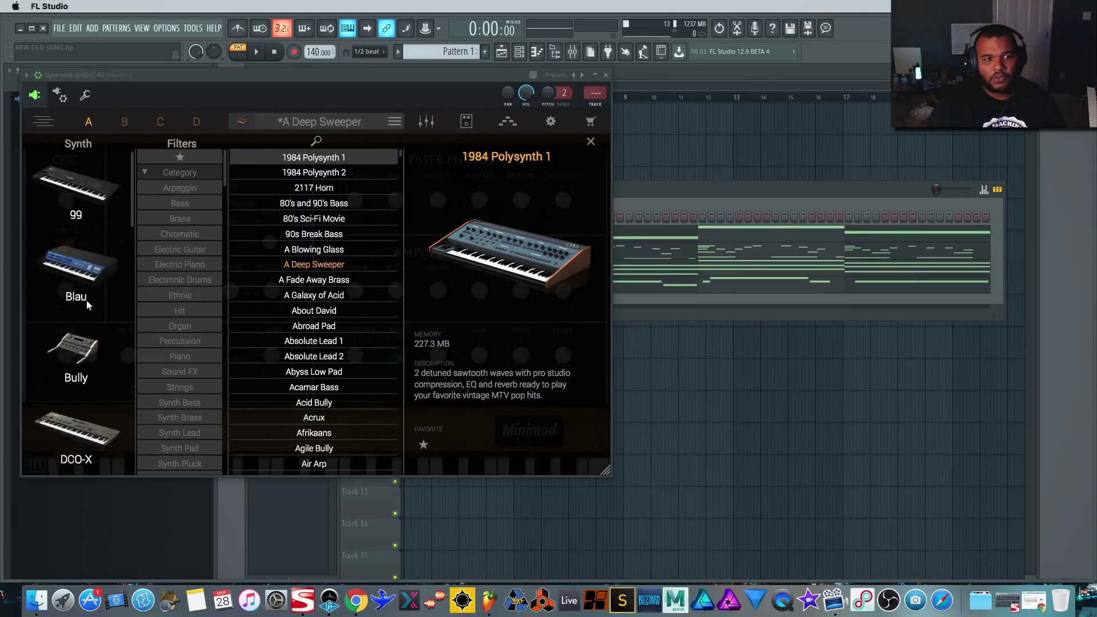
scroll(86, 302, down, 10)
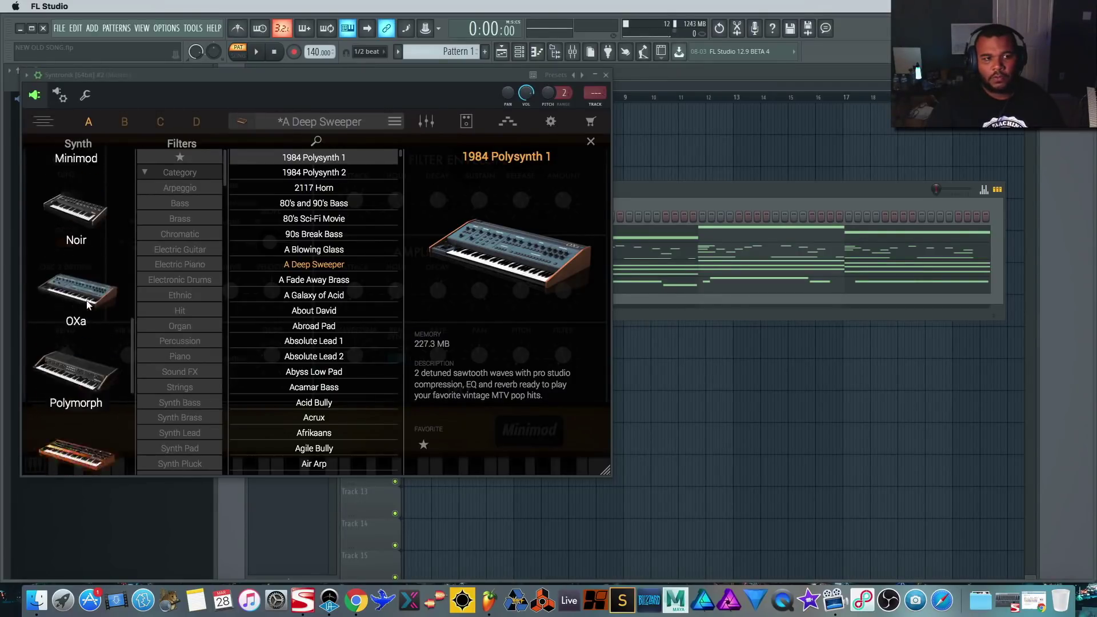
scroll(87, 300, down, 4)
scroll(87, 300, up, 8)
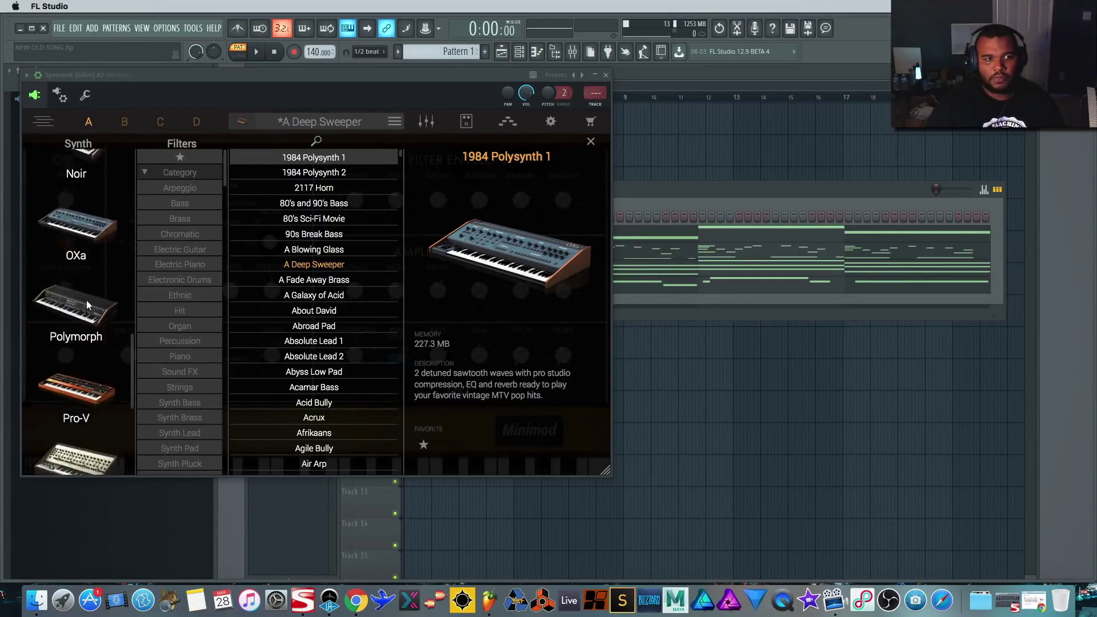
click(80, 323)
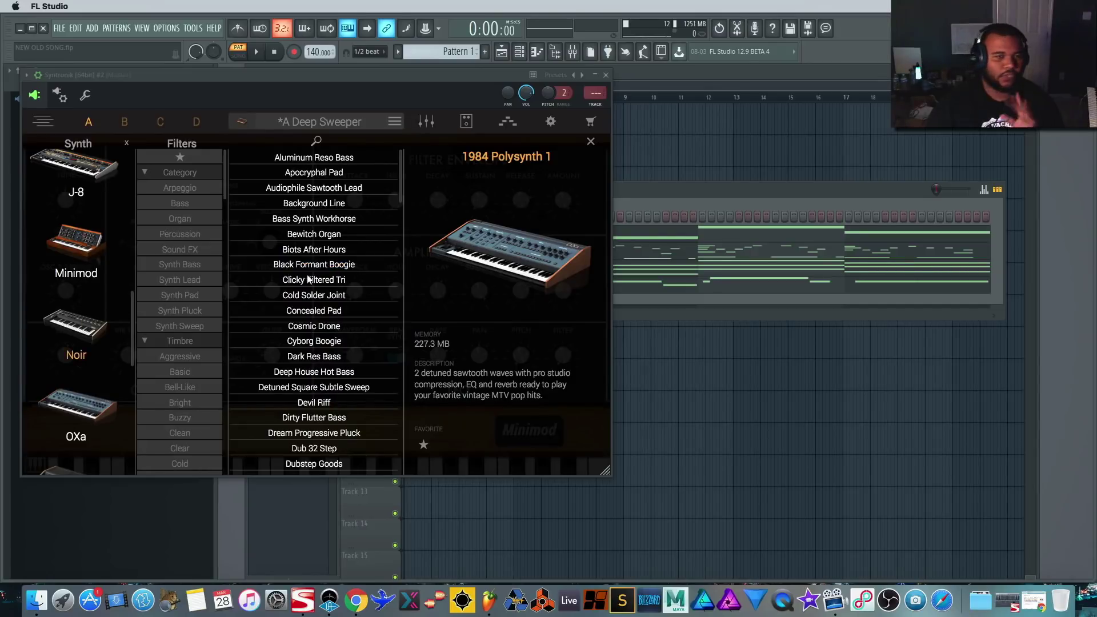
click(188, 279)
click(313, 406)
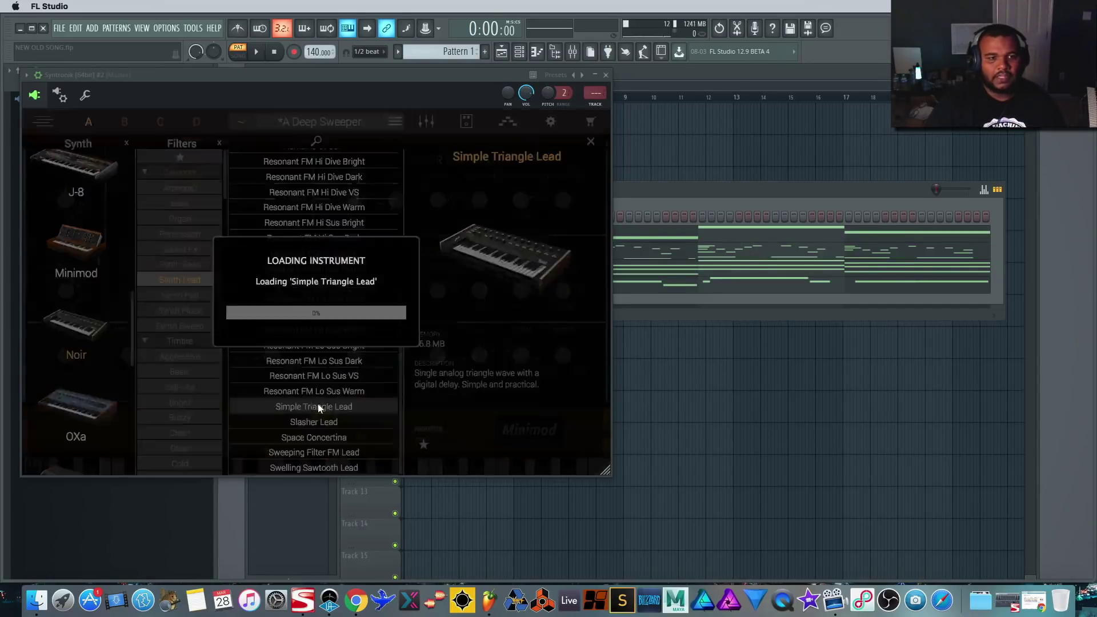
click(606, 75)
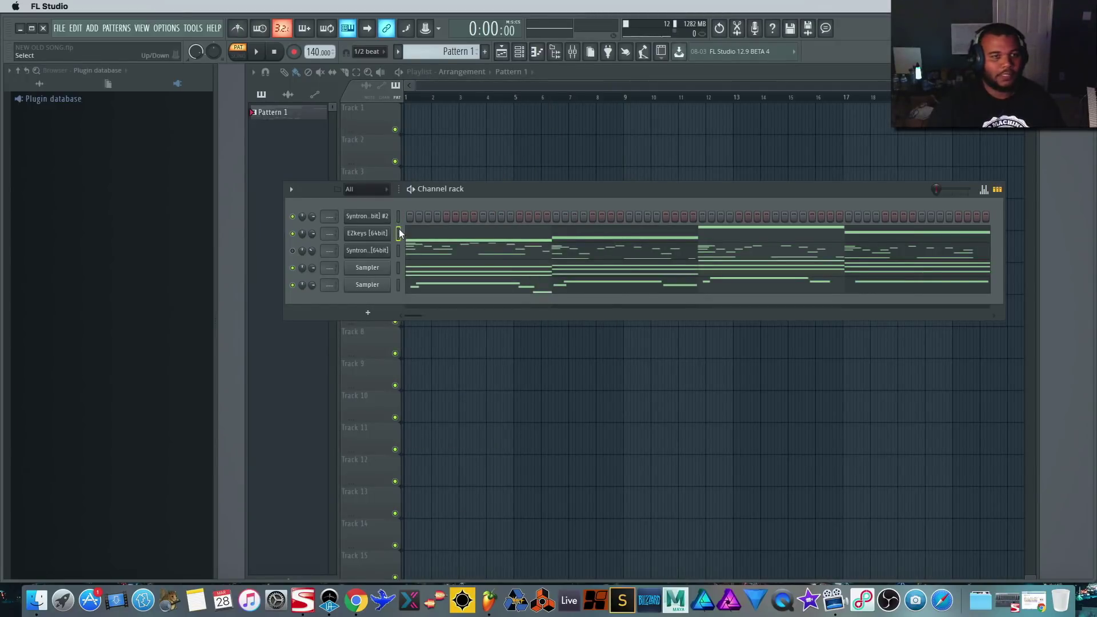
- Move the lead melody from the last Sampler channel to Syntronik #2 and clear the song blocks in EZkeys
click(398, 285)
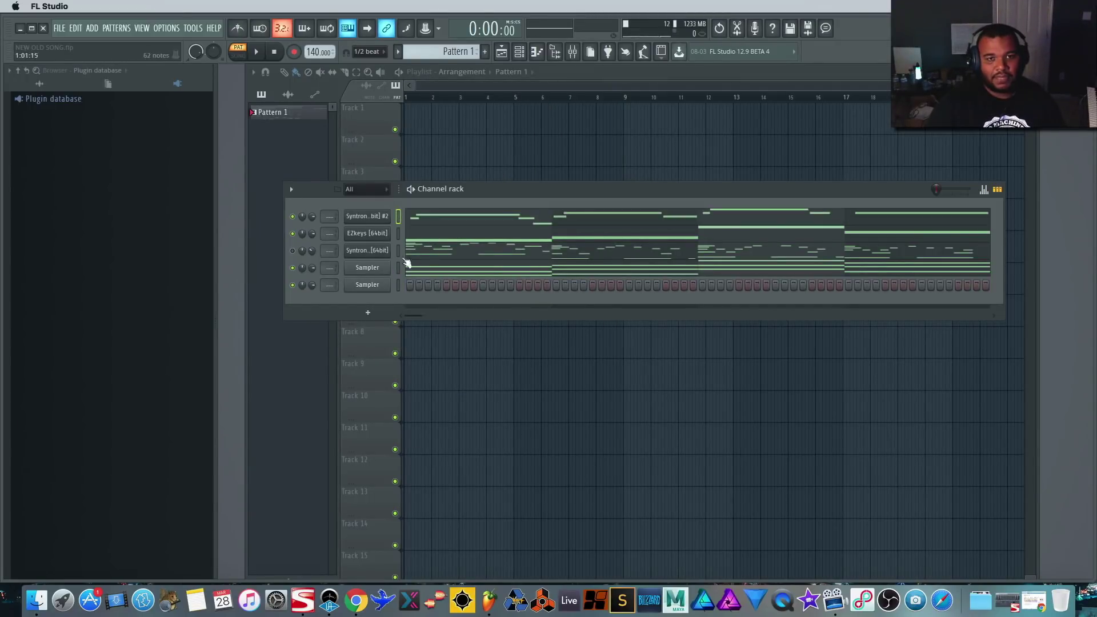
click(367, 233)
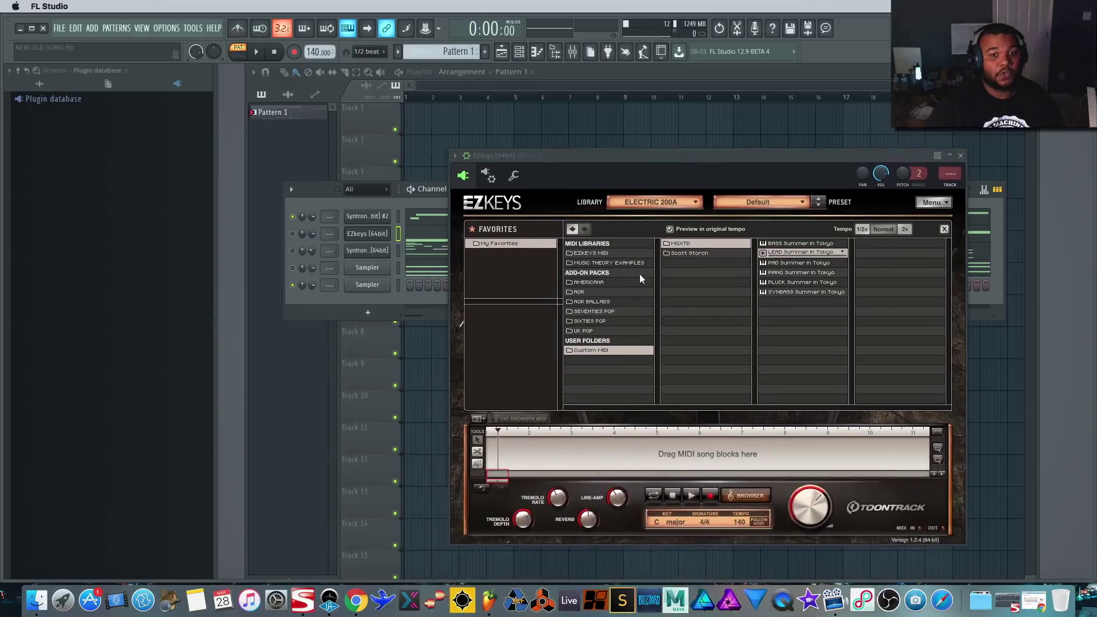
- Play the lead melody with EZkeys and the chord Sampler muted, and open the Syntronik #2 notes in the piano roll
key(space)
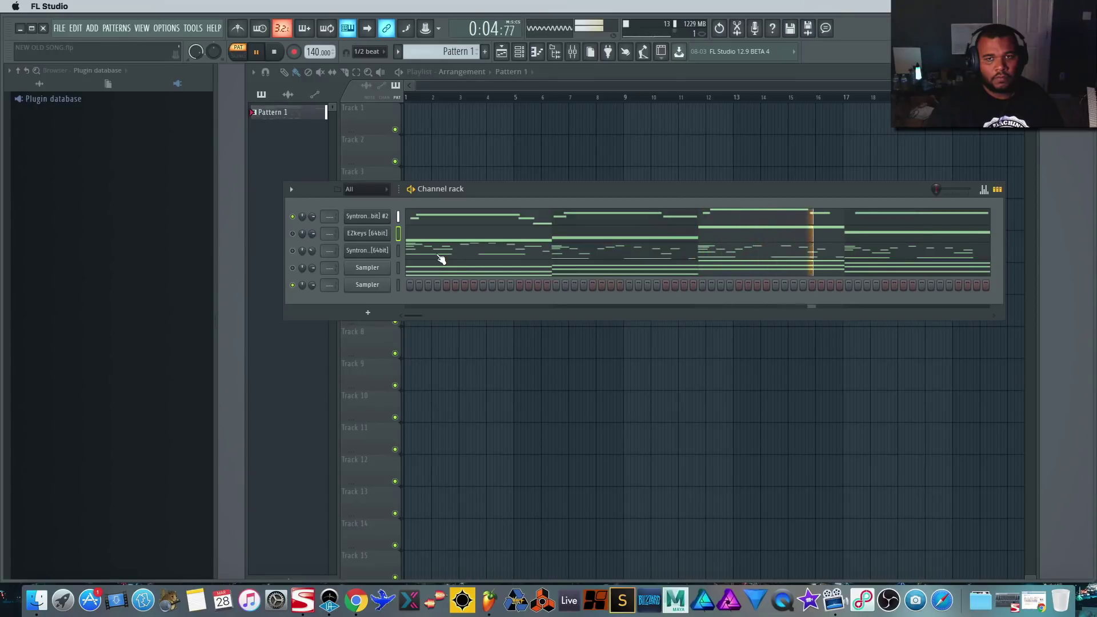
click(487, 219)
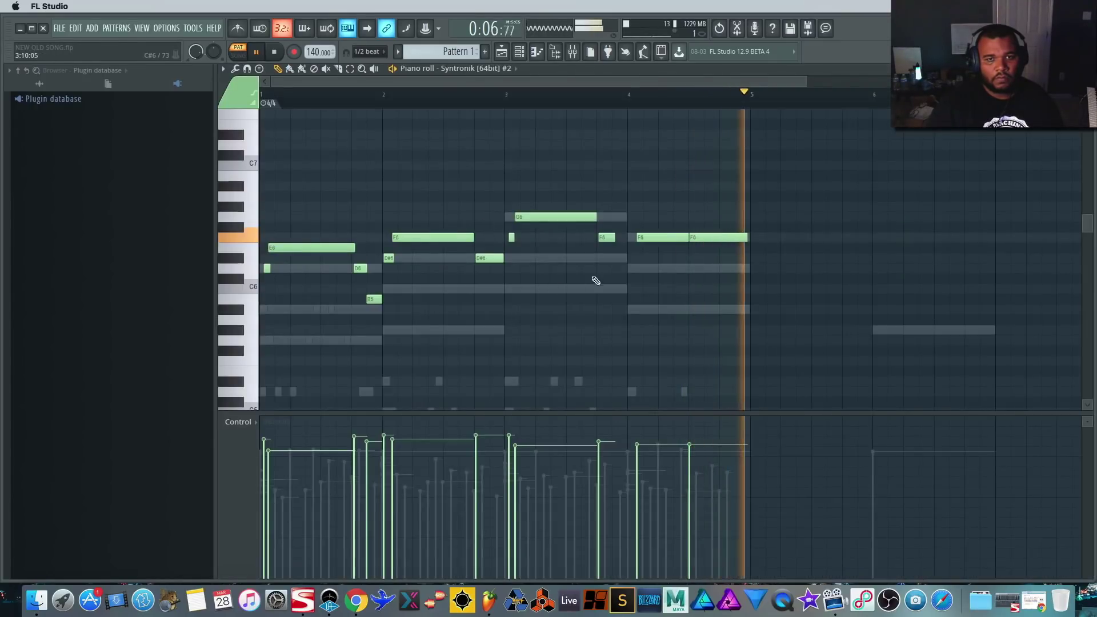
key(space)
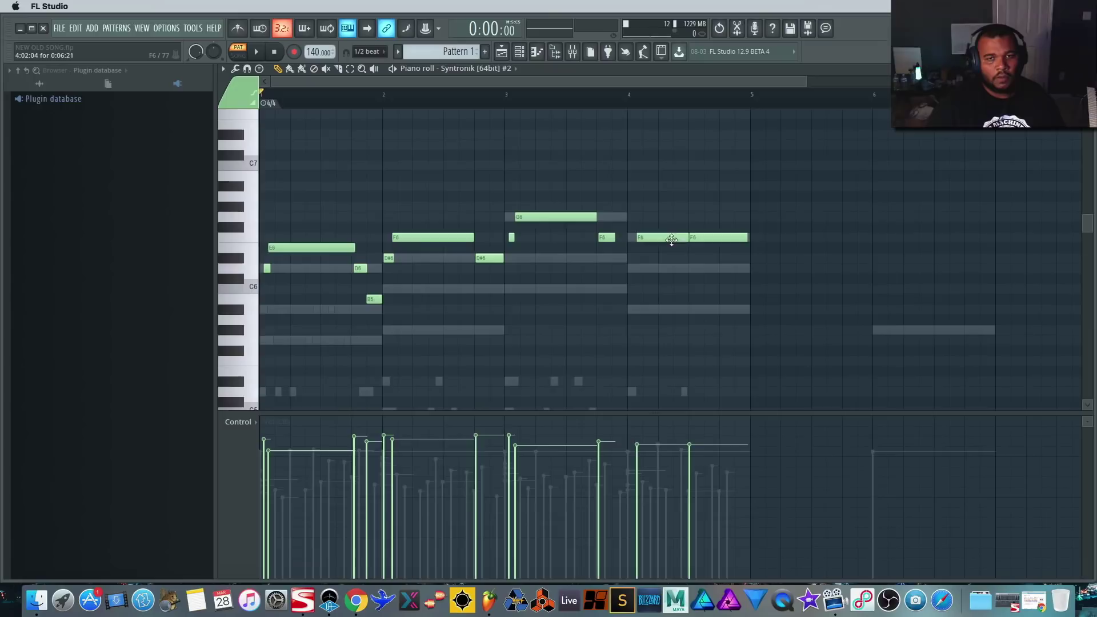
- Delete bar 4's first F6 note, extend bar 3's closing F6 into its place and add a short D6 after it
right_click(669, 238)
drag(620, 236, 676, 237)
click(677, 269)
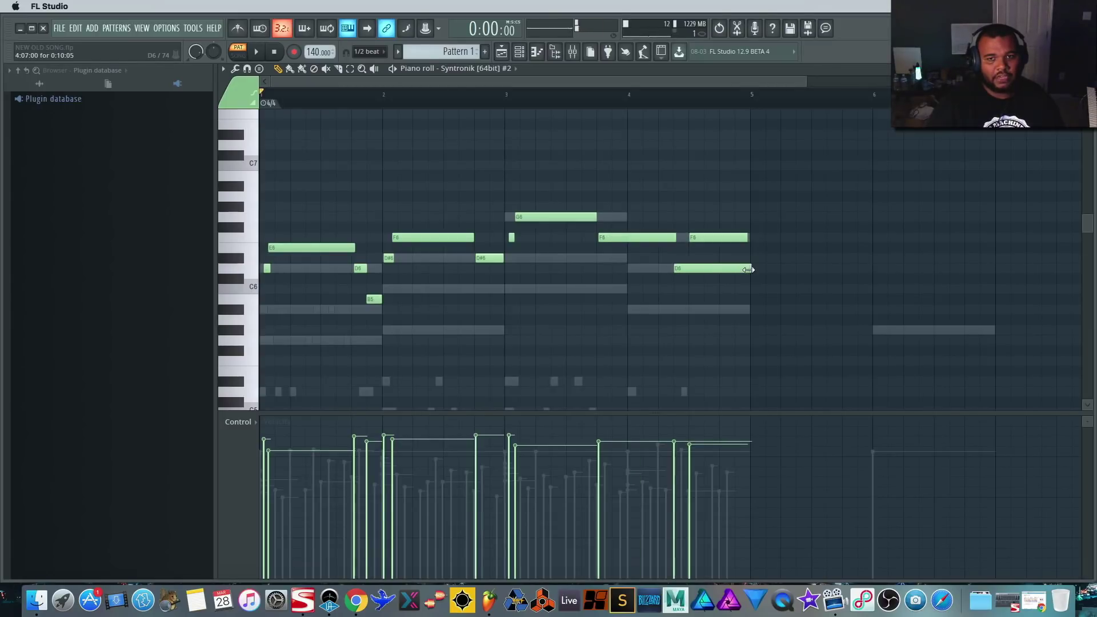
drag(752, 269, 689, 269)
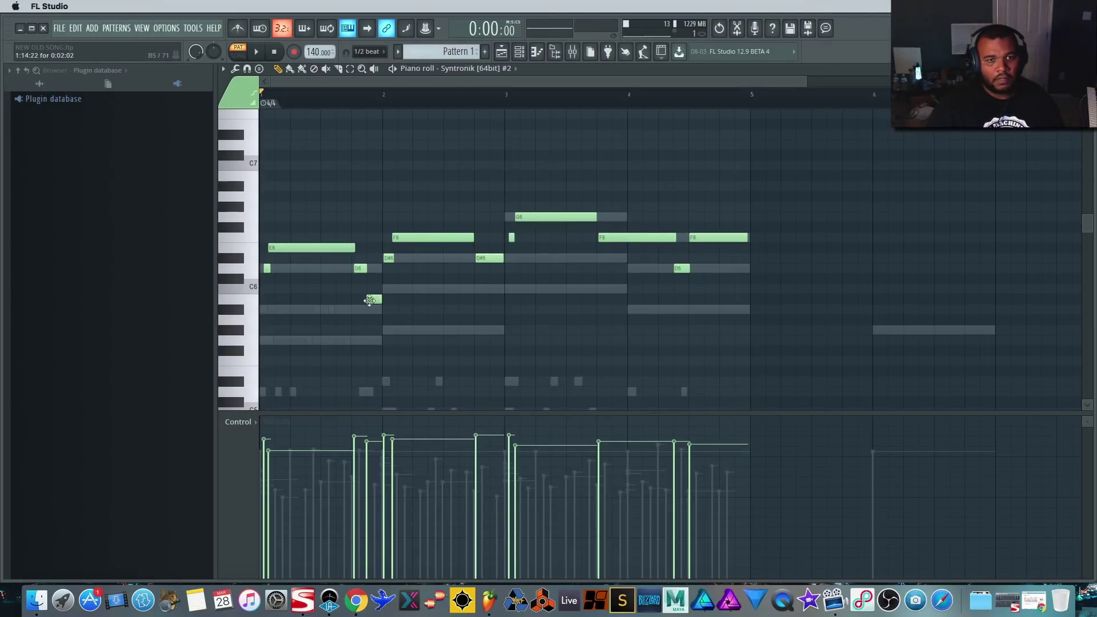
- Move bar 1's closing note to C6, transpose all of bar 1's melody notes down two semitones, and play the result
click(370, 301)
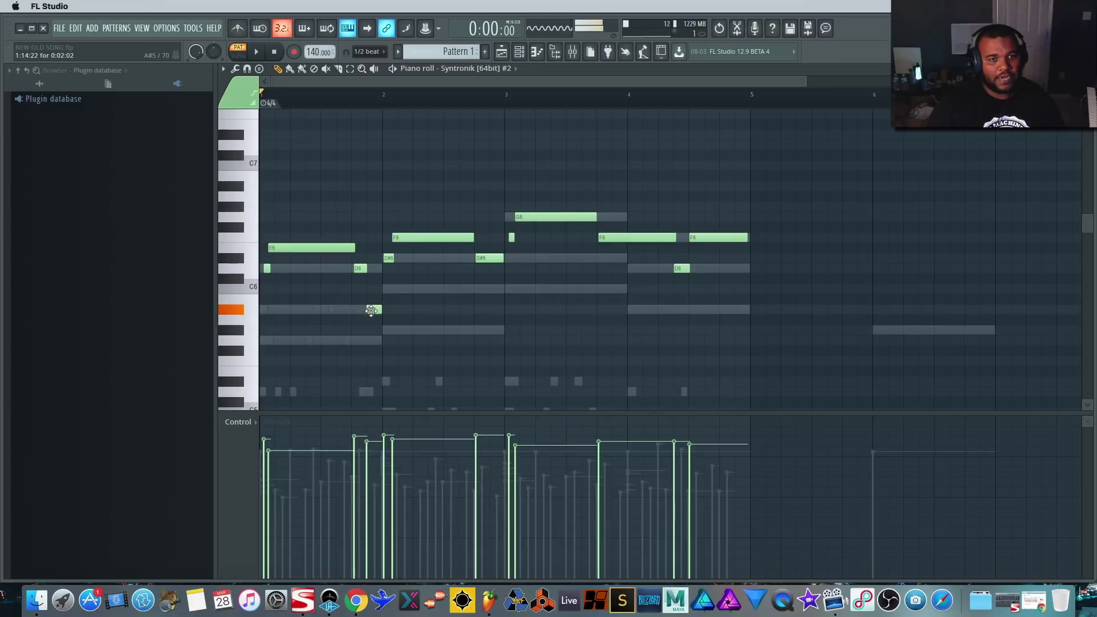
drag(371, 309, 372, 289)
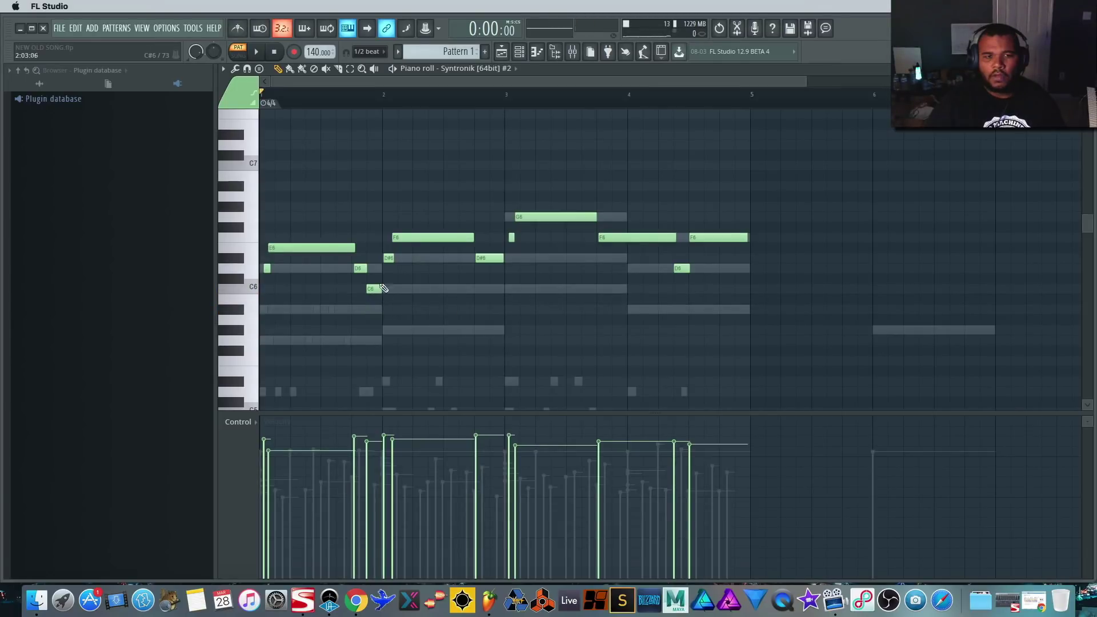
drag(368, 231, 265, 320)
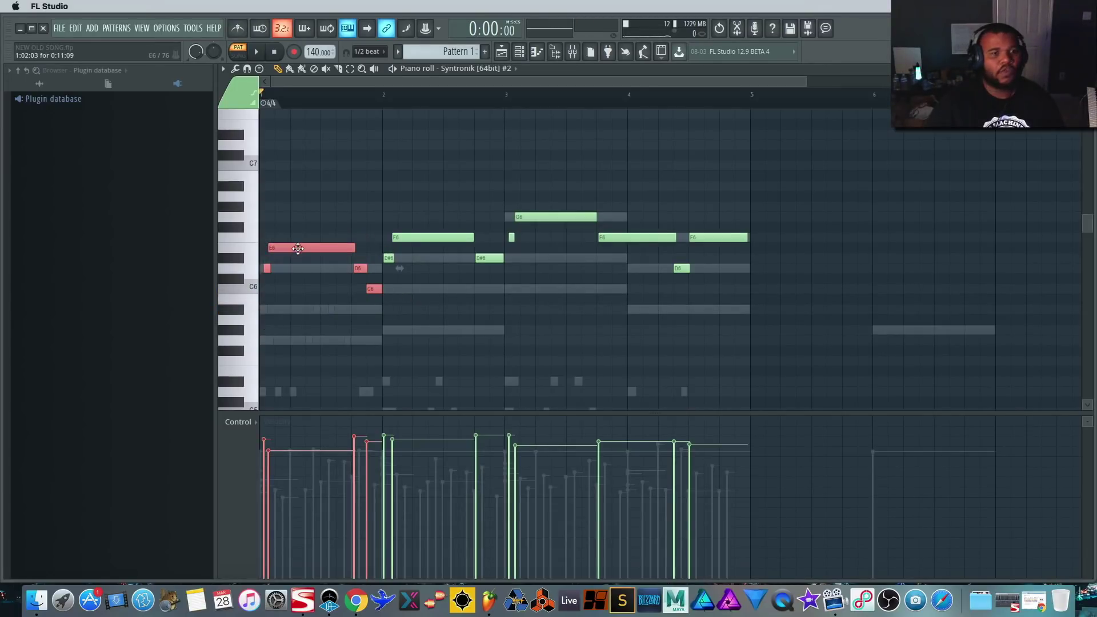
drag(296, 254, 293, 269)
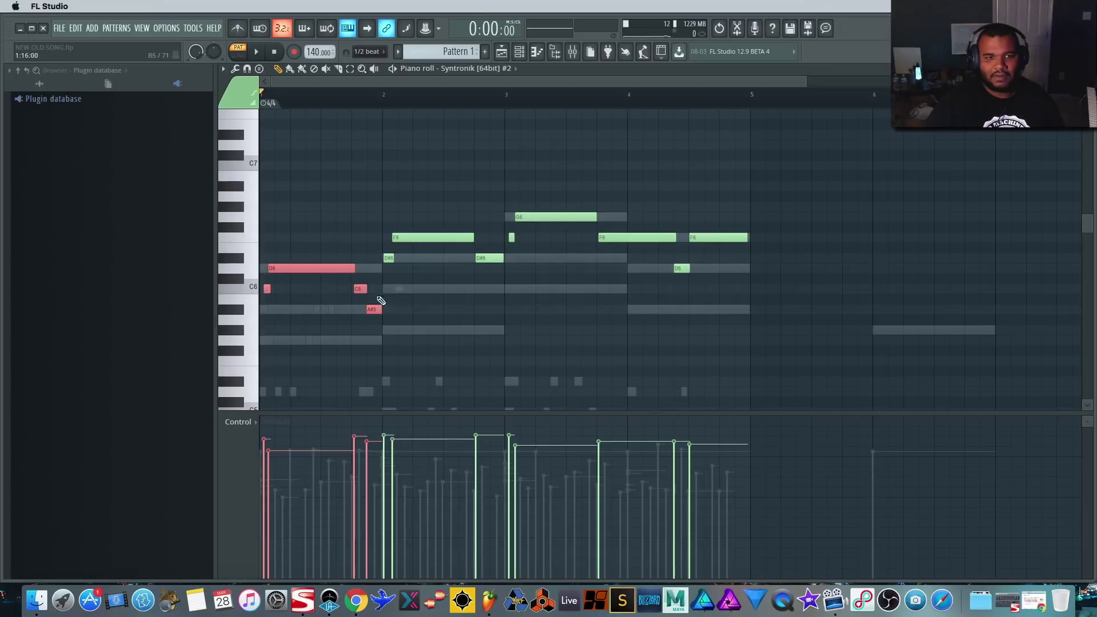
click(489, 311)
key(space)
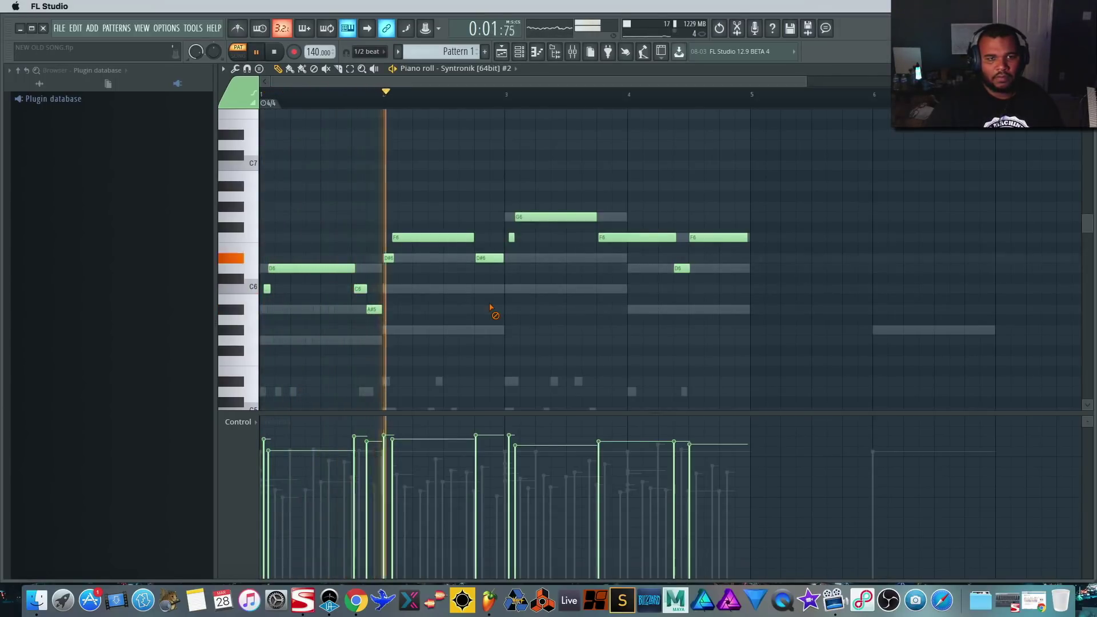
key(space)
- Transpose bar 2's melody notes down two semitones, lower its two short C#6 notes to C6, and play the melody
drag(481, 224, 389, 295)
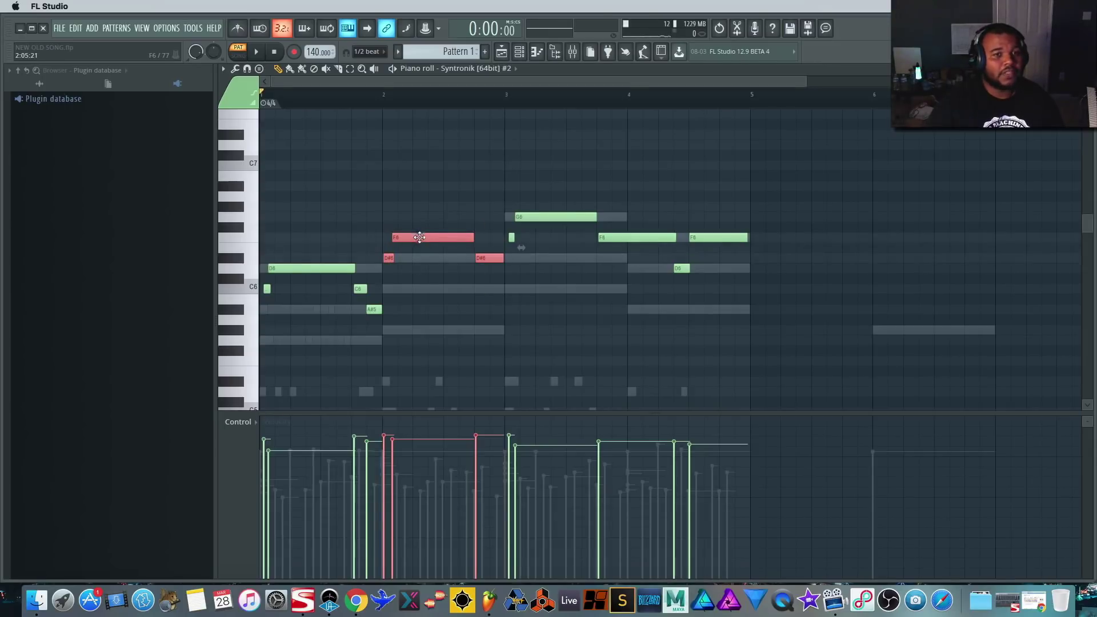
drag(419, 240, 419, 260)
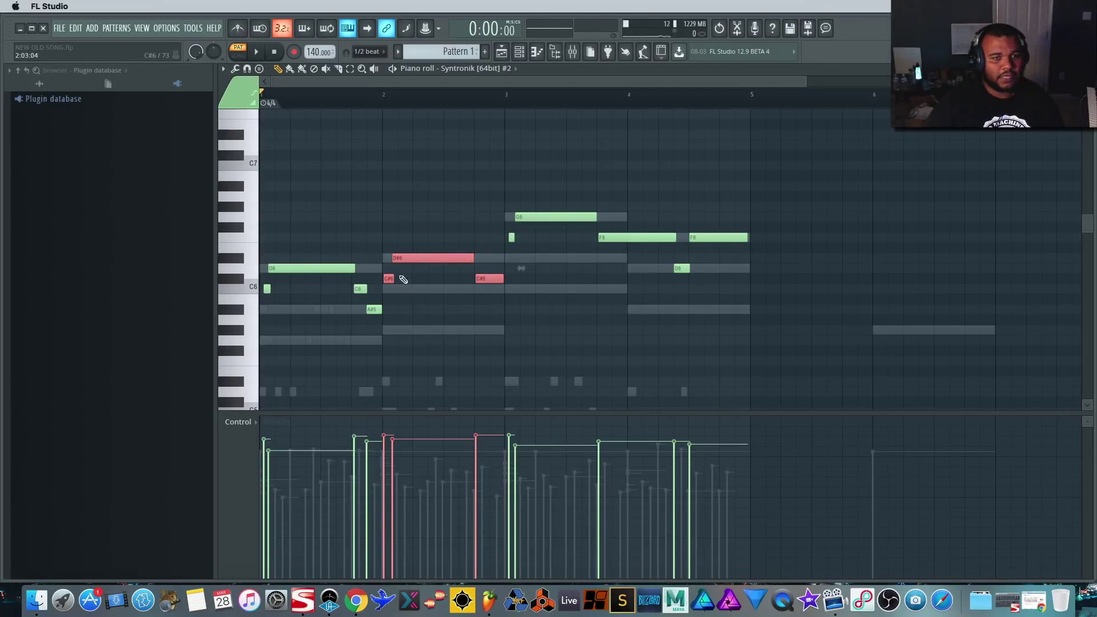
drag(528, 274, 382, 283)
drag(490, 280, 490, 290)
click(477, 228)
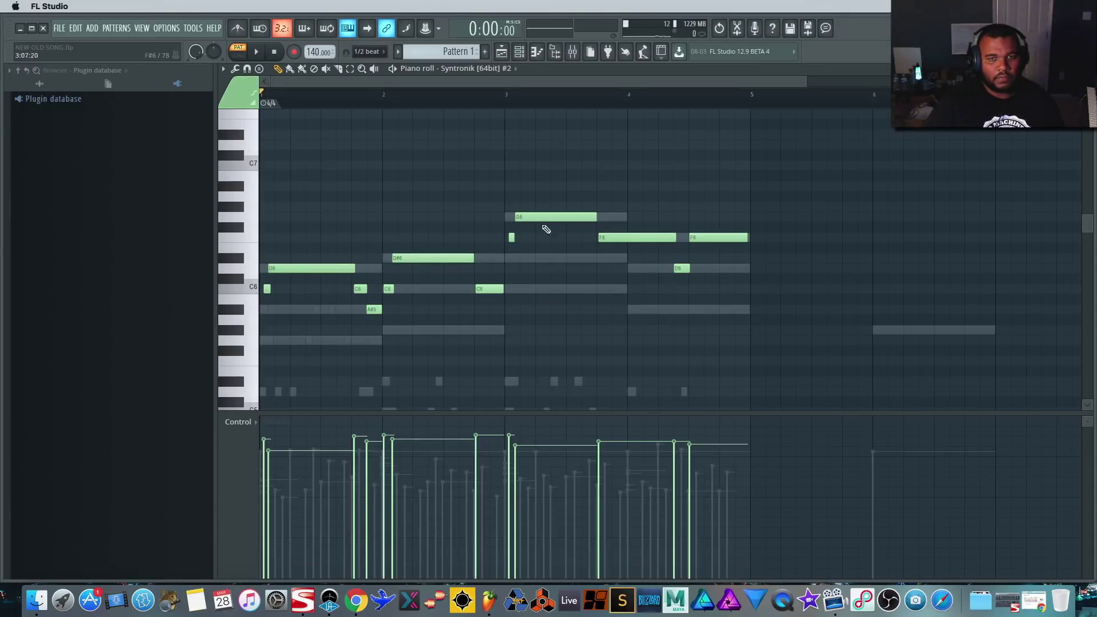
key(space)
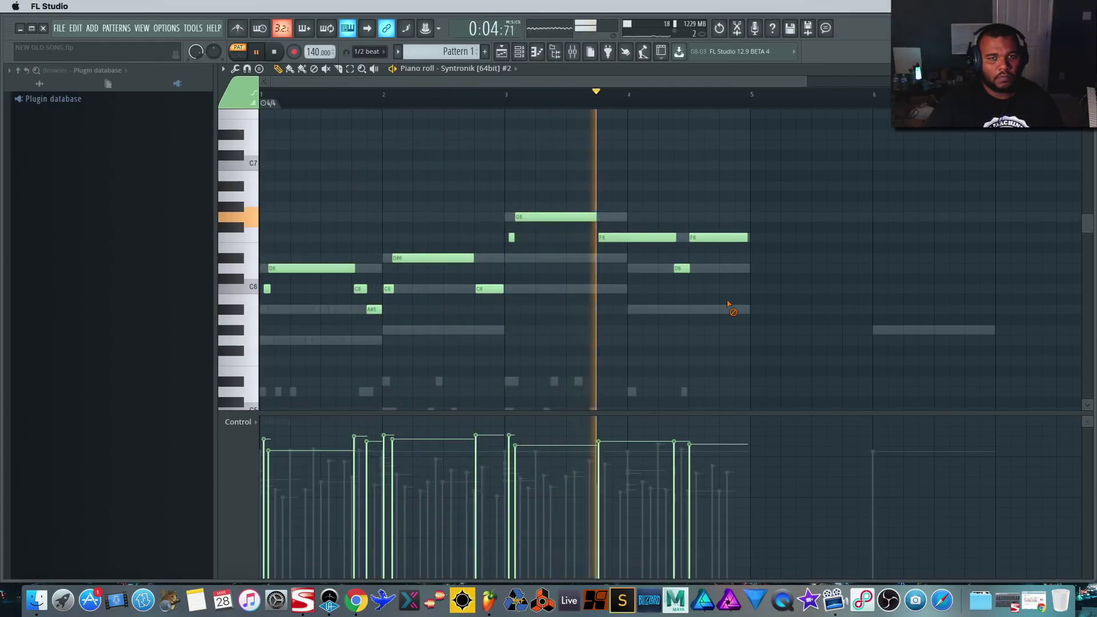
scroll(824, 269, down, 2)
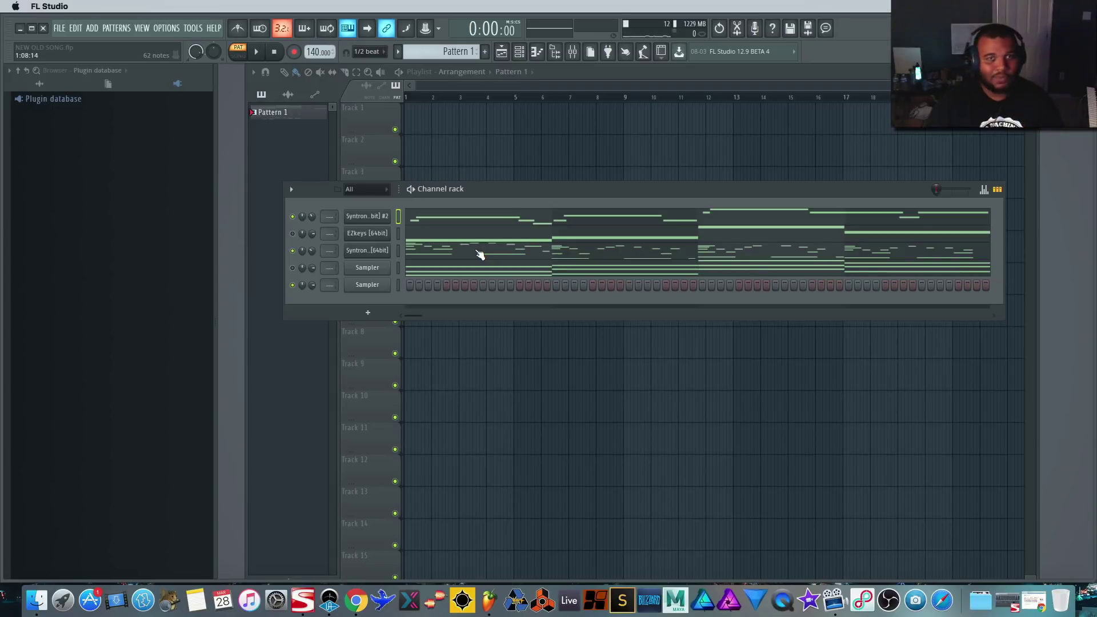
- Draw one-bar notes G5, G#5, C6 and A#5 across bars 1 to 4 in the EZkeys piano roll
click(399, 233)
key(F7)
drag(296, 246, 381, 258)
click(390, 247)
click(506, 205)
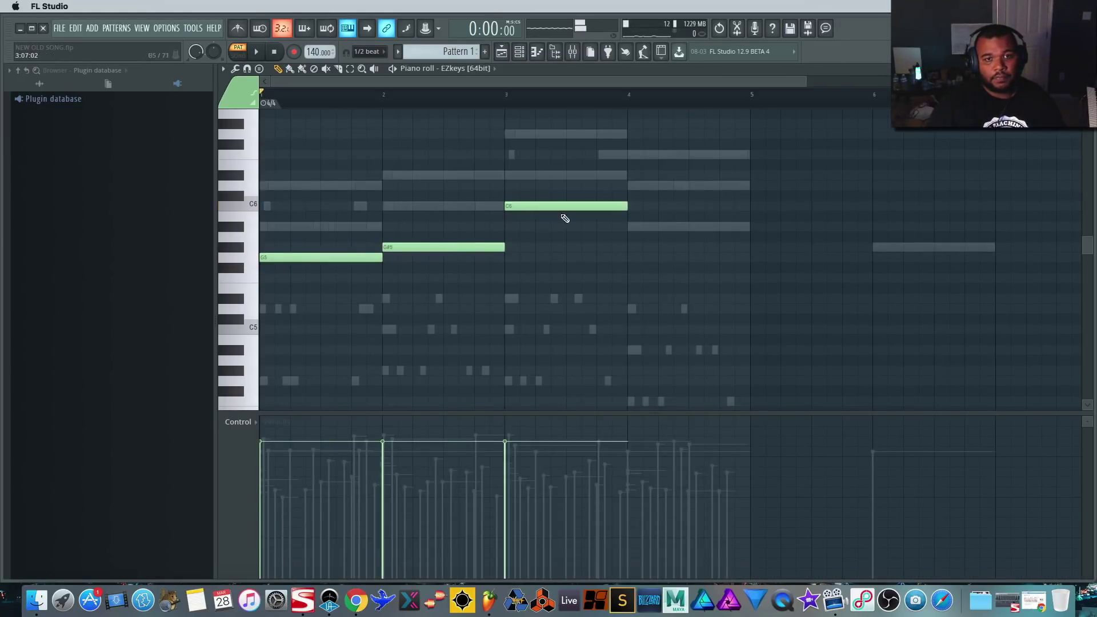
click(629, 226)
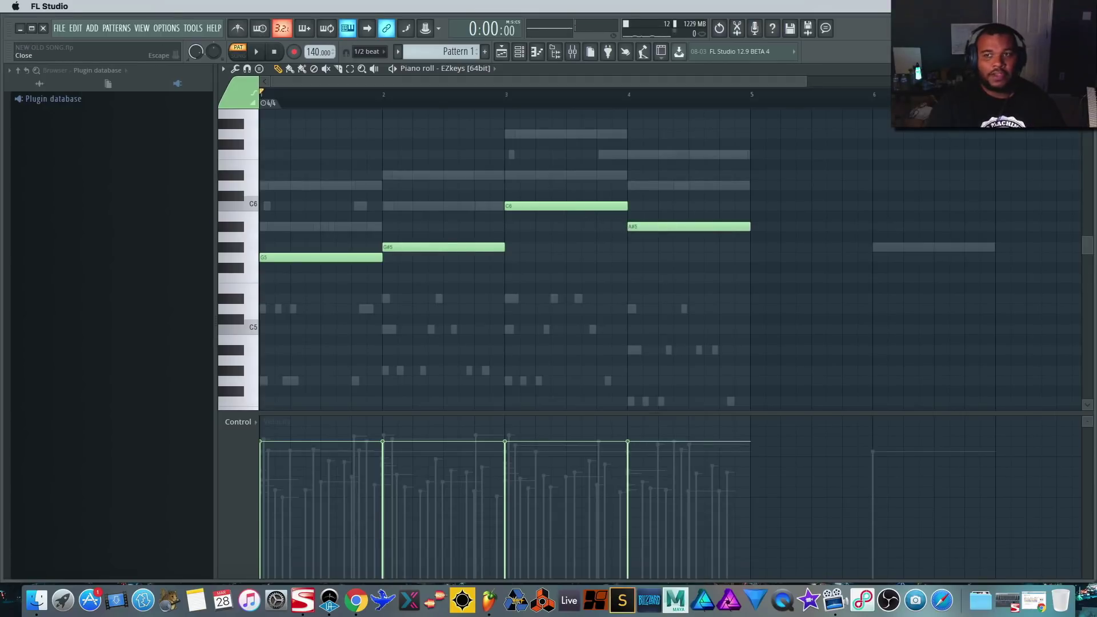
- Unmute the EZkeys channel and record its four-bar pattern notes into the EZkeys song track, stopping playback at the end
key(F7)
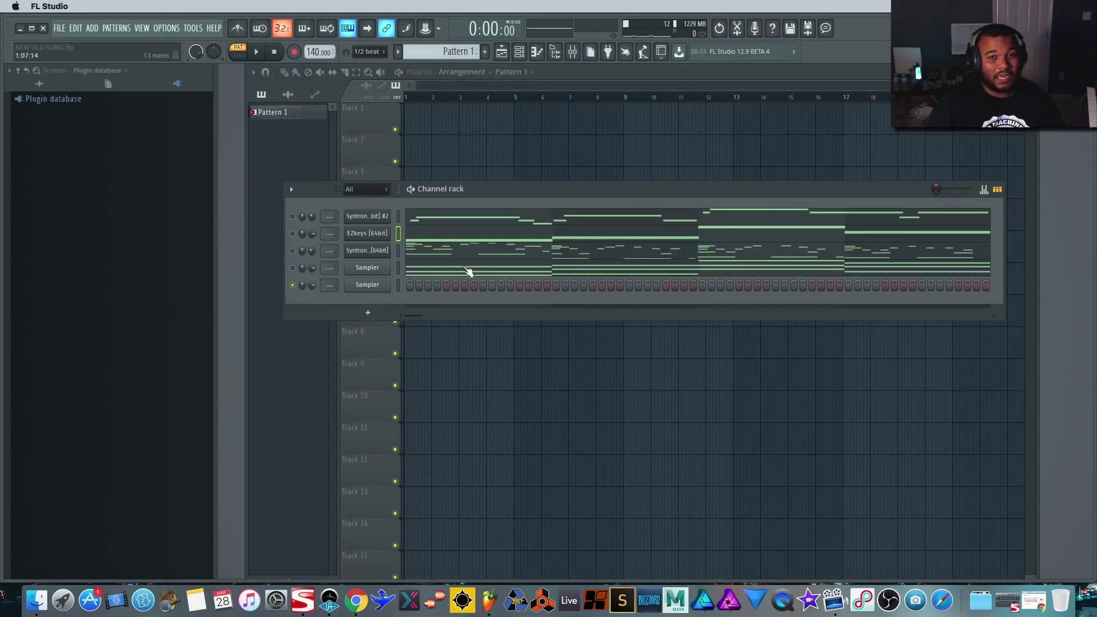
click(379, 235)
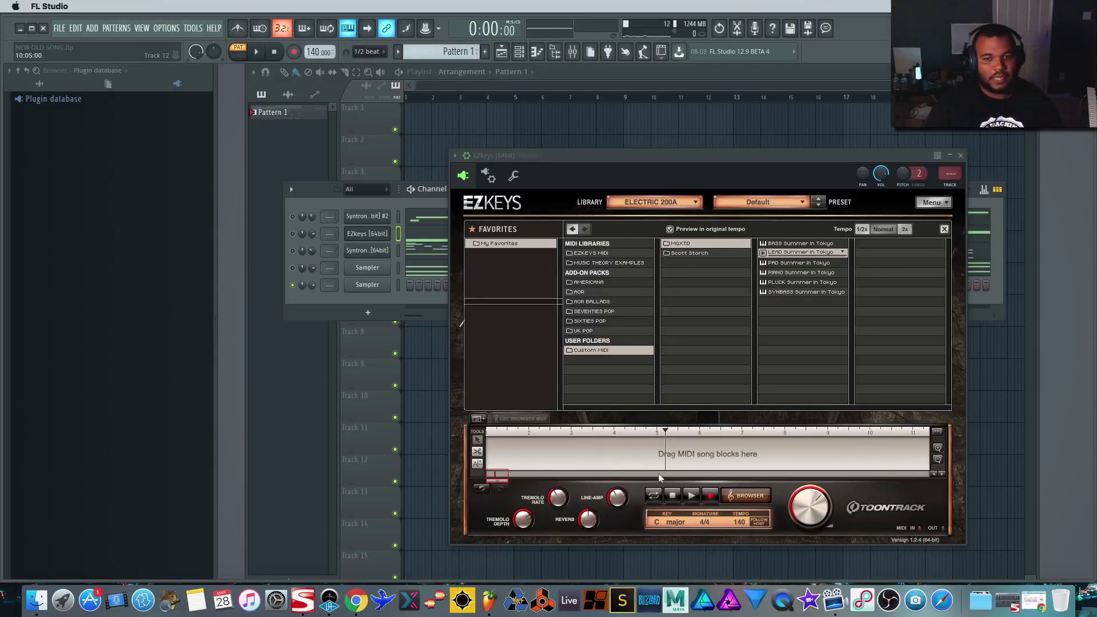
click(671, 495)
click(709, 495)
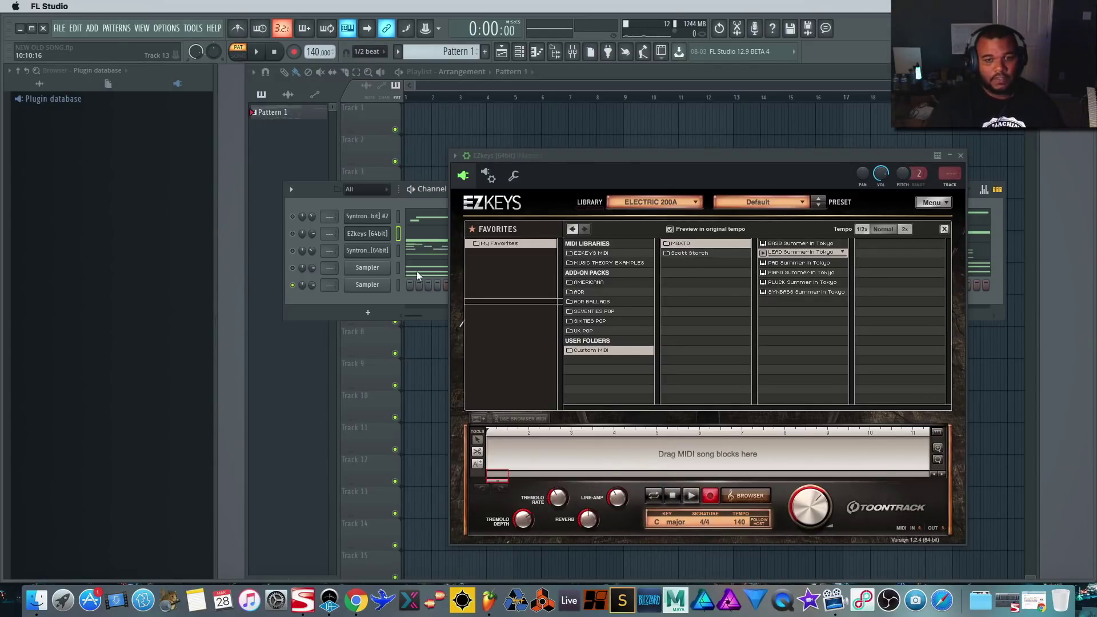
click(256, 55)
click(275, 53)
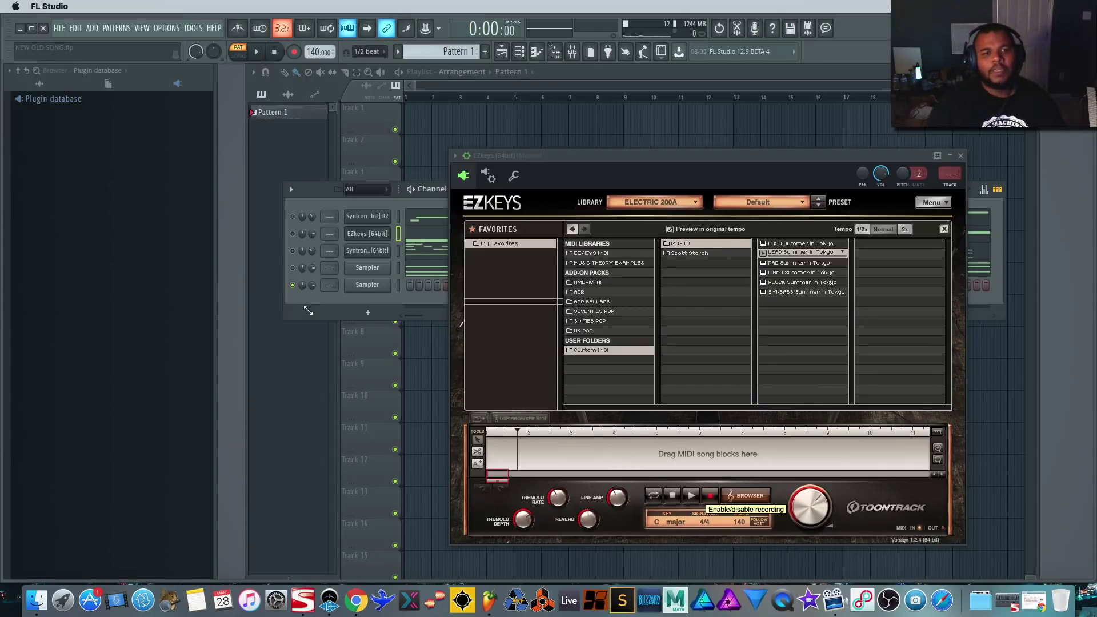
click(292, 234)
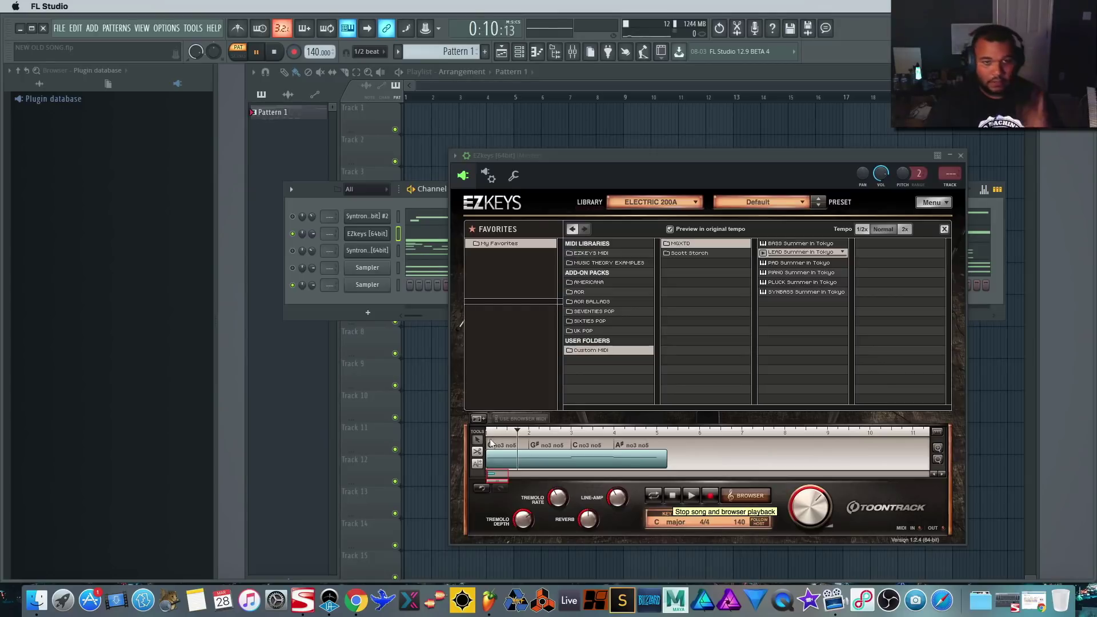
key(space)
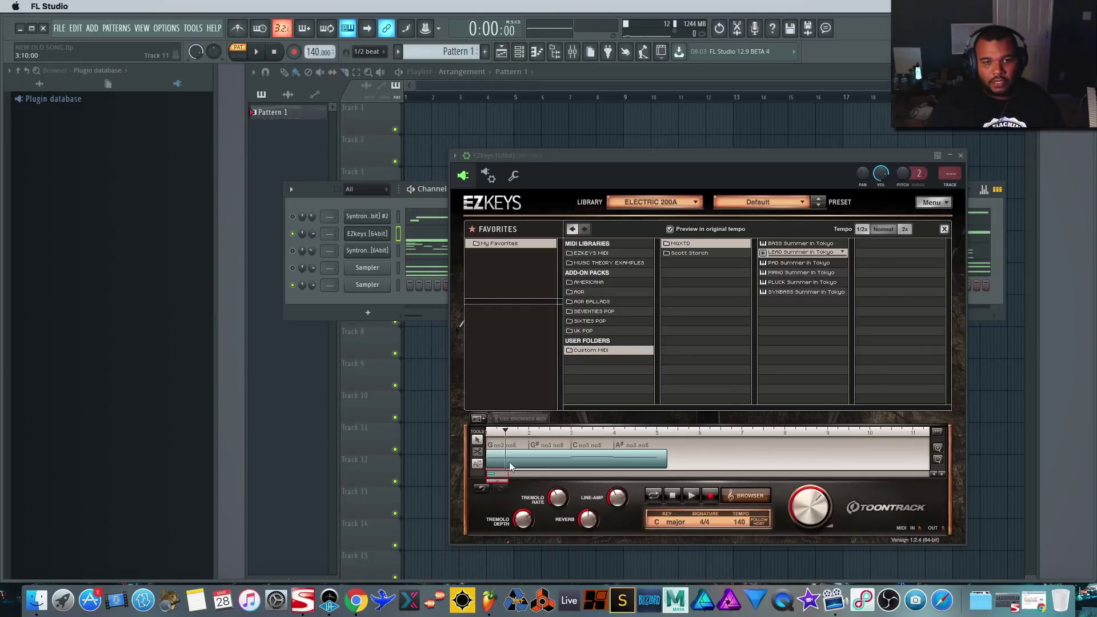
- Split the recorded EZkeys song block at each bar line and remove the leftover piece after bar 4
click(527, 457)
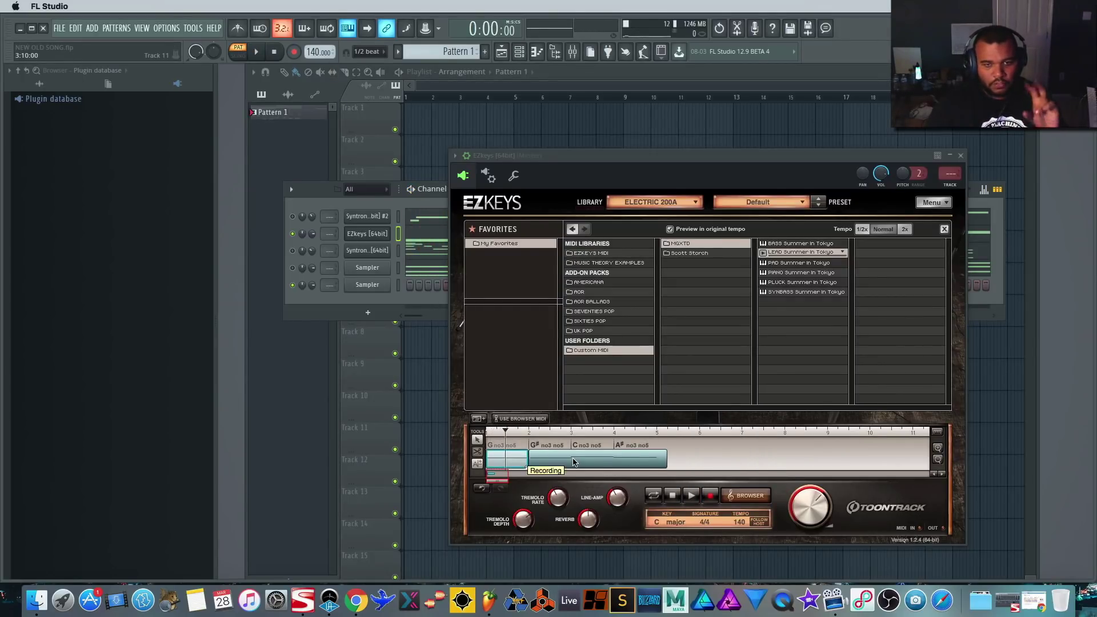
click(572, 461)
click(614, 460)
click(656, 460)
right_click(663, 457)
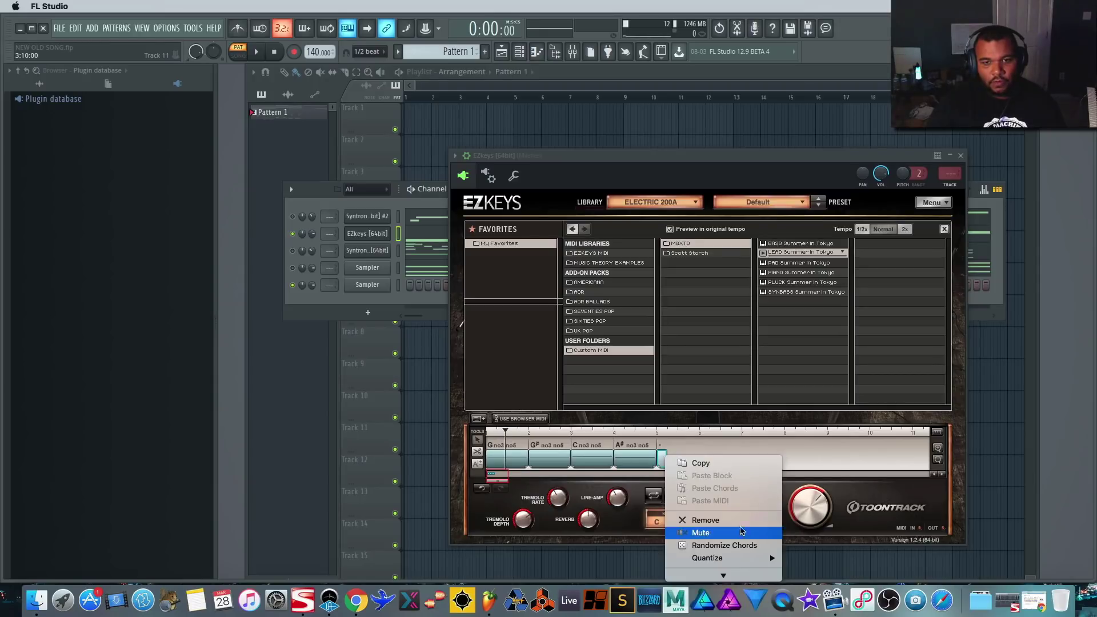
click(708, 519)
- Replace the four song blocks with the BASS Summer In Tokyo MIDI and copy the bassline onto a new Sampler channel
drag(724, 449, 450, 453)
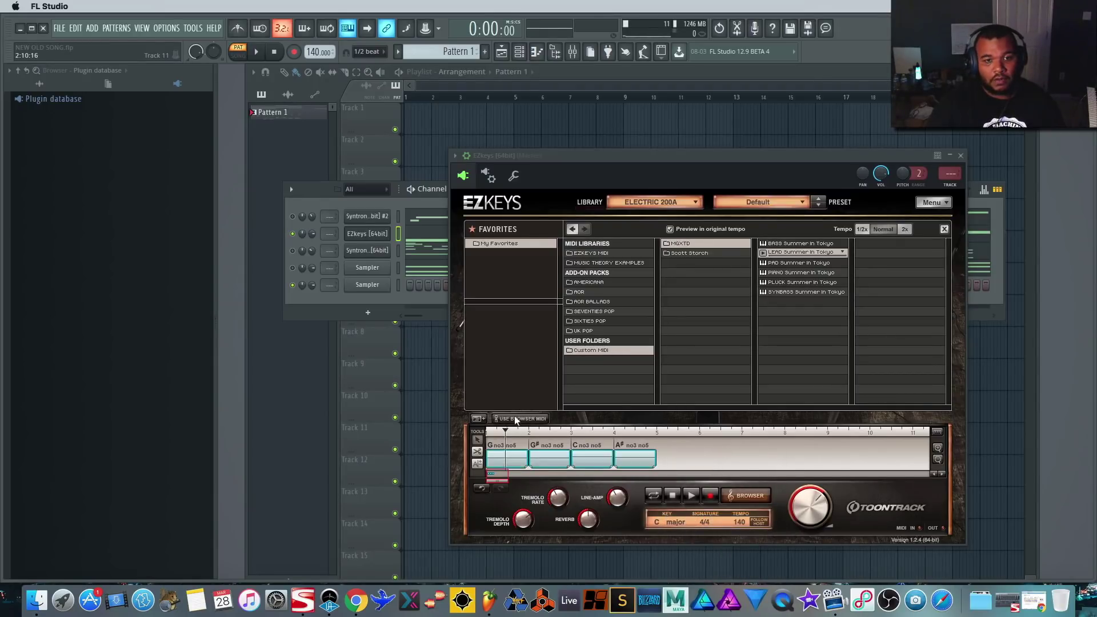
click(516, 418)
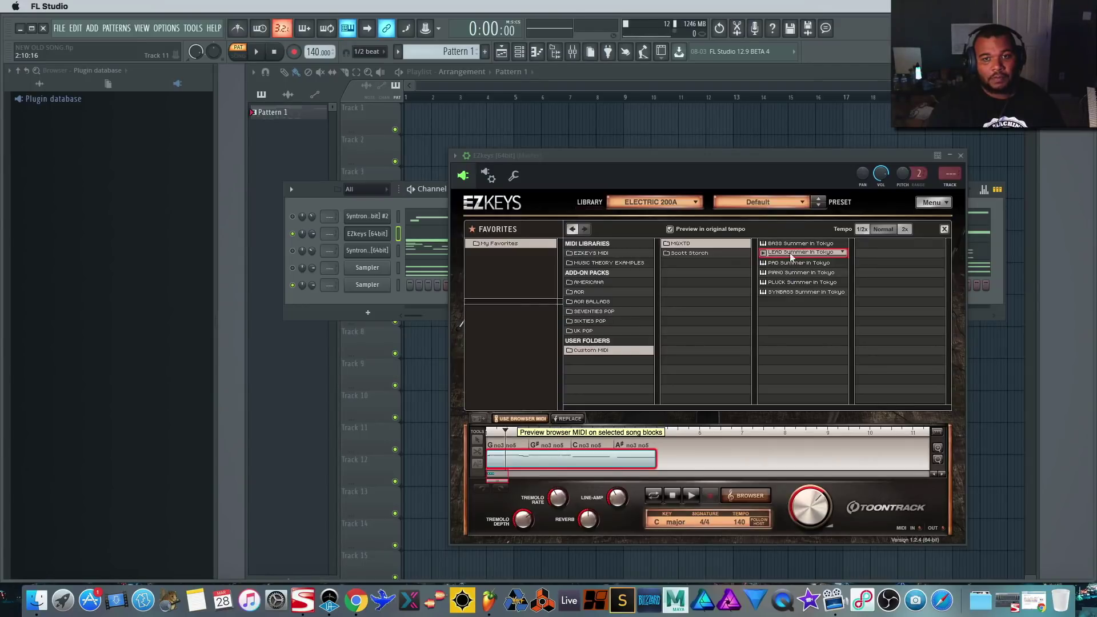
click(794, 243)
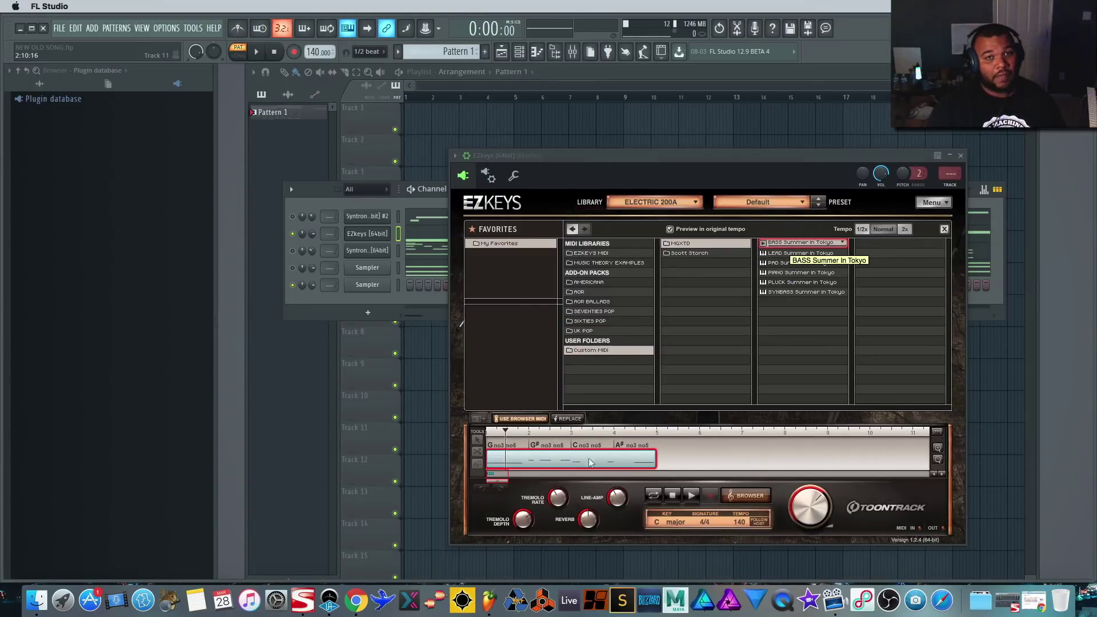
click(567, 421)
drag(578, 448, 372, 298)
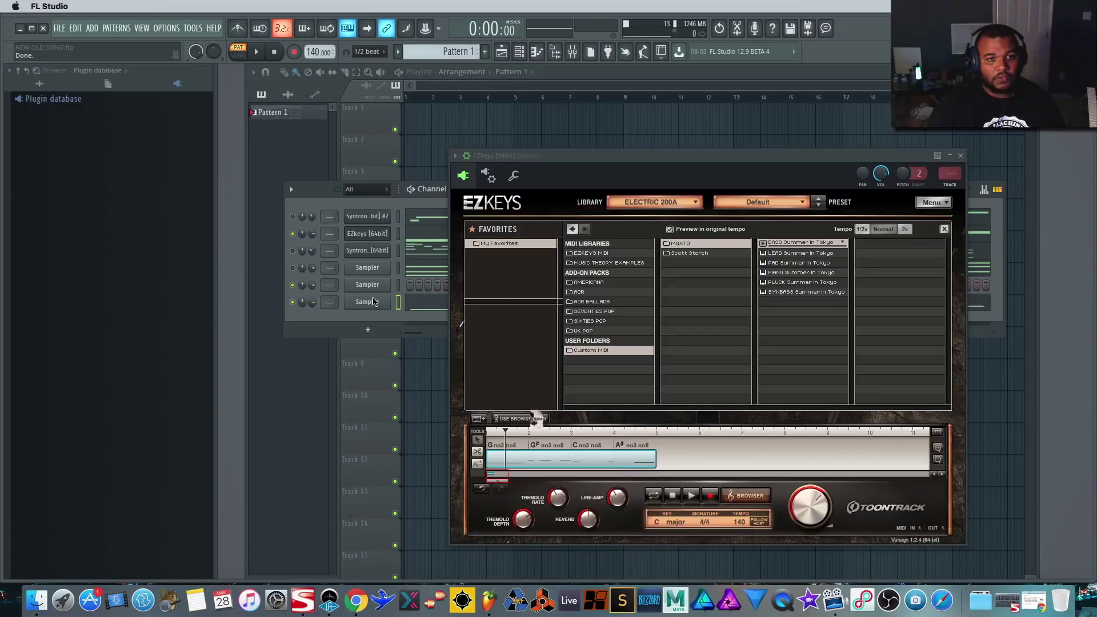
click(378, 231)
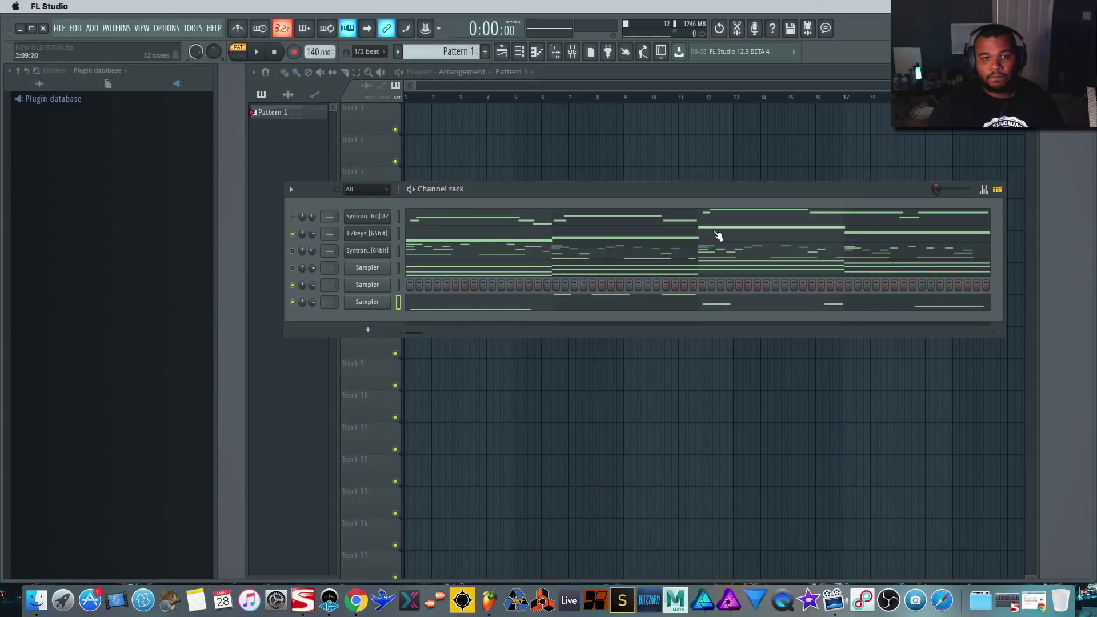
- Insert a third Syntronik channel above Syntronik #2 and close its window
right_click(380, 219)
click(573, 262)
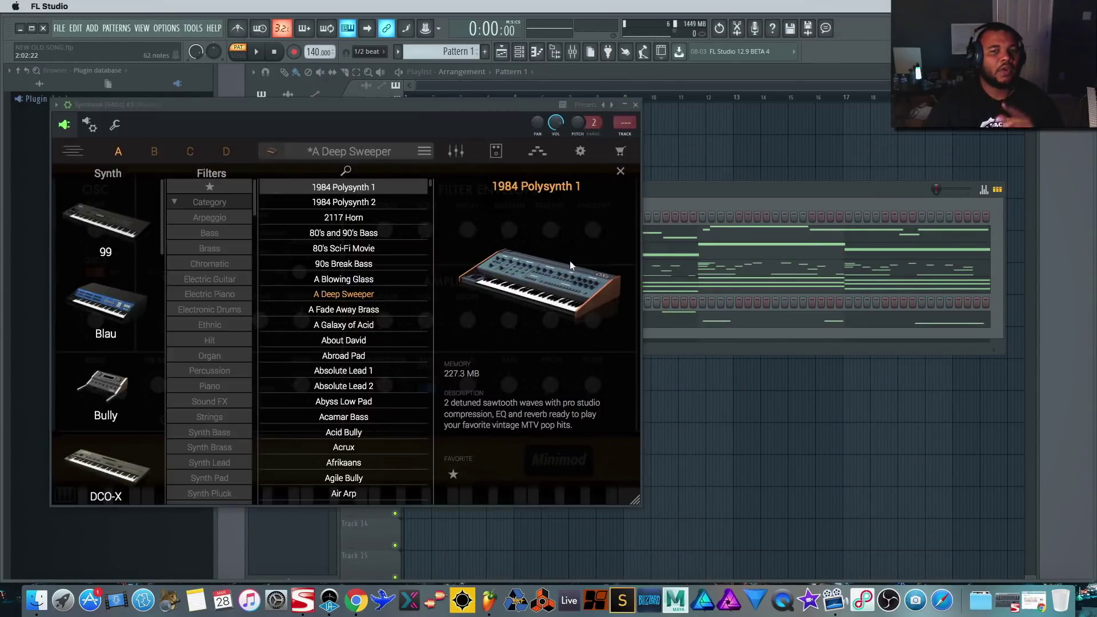
click(635, 111)
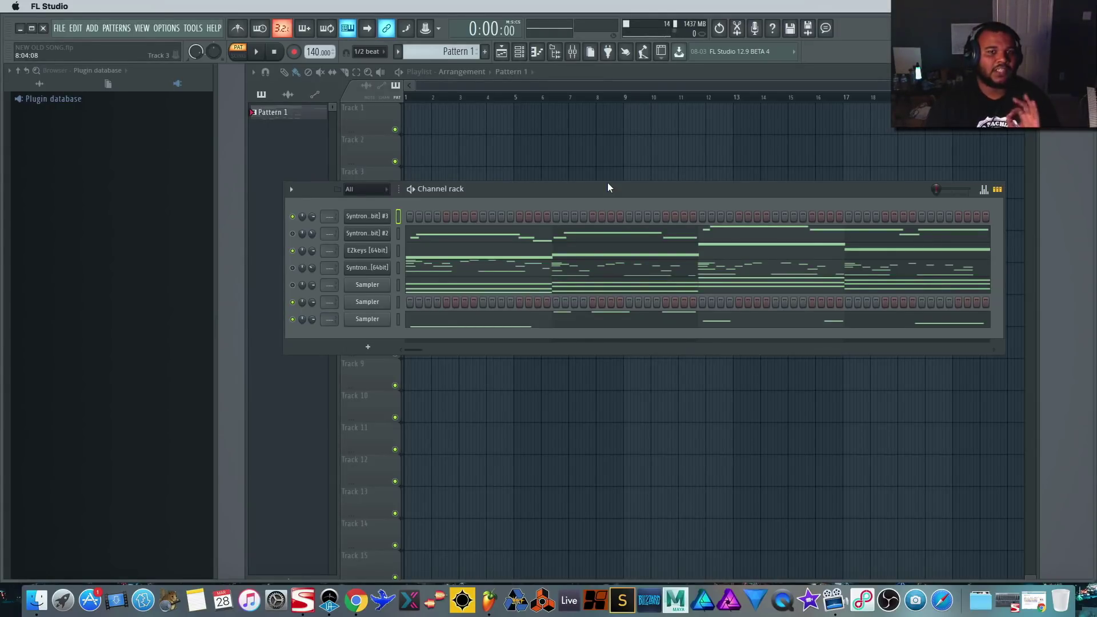
- Move the bassline from the last Sampler to Syntronik #3 and load the Blau synth bass preset The Classico there
click(402, 323)
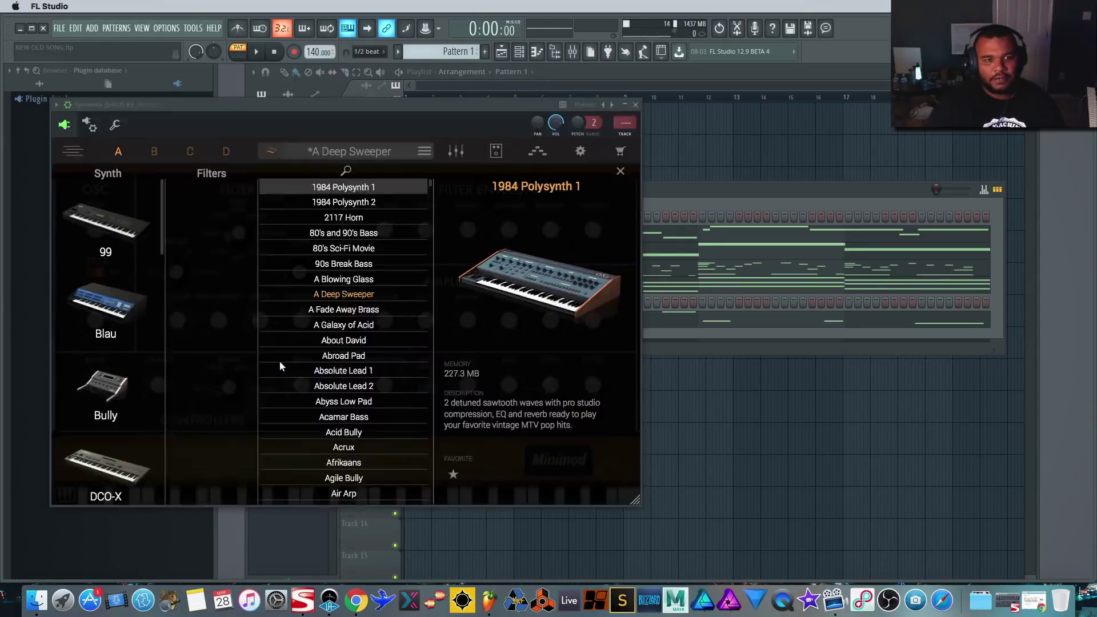
click(108, 313)
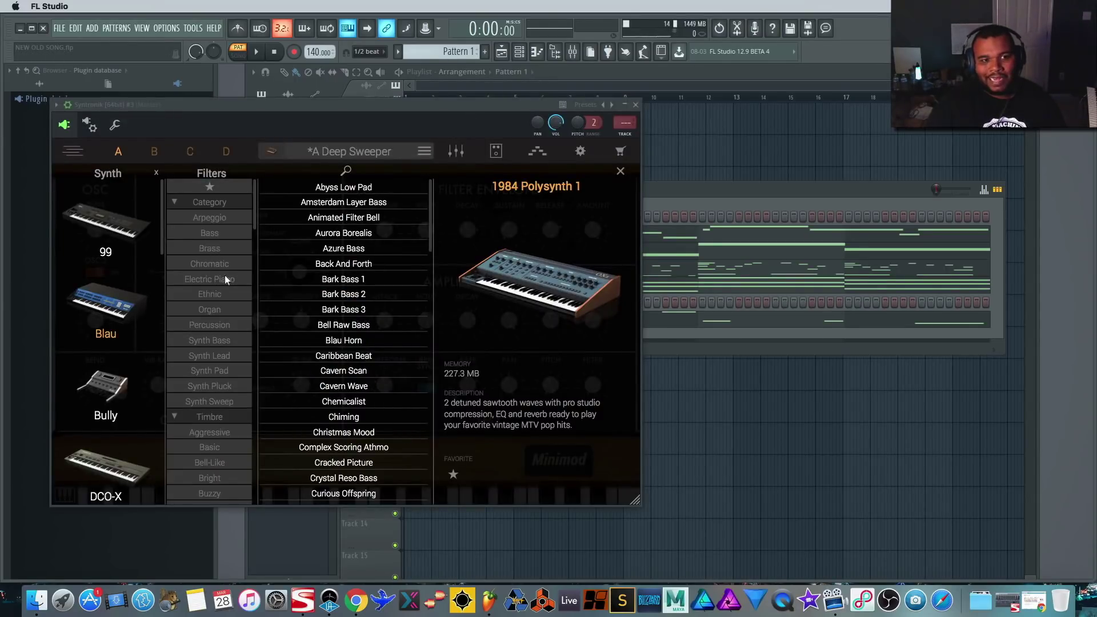
click(225, 233)
click(221, 343)
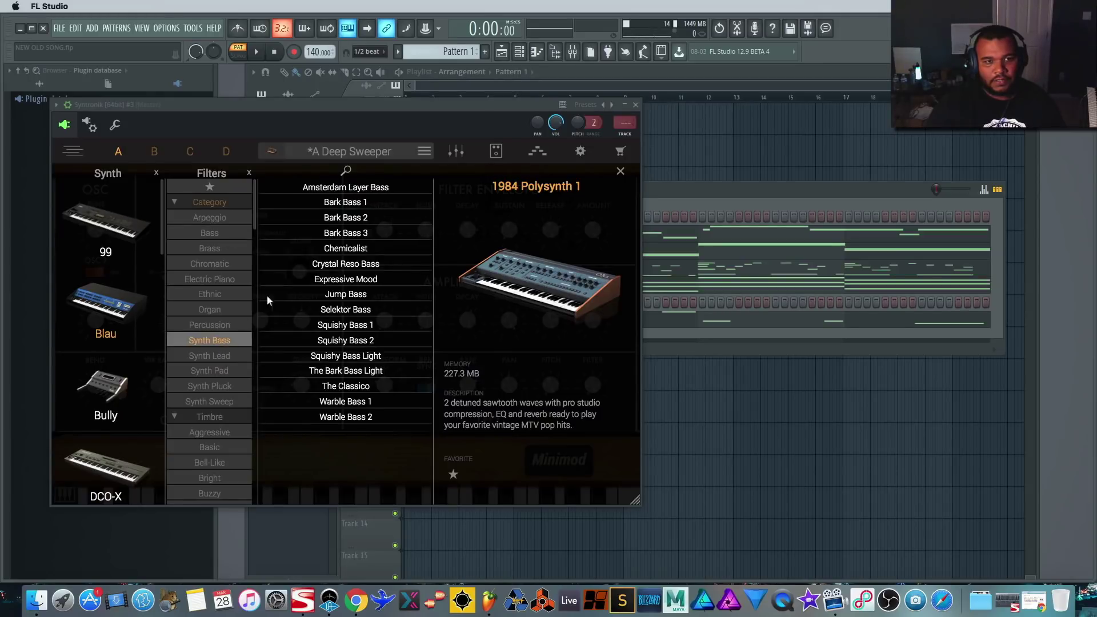
click(354, 386)
key(Escape)
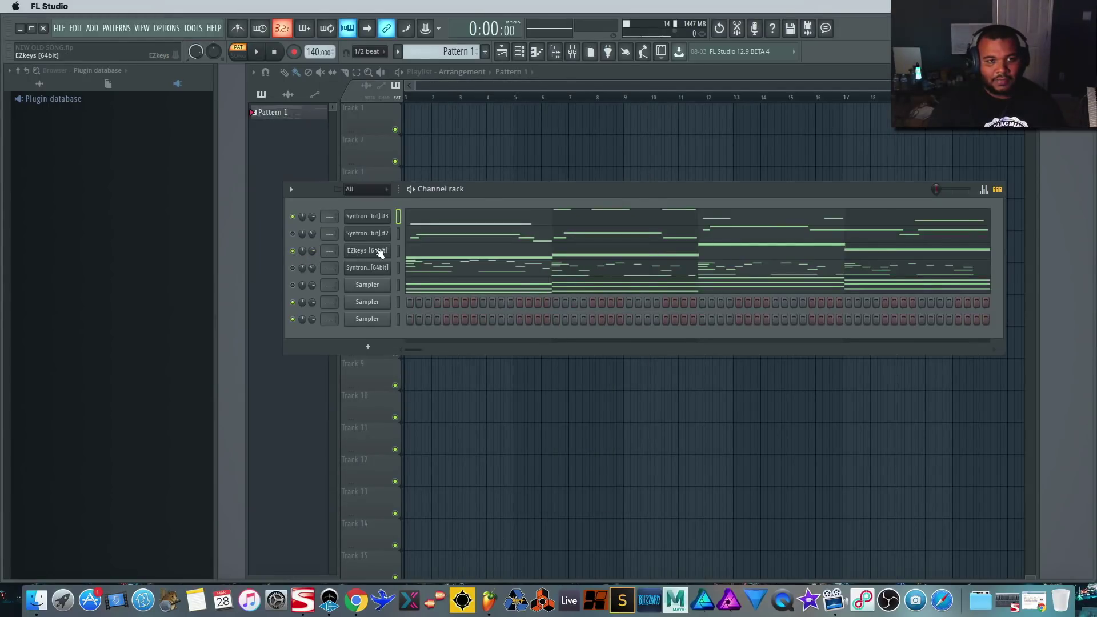
- Remove the bass song block from EZkeys, close its window and mute the EZkeys channel
click(380, 253)
right_click(631, 458)
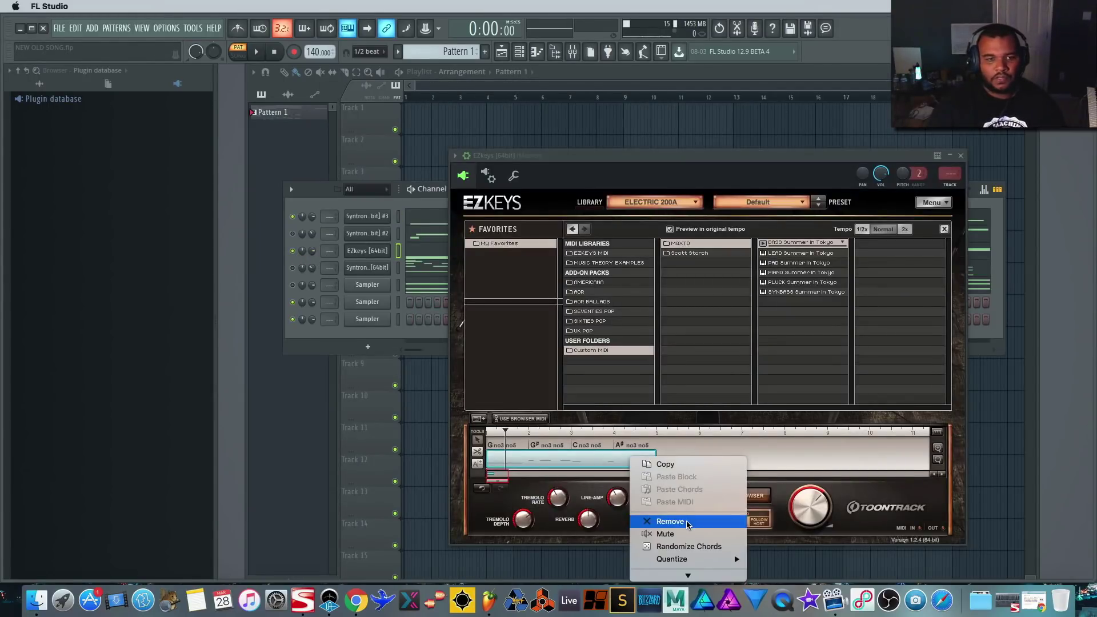
click(670, 520)
click(960, 156)
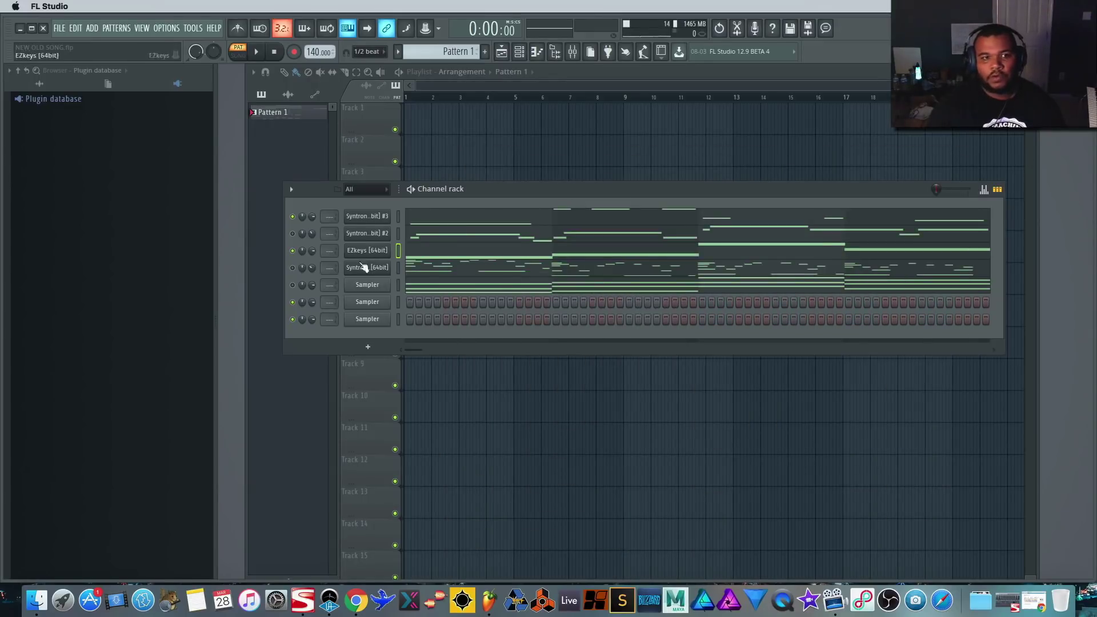
click(293, 251)
- Try transposing all the notes of the Syntronik #3 bassline up two octaves
click(451, 219)
scroll(447, 268, down, 5)
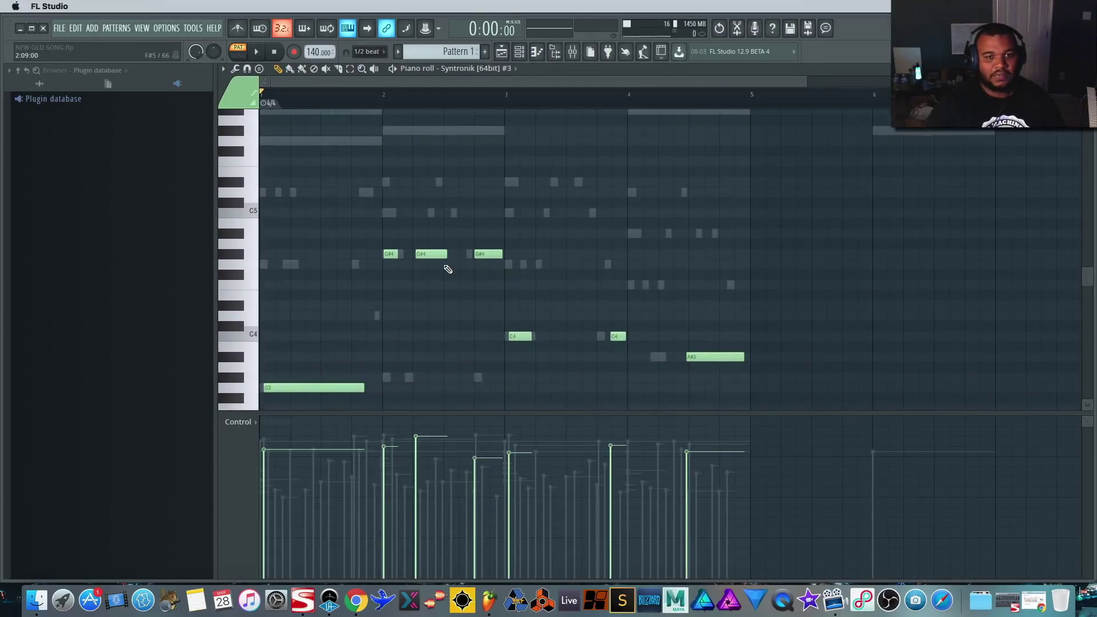
scroll(447, 269, down, 3)
key(super+z)
key(super+a)
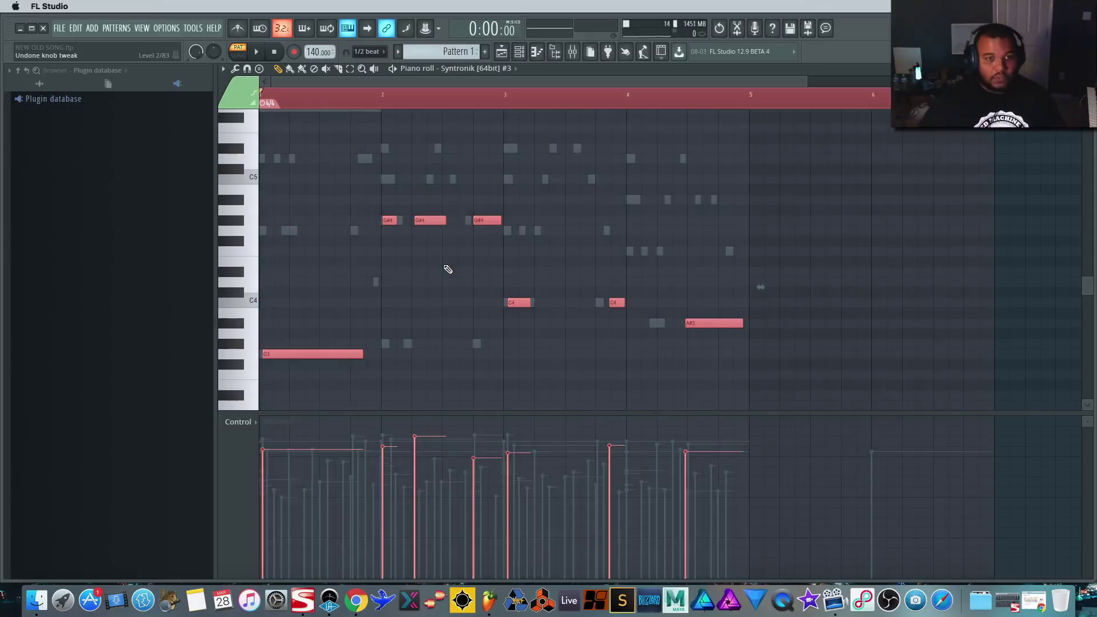
key(super+Up)
key(super+Up)
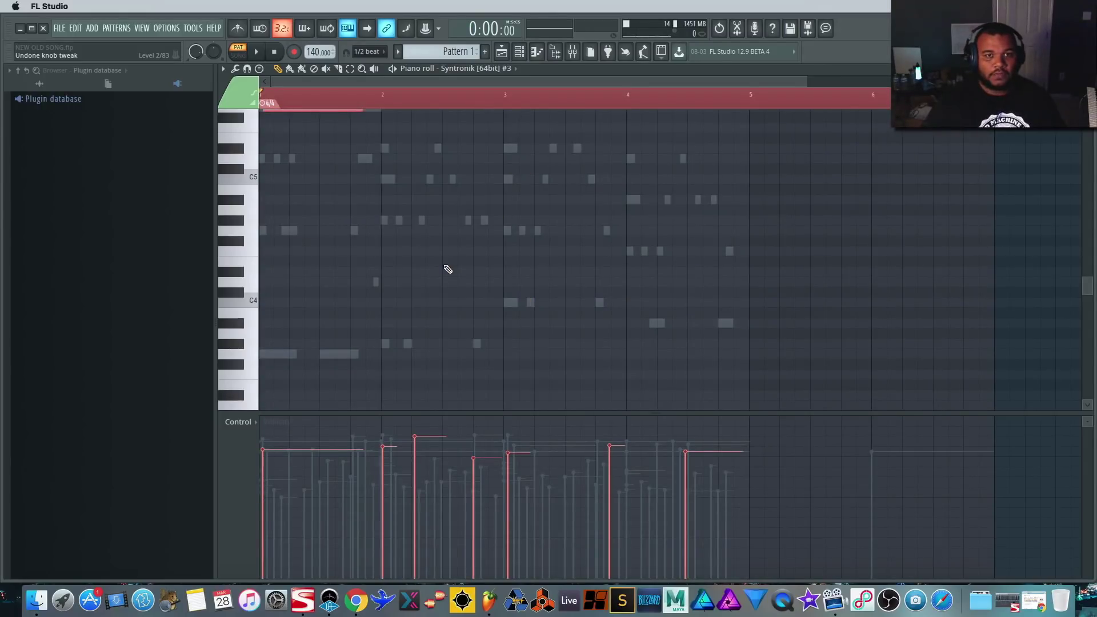
scroll(444, 263, up, 5)
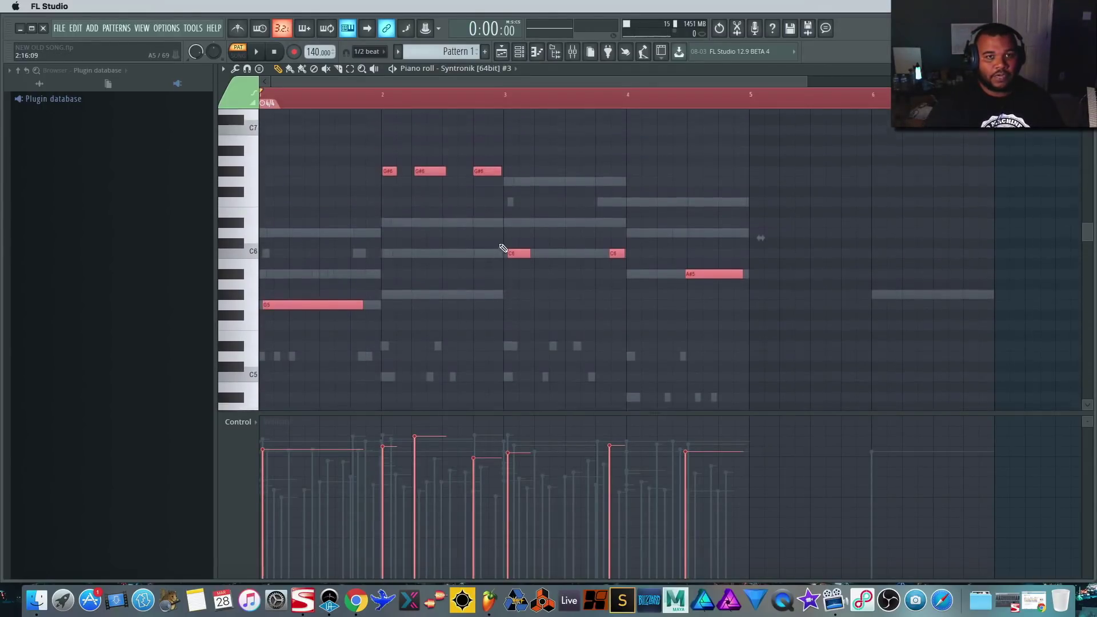
scroll(503, 247, up, 1)
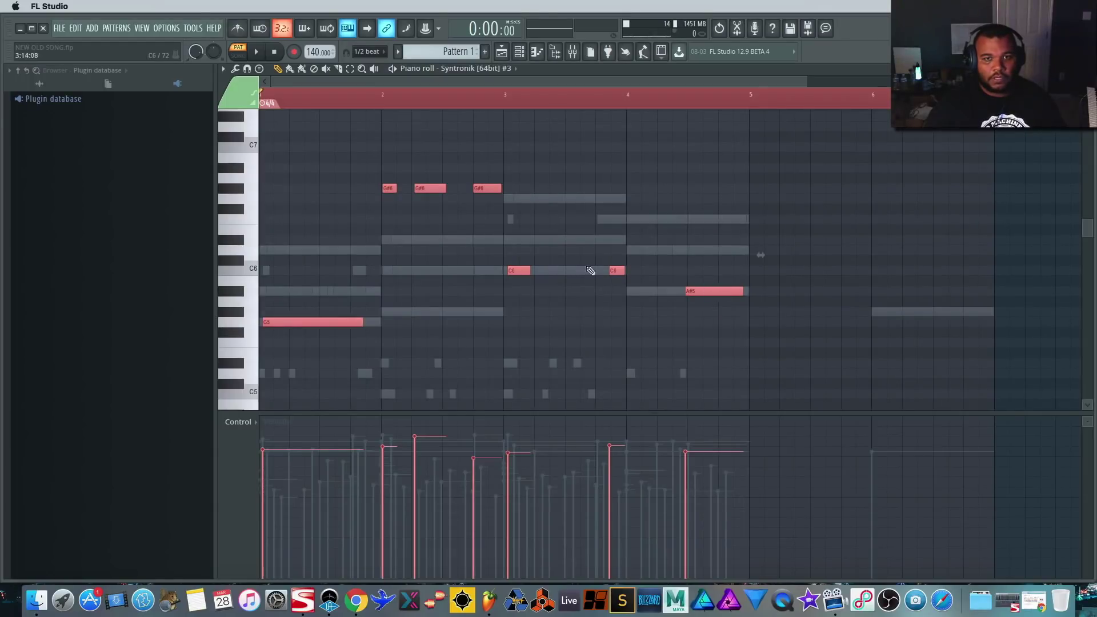
- Select the three G#6 notes in bar 2, try them an octave lower and restore their pitch
click(653, 208)
drag(571, 179, 358, 191)
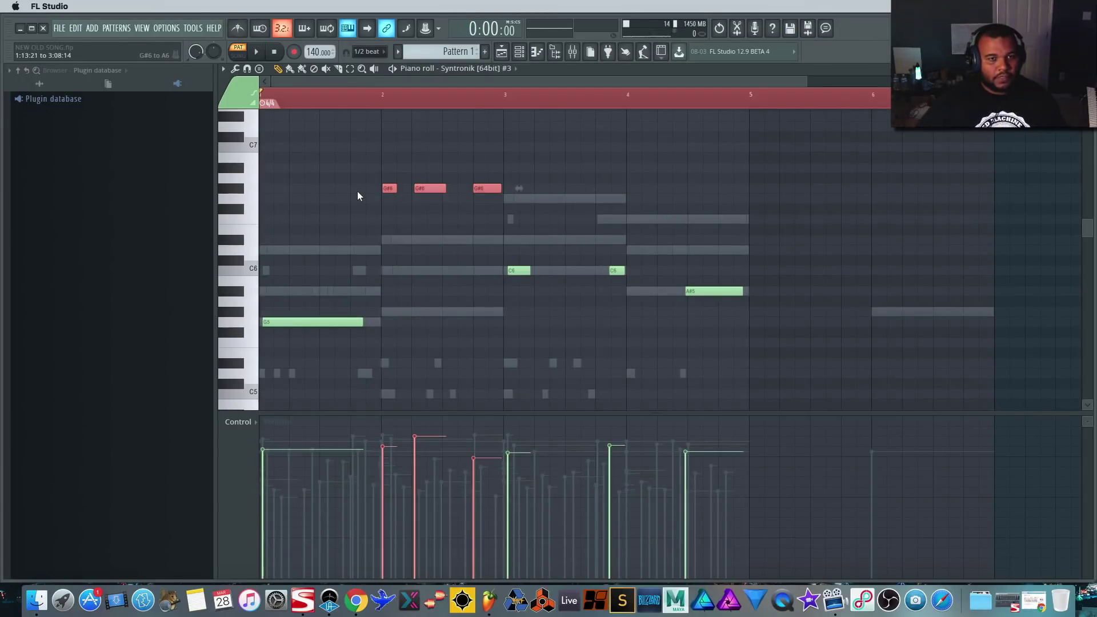
key(ctrl+Down)
key(ctrl+Up)
click(406, 160)
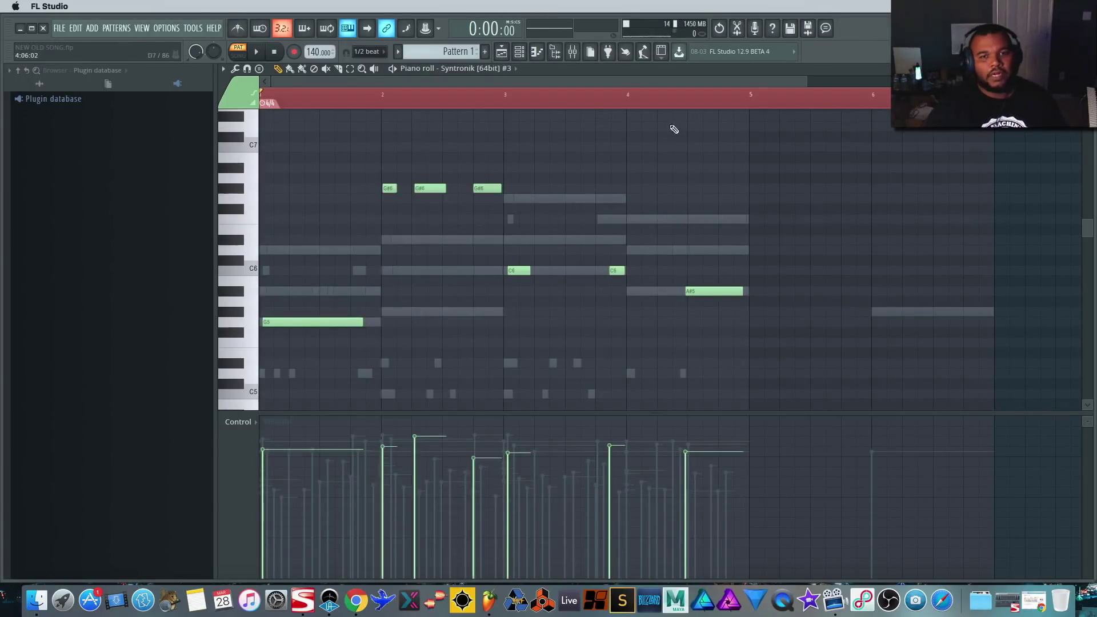
- Return the whole Syntronik #3 bassline to its original octave and listen to the pattern
drag(754, 153, 262, 337)
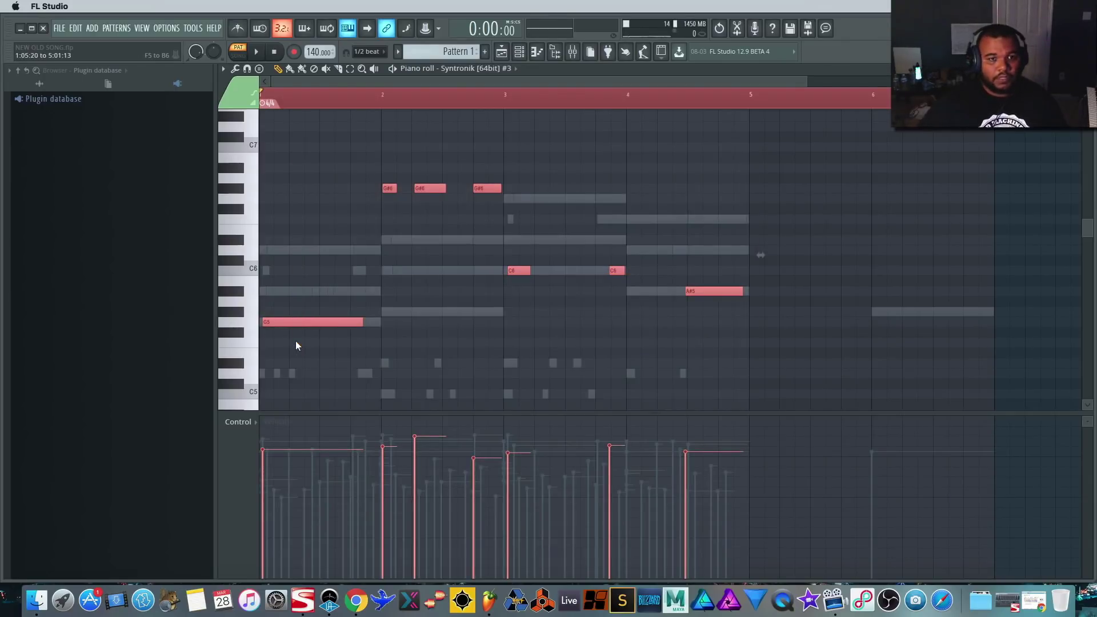
click(296, 341)
key(space)
click(1087, 68)
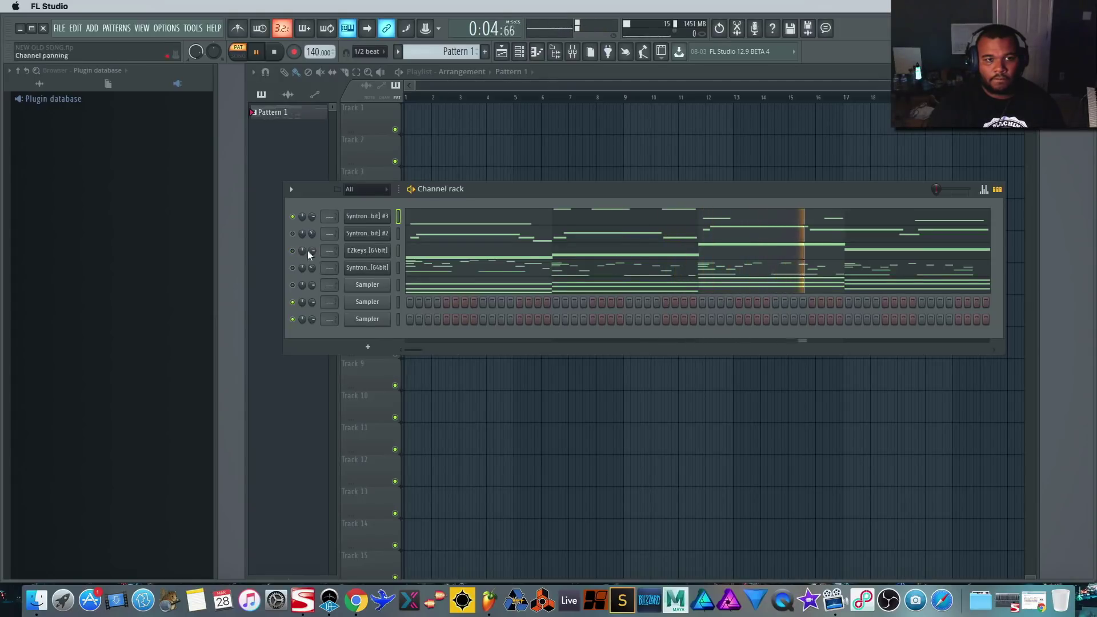
click(477, 220)
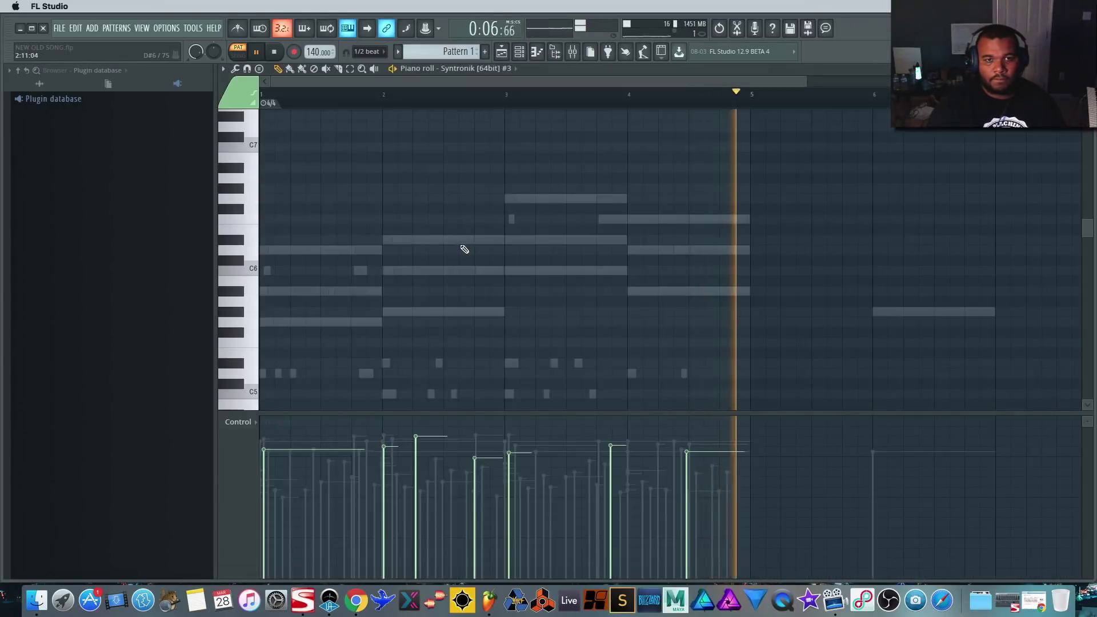
key(space)
key(F7)
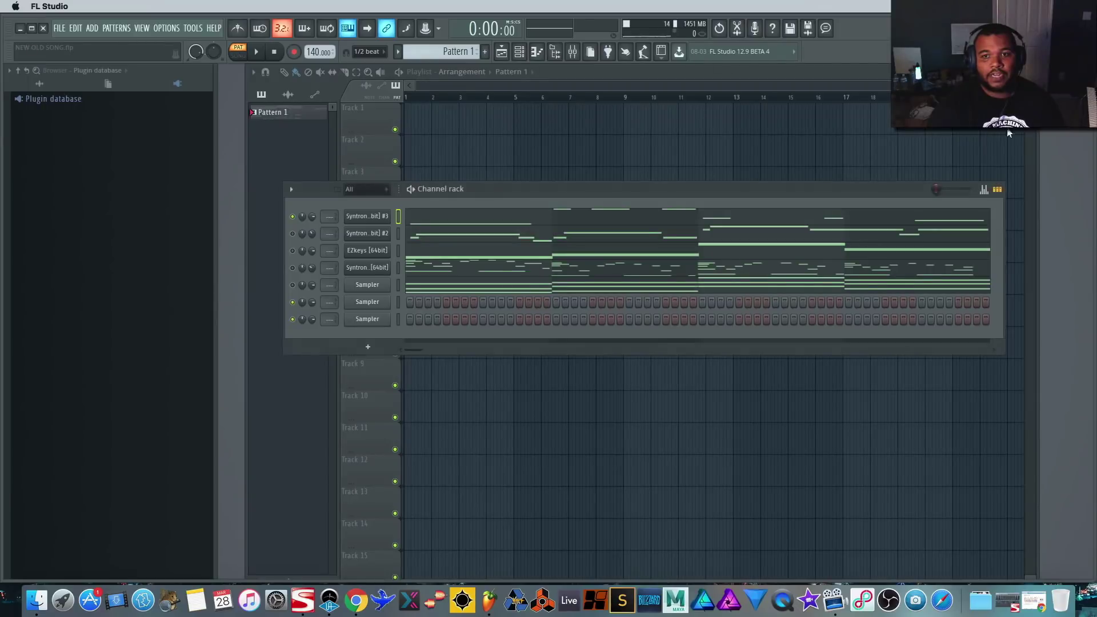
- Quantize all the notes of the Syntronik #3 bassline and play the pattern
key(F7)
scroll(545, 294, down, 3)
scroll(545, 294, down, 2)
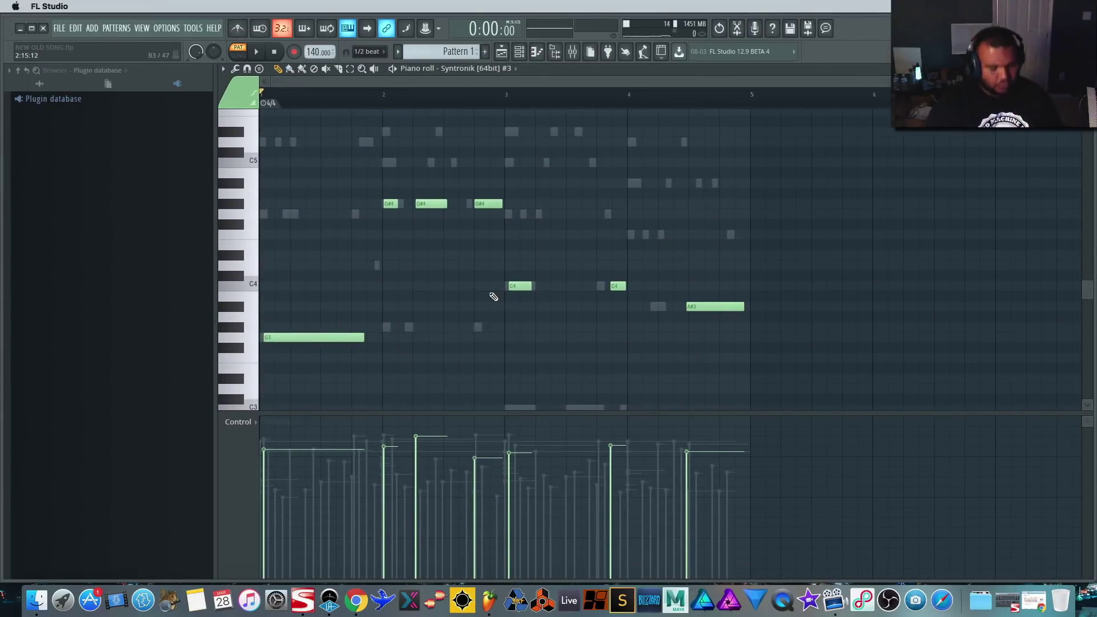
key(ctrl+a)
key(ctrl+q)
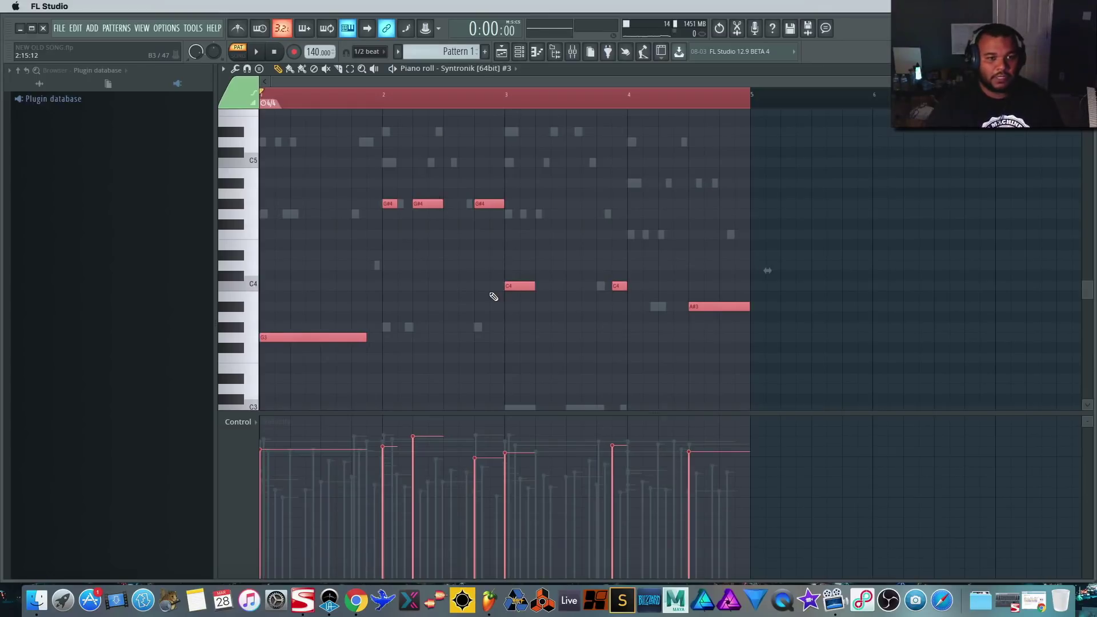
key(ctrl+d)
key(space)
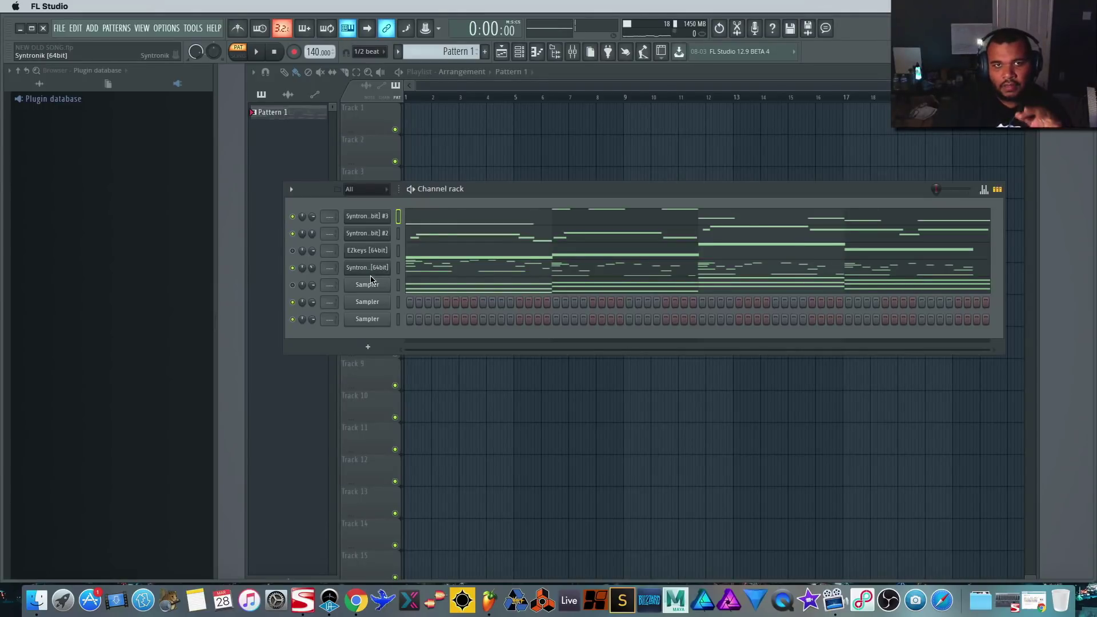
- Browse other sounds for the Syntronik channel below EZkeys, loading the organ preset Grunged Up Organ, and close its window
click(370, 276)
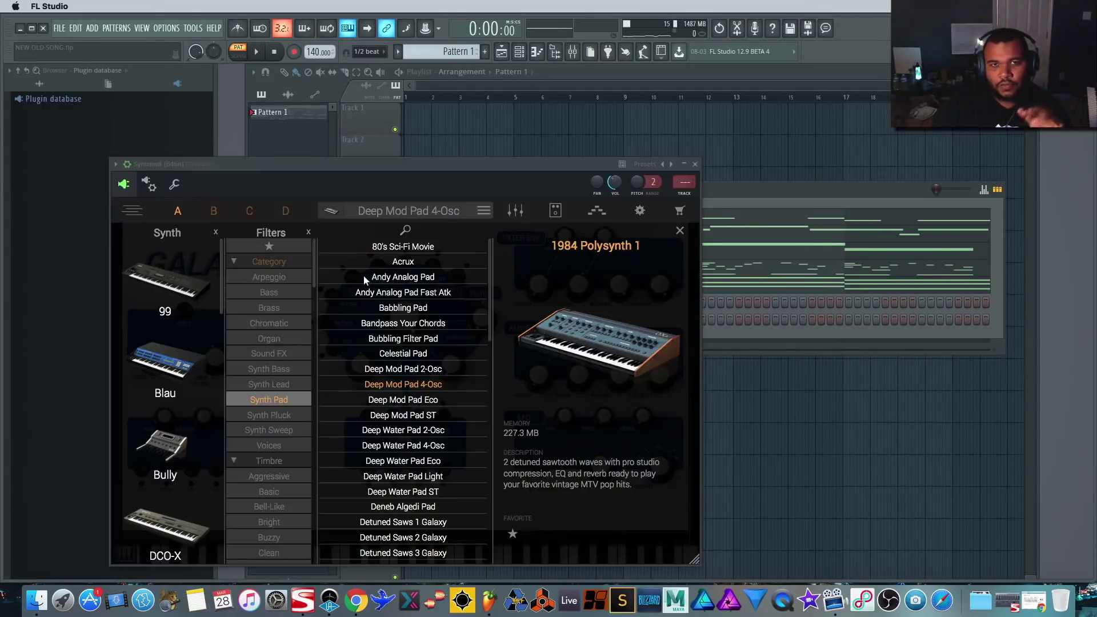
click(286, 413)
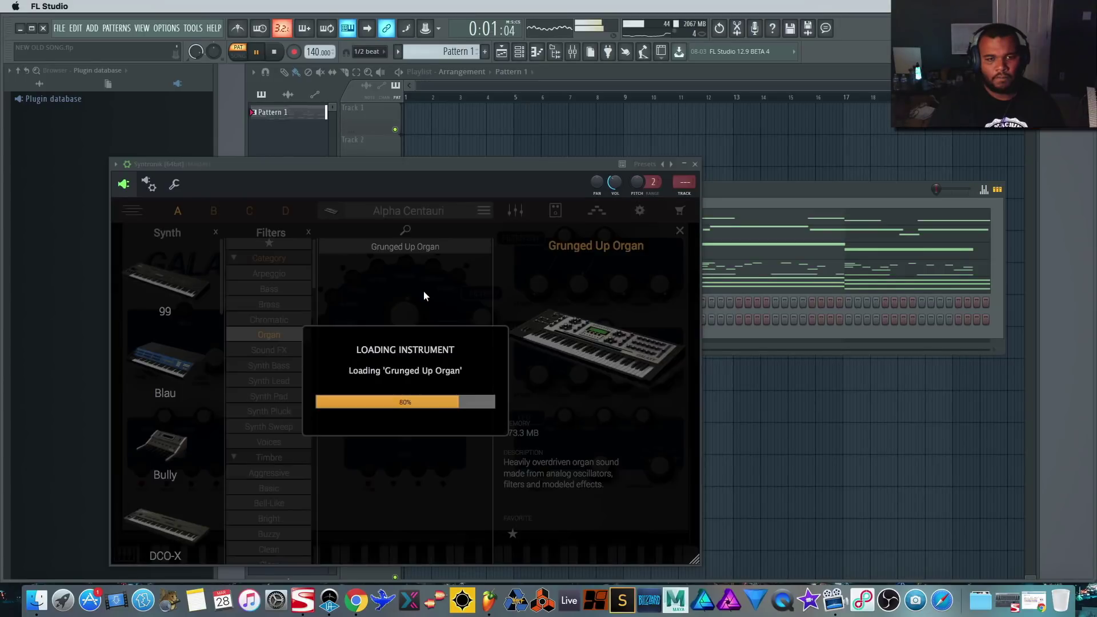
click(695, 163)
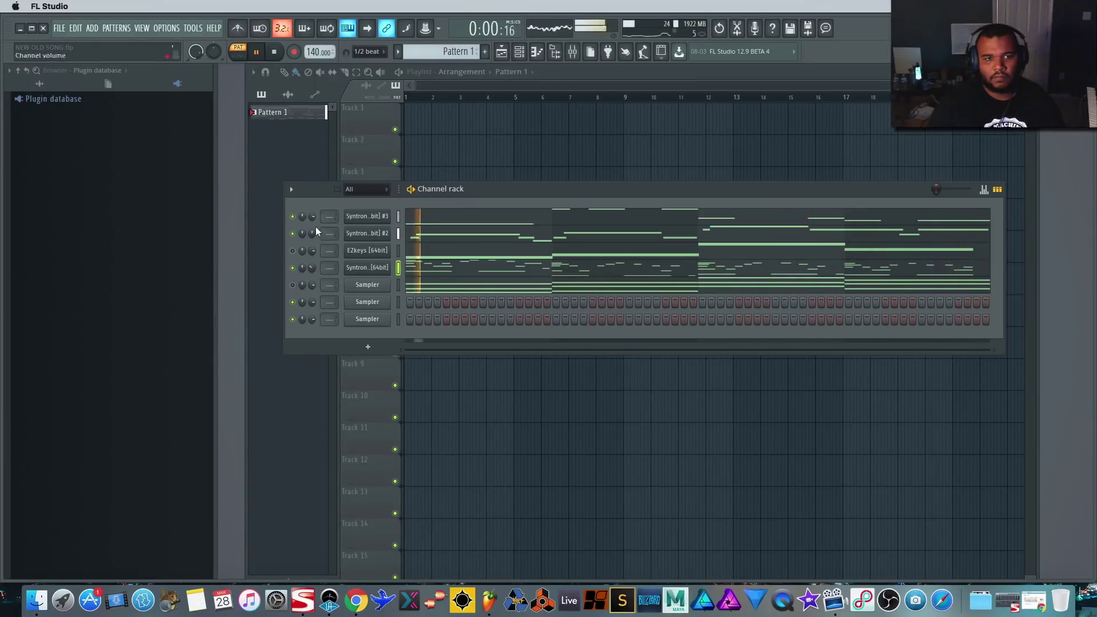
- Adjust the channel volumes of Syntronik #3 and the unmuted Syntronik #2 during playback, and stop the pattern
mouse_move(311, 216)
mouse_down()
mouse_move(312, 234)
mouse_move(313, 216)
mouse_up()
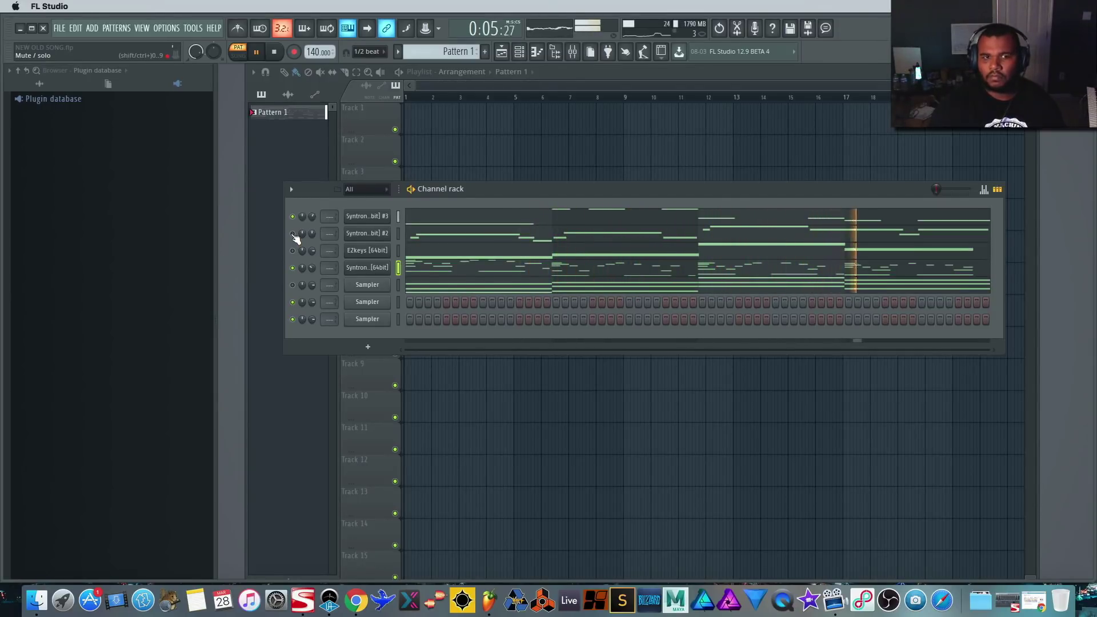
click(293, 234)
drag(312, 234, 312, 233)
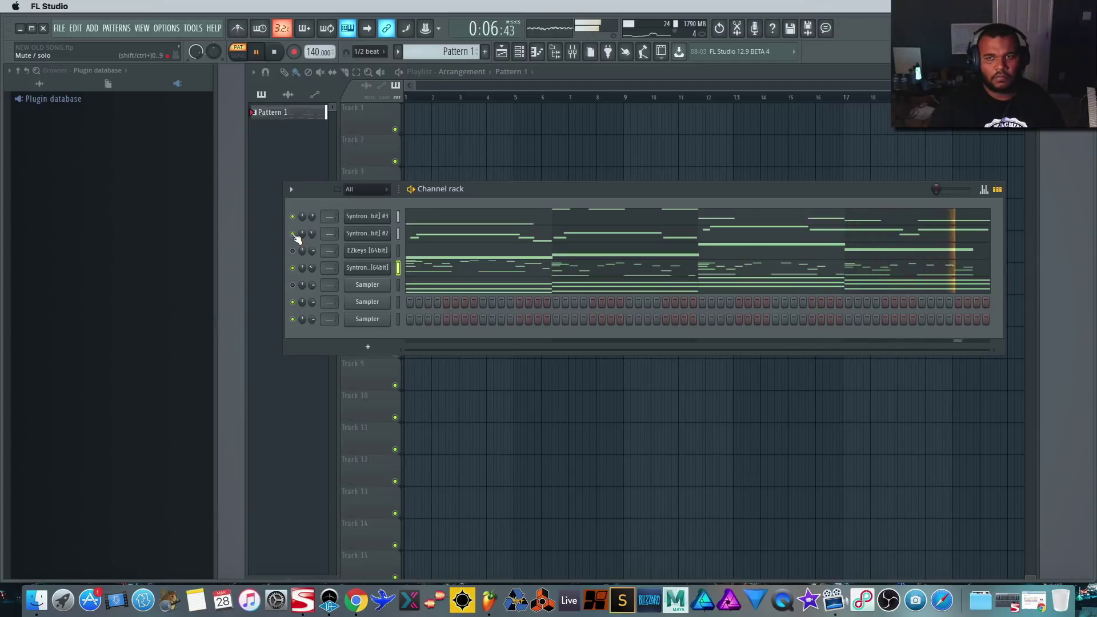
key(space)
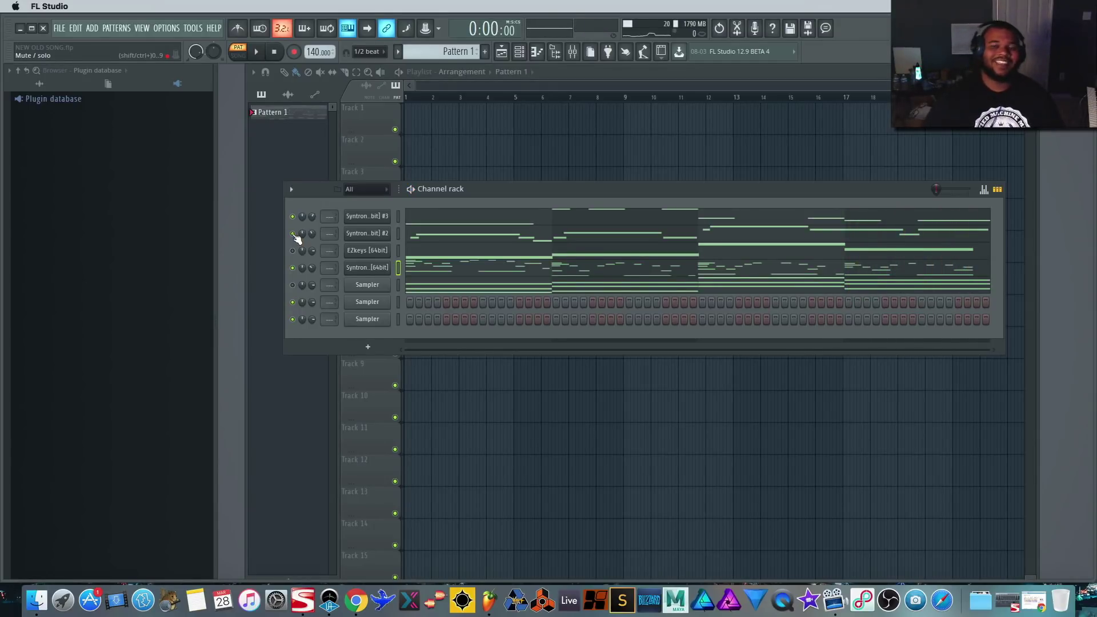